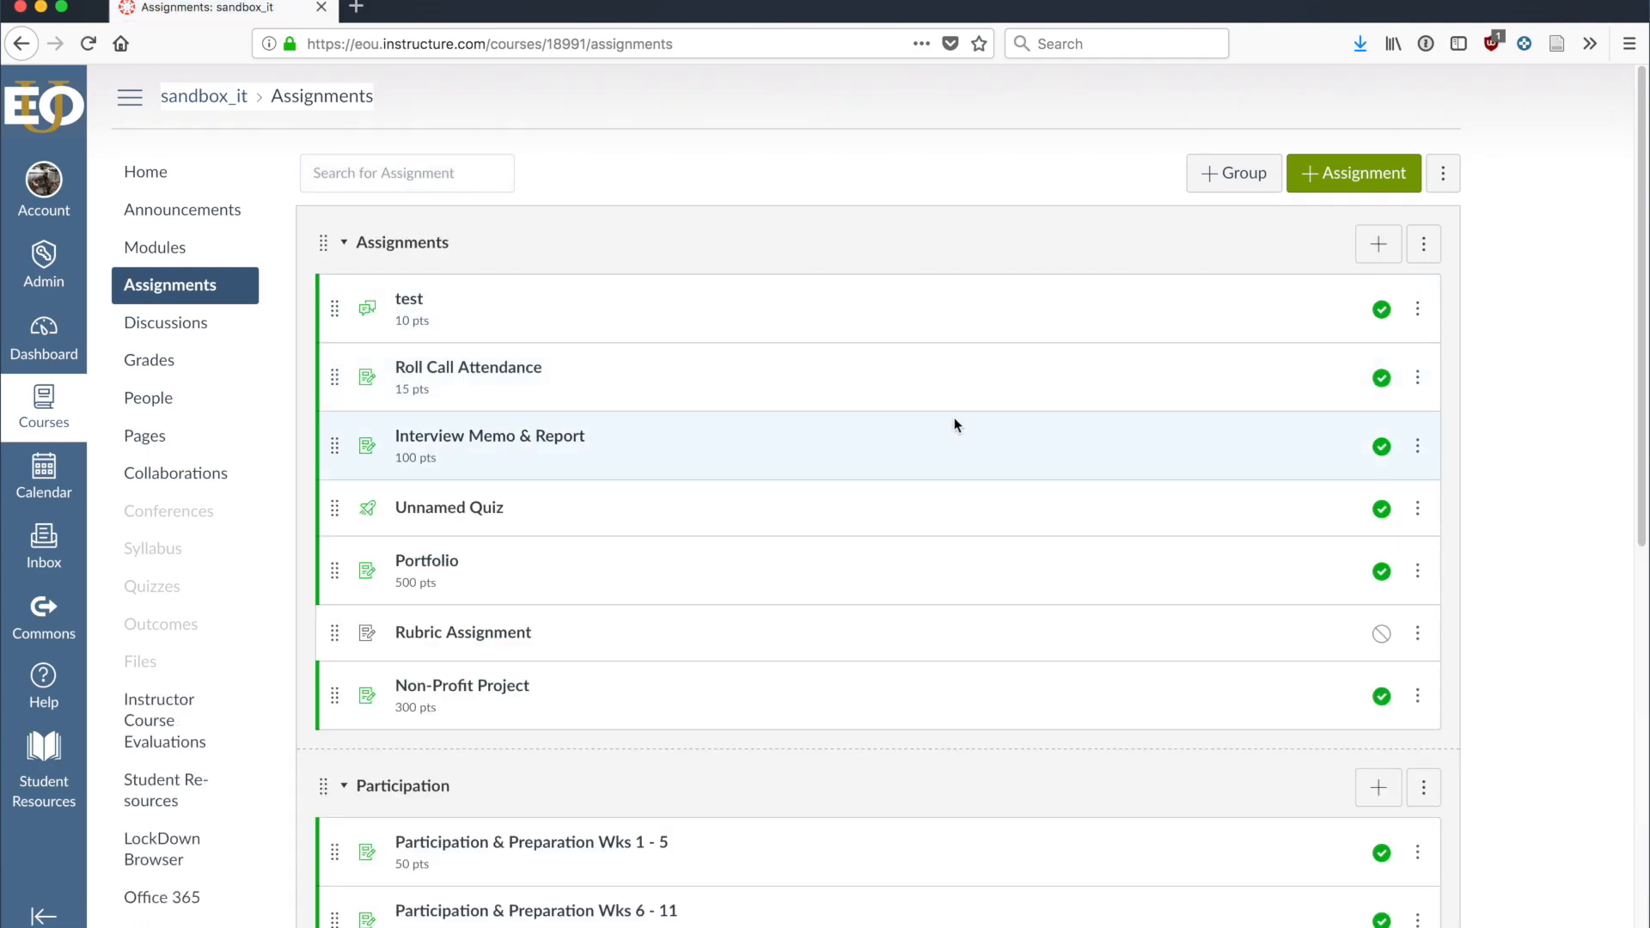
# - Look over the Assignments, Participation and Testing groups in the course's assignment list
pyautogui.scroll(-4, 954, 423)
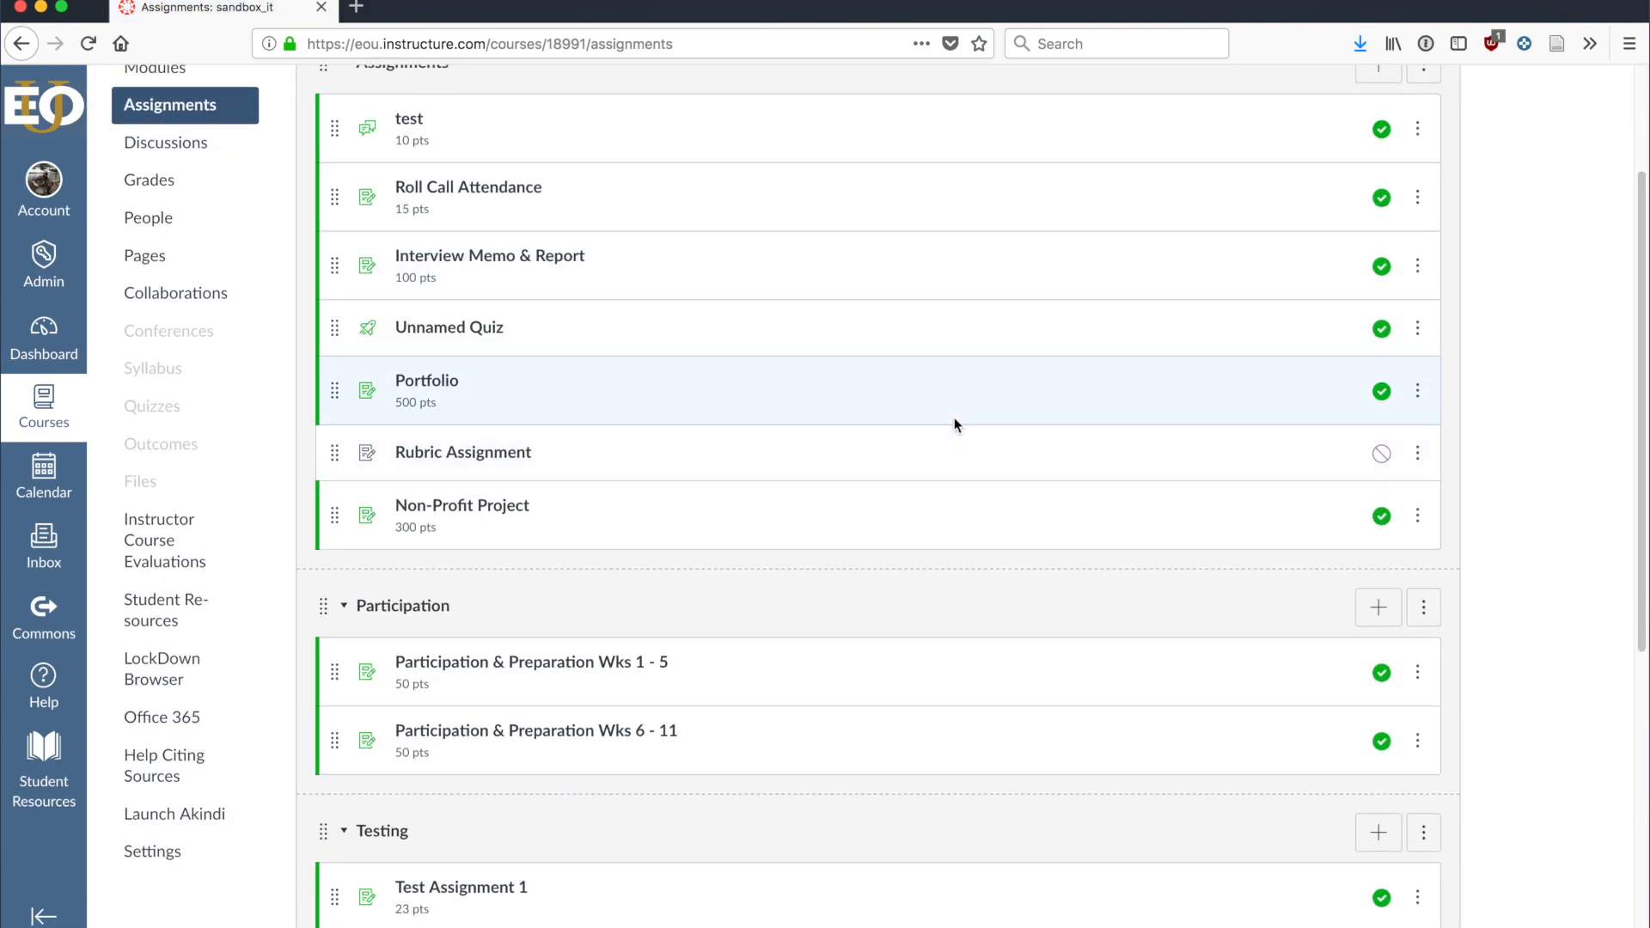
pyautogui.scroll(3, 953, 423)
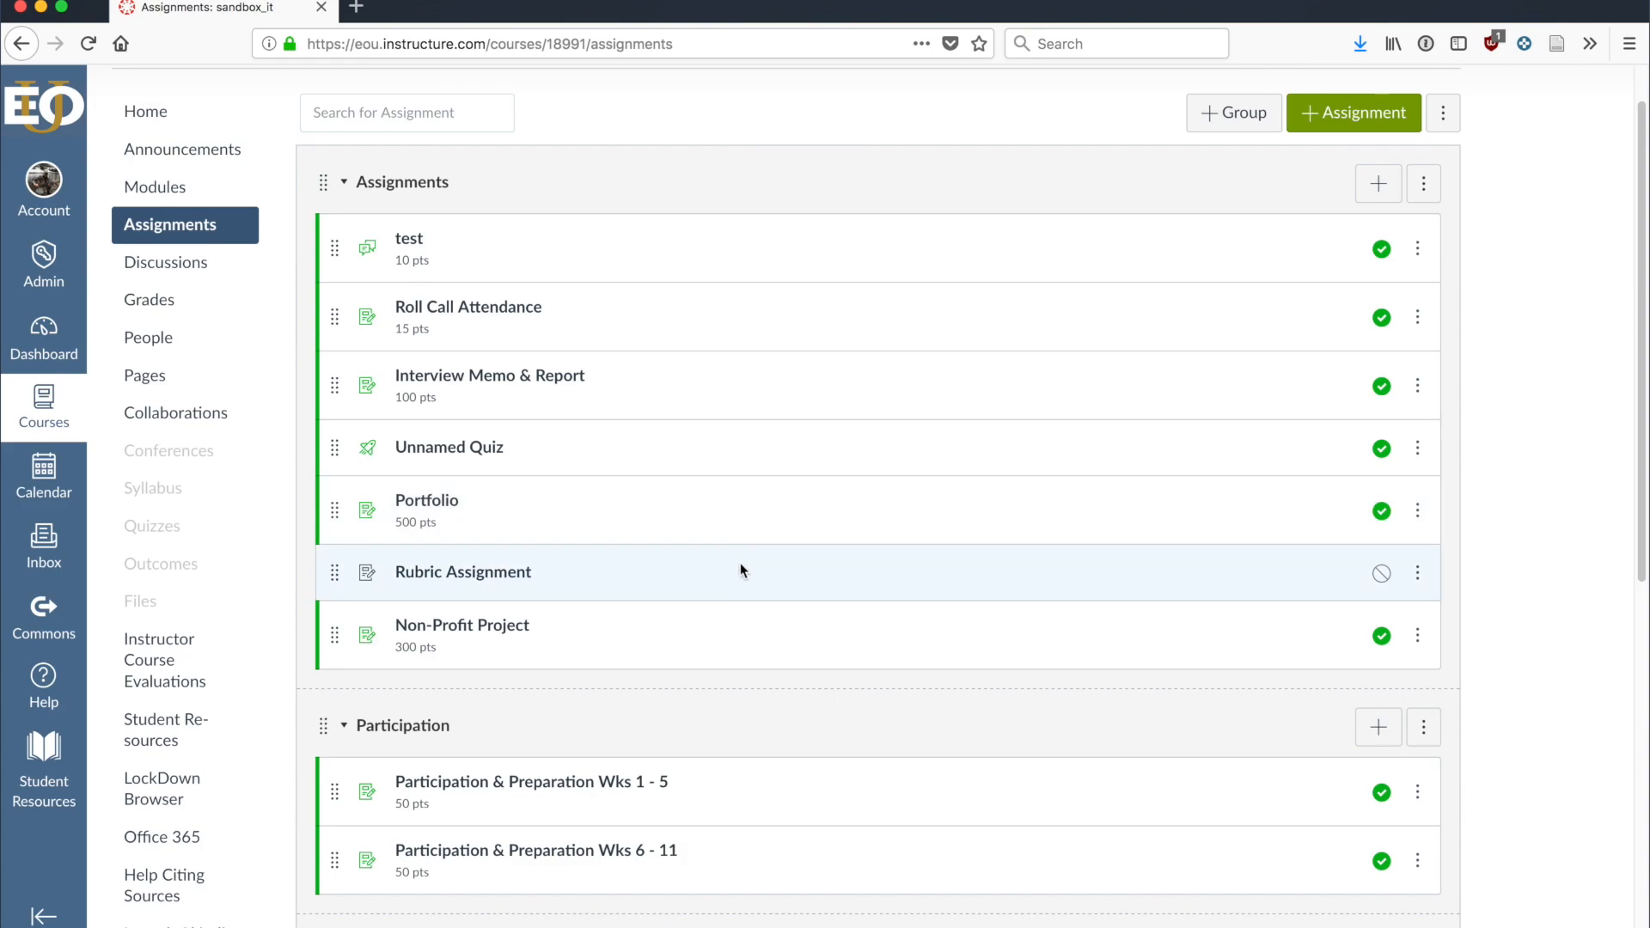
pyautogui.scroll(2, 1200, 417)
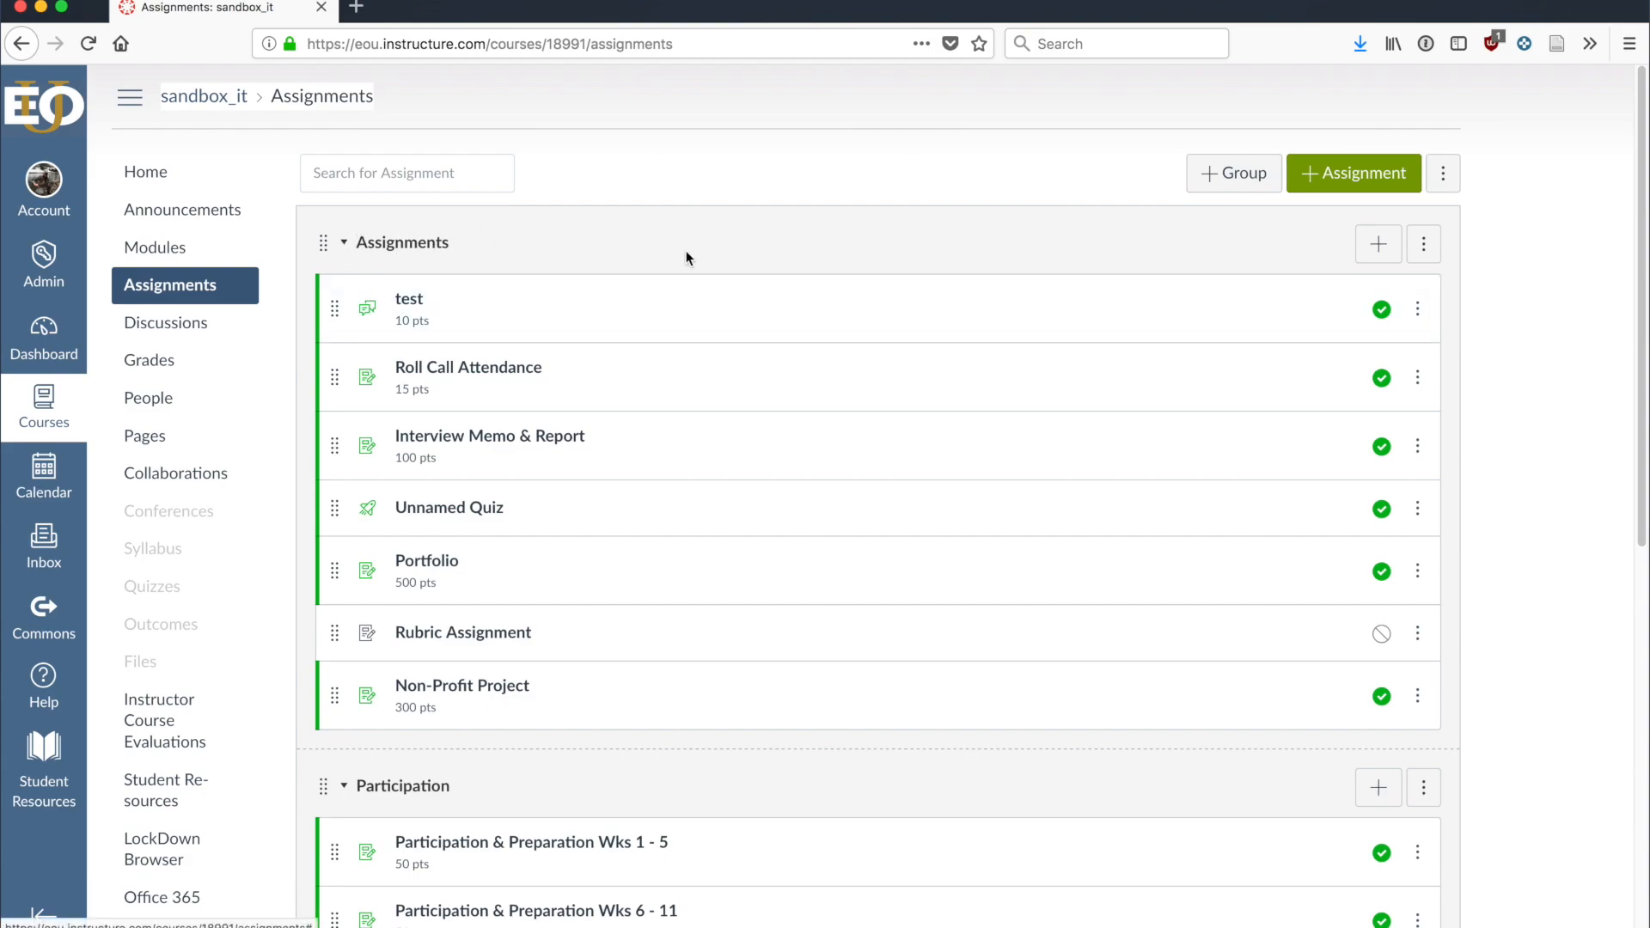
pyautogui.scroll(-5, 679, 267)
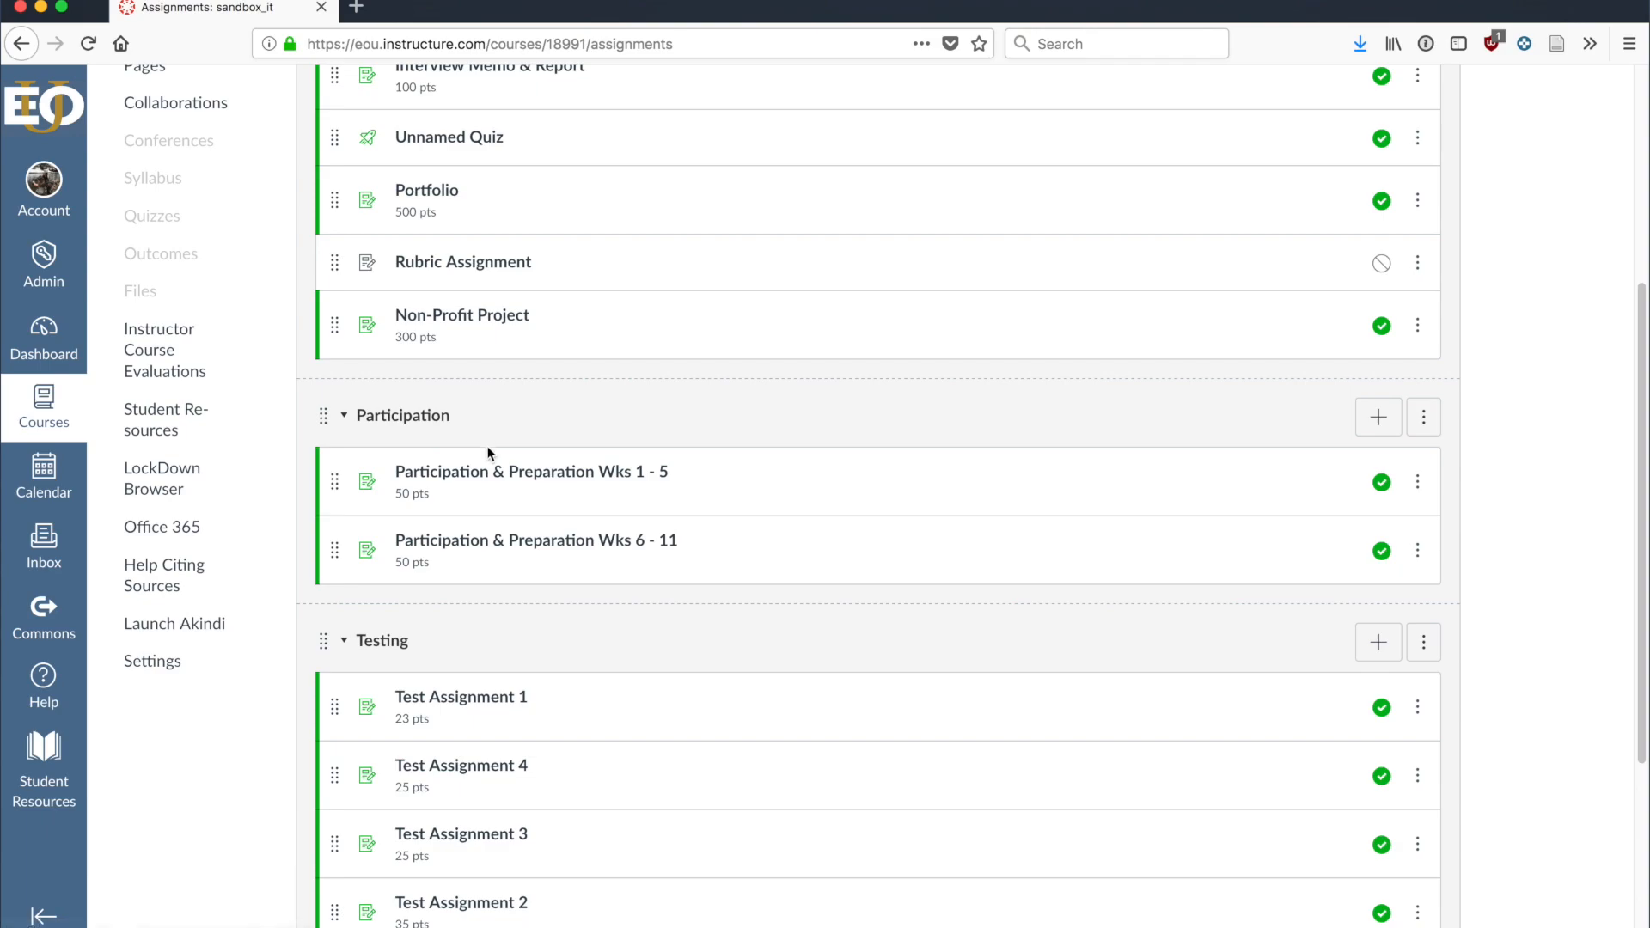
pyautogui.scroll(-4, 488, 445)
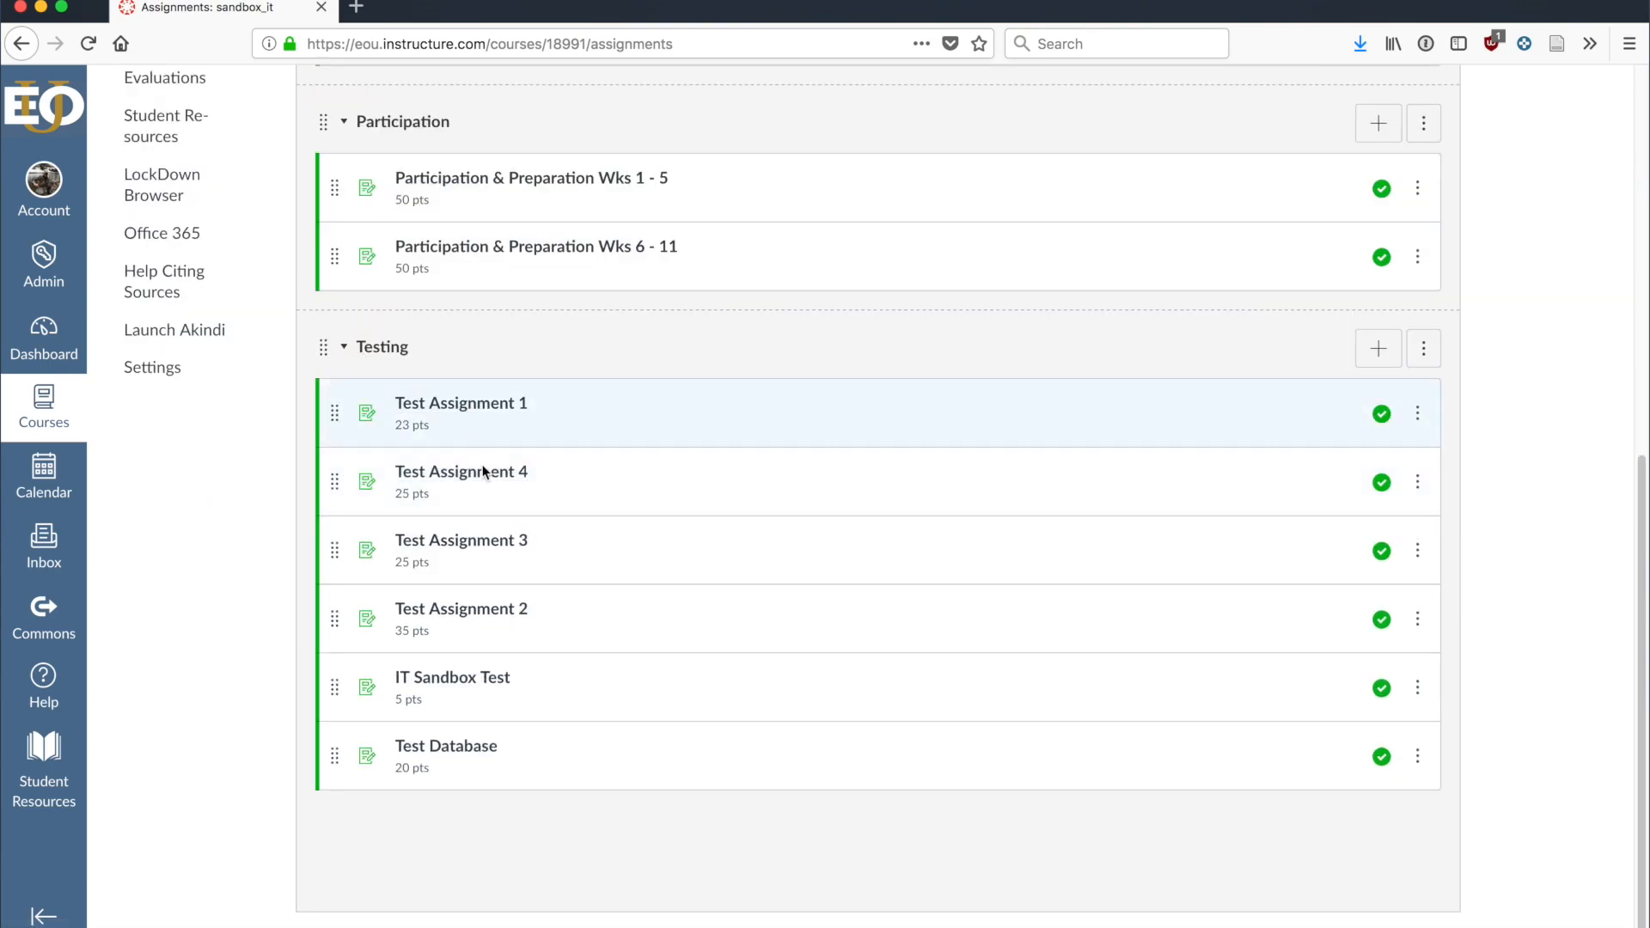
pyautogui.scroll(10, 983, 427)
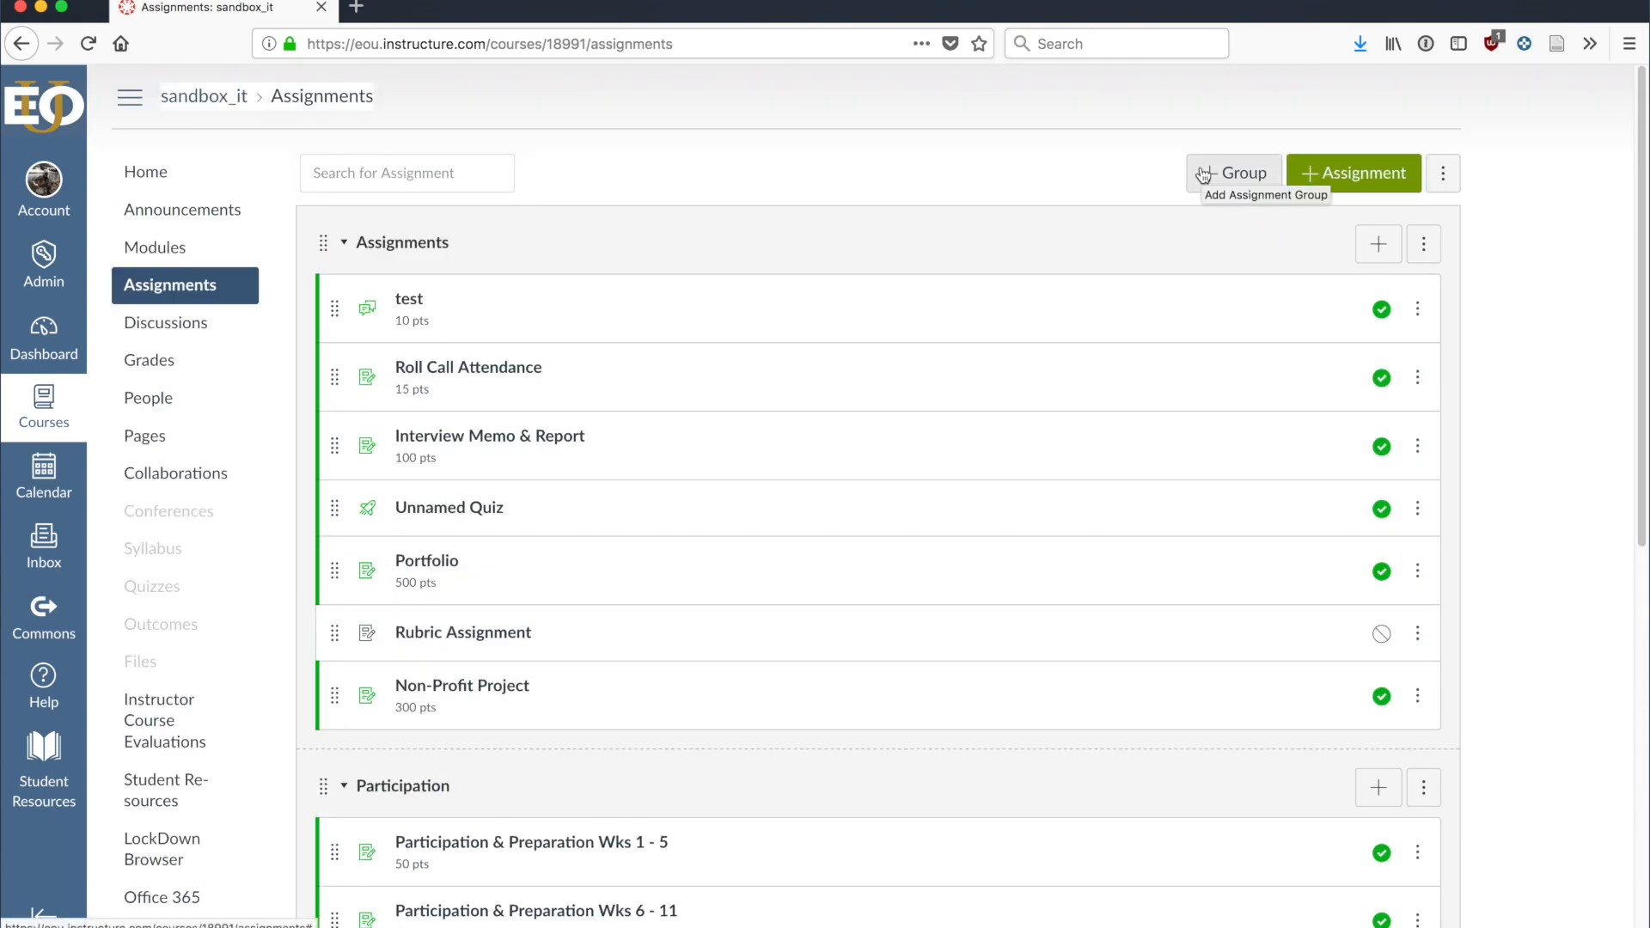
# - Add a new assignment group named Quizzes and save it
pyautogui.click(1240, 182)
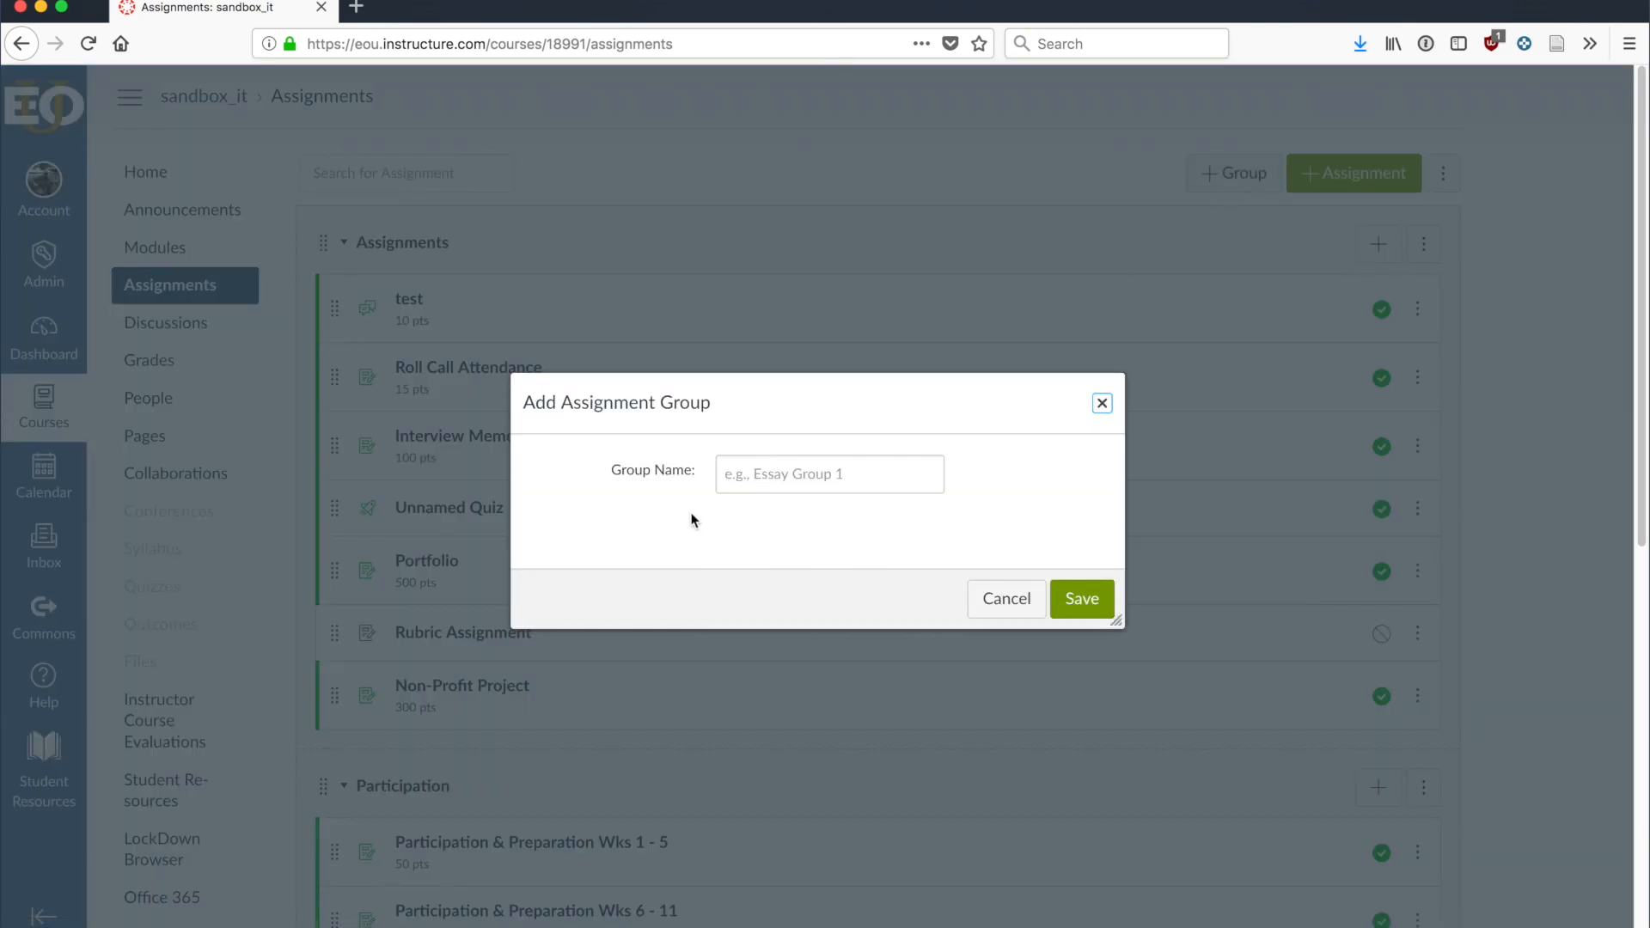
pyautogui.click(779, 476)
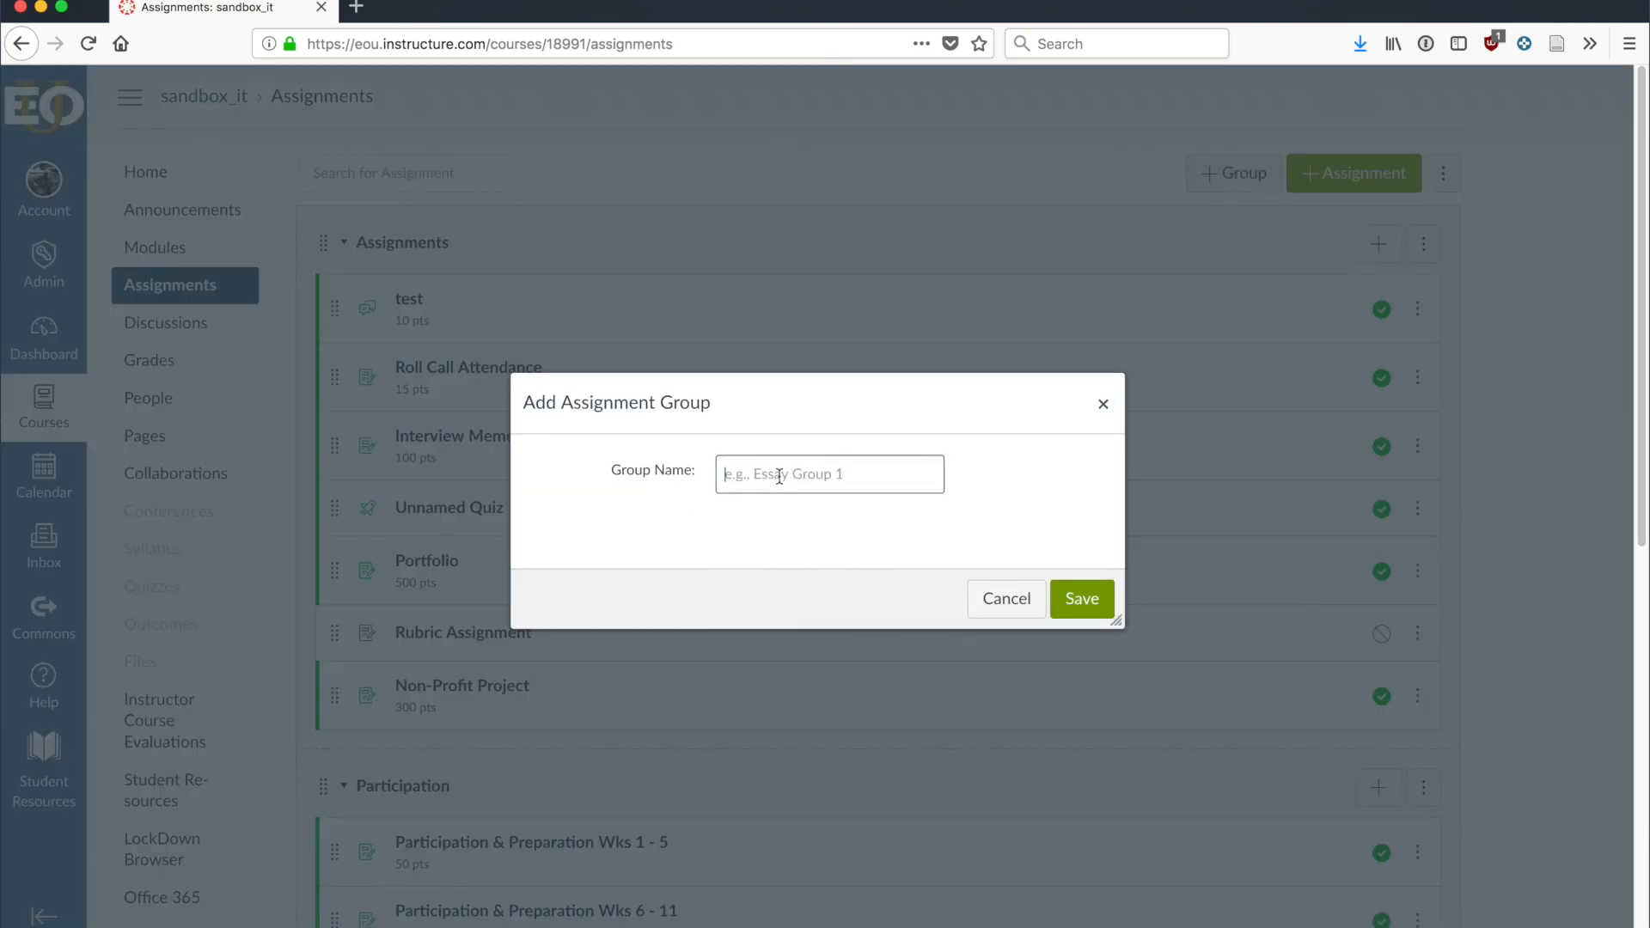
pyautogui.write('Quizzez')
pyautogui.press('BackSpace')
pyautogui.write('s')
pyautogui.click(1083, 599)
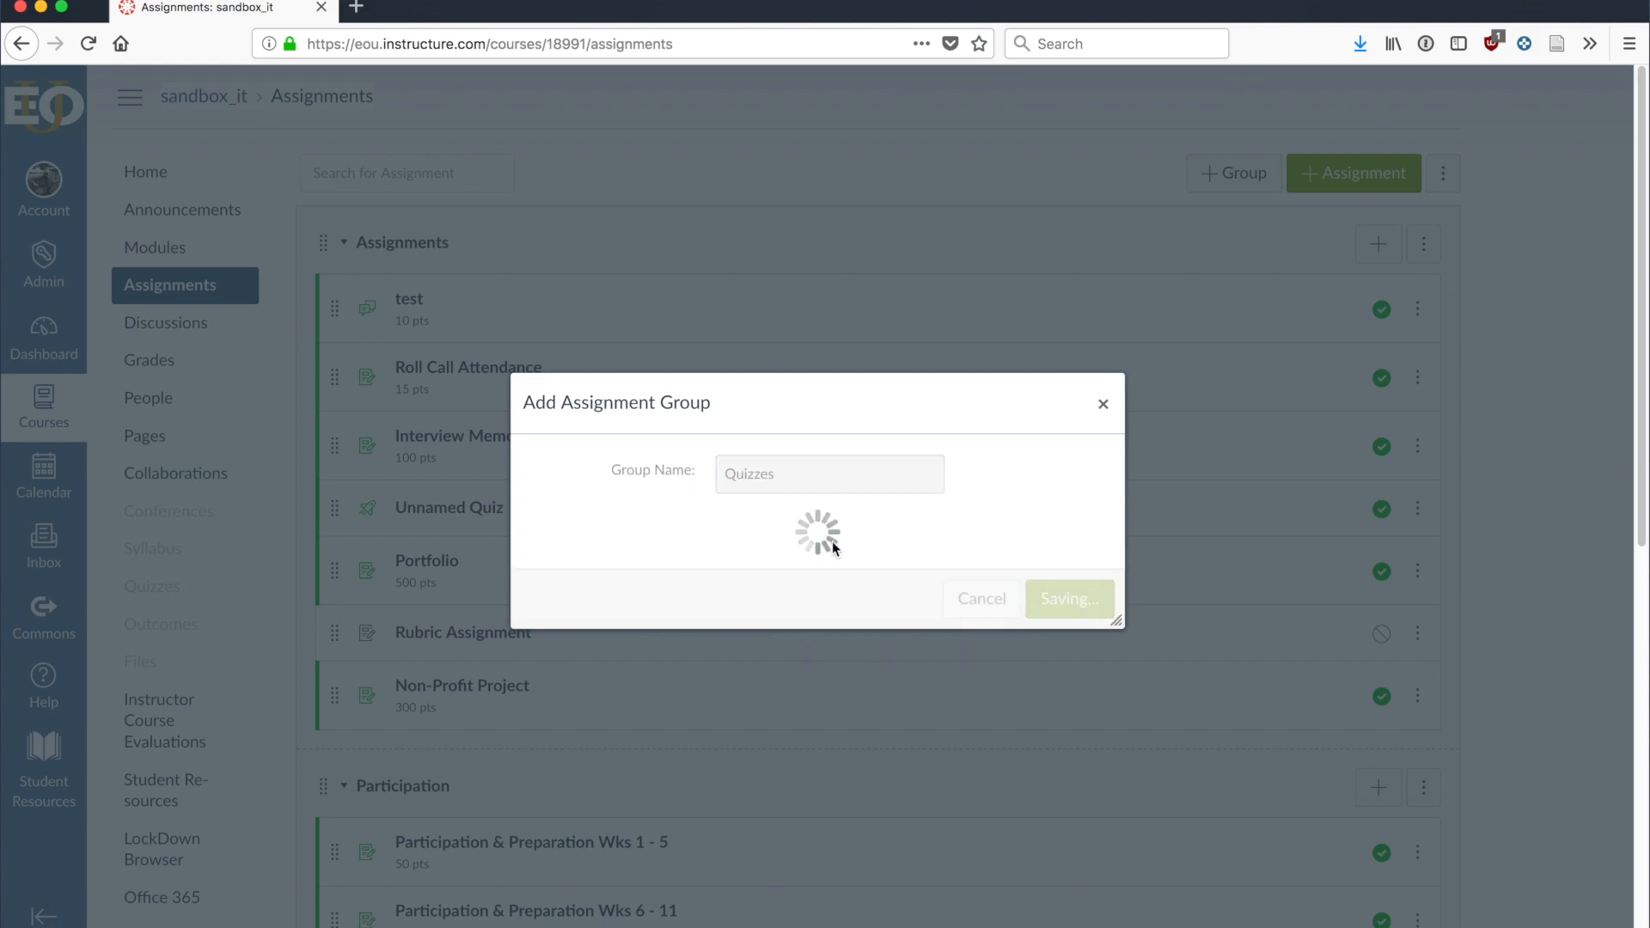
# - Move the Unnamed Quiz from the Assignments group into the empty Quizzes group
pyautogui.scroll(-10, 793, 524)
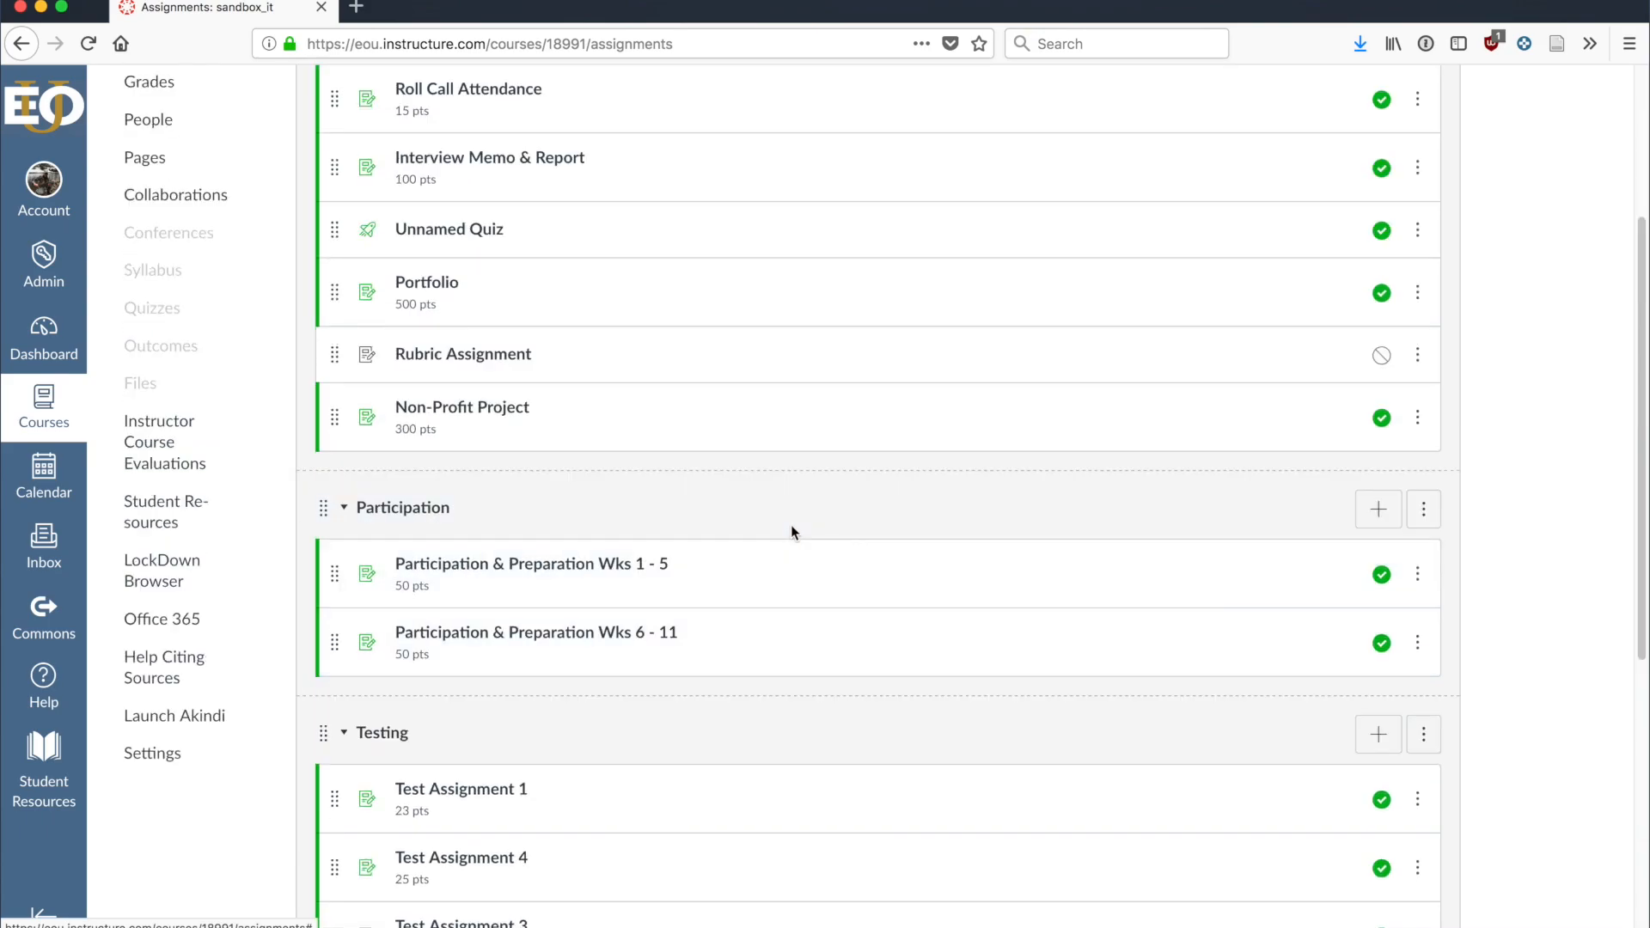
pyautogui.scroll(-6, 790, 524)
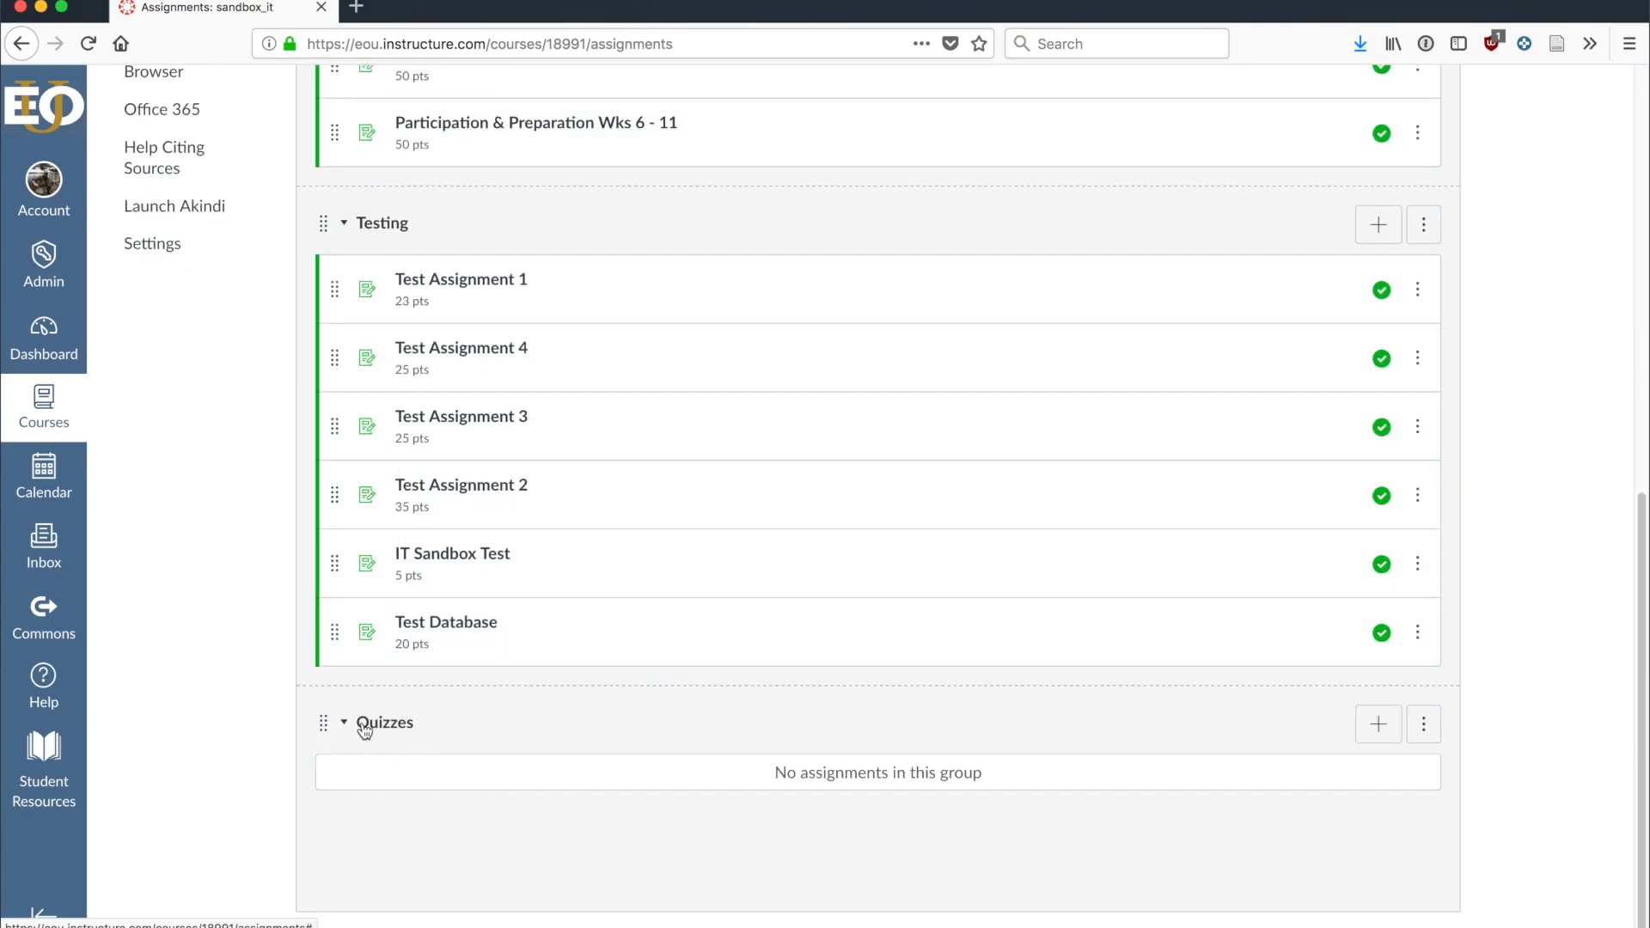
pyautogui.scroll(7, 506, 421)
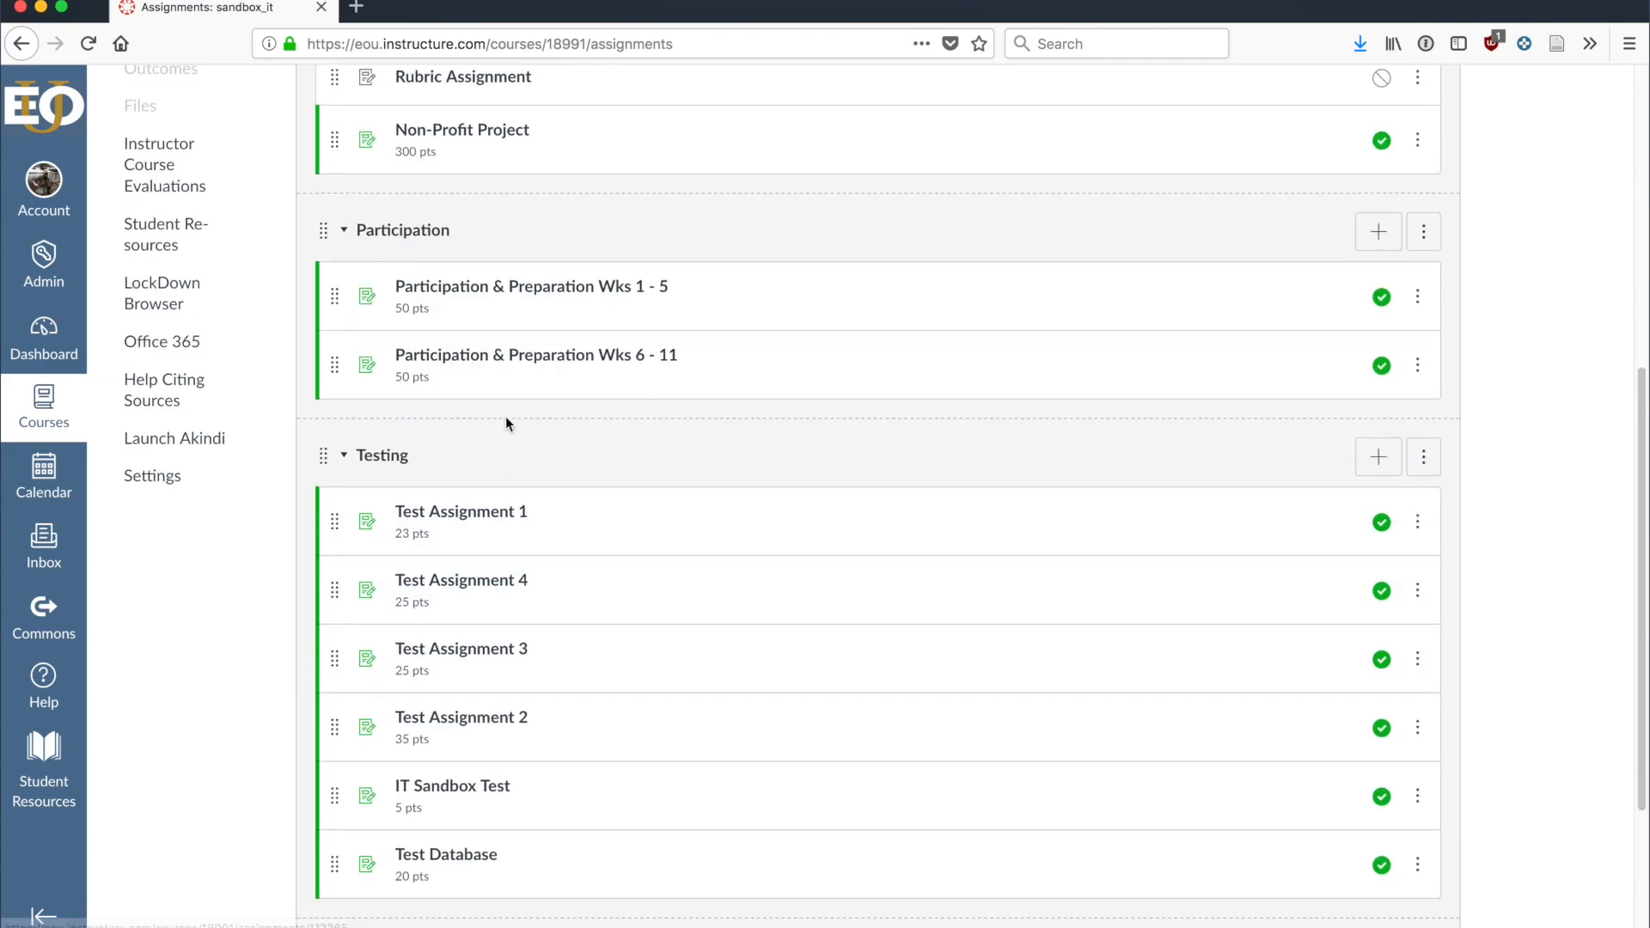
pyautogui.scroll(1, 451, 314)
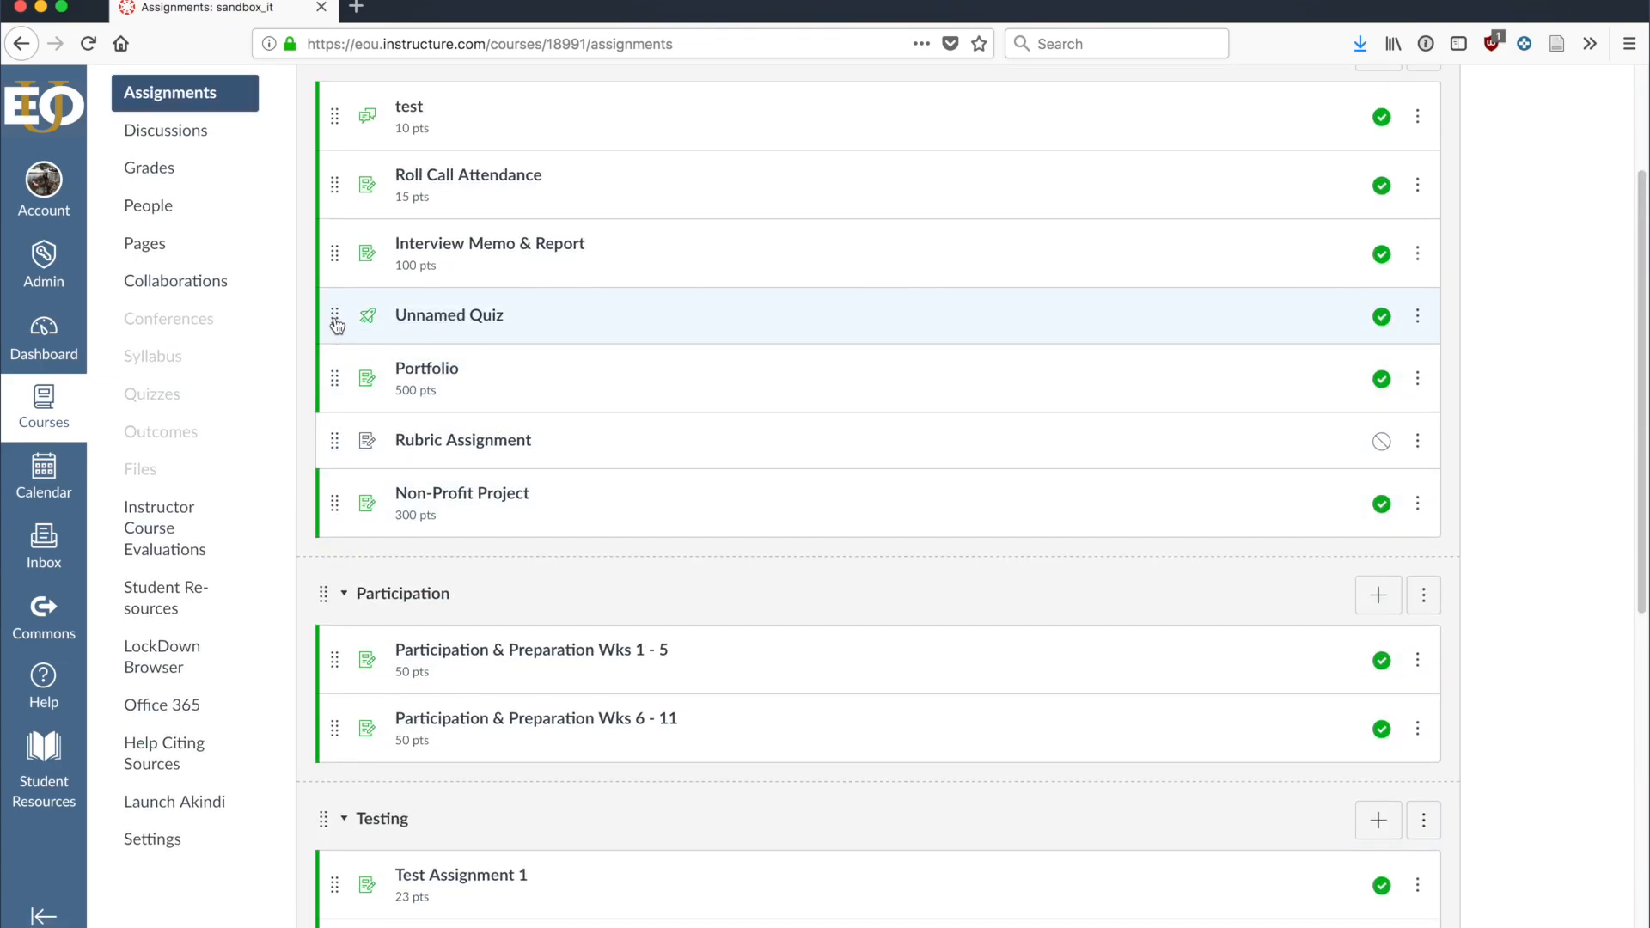
pyautogui.moveTo(336, 325); pyautogui.dragTo(338, 790)
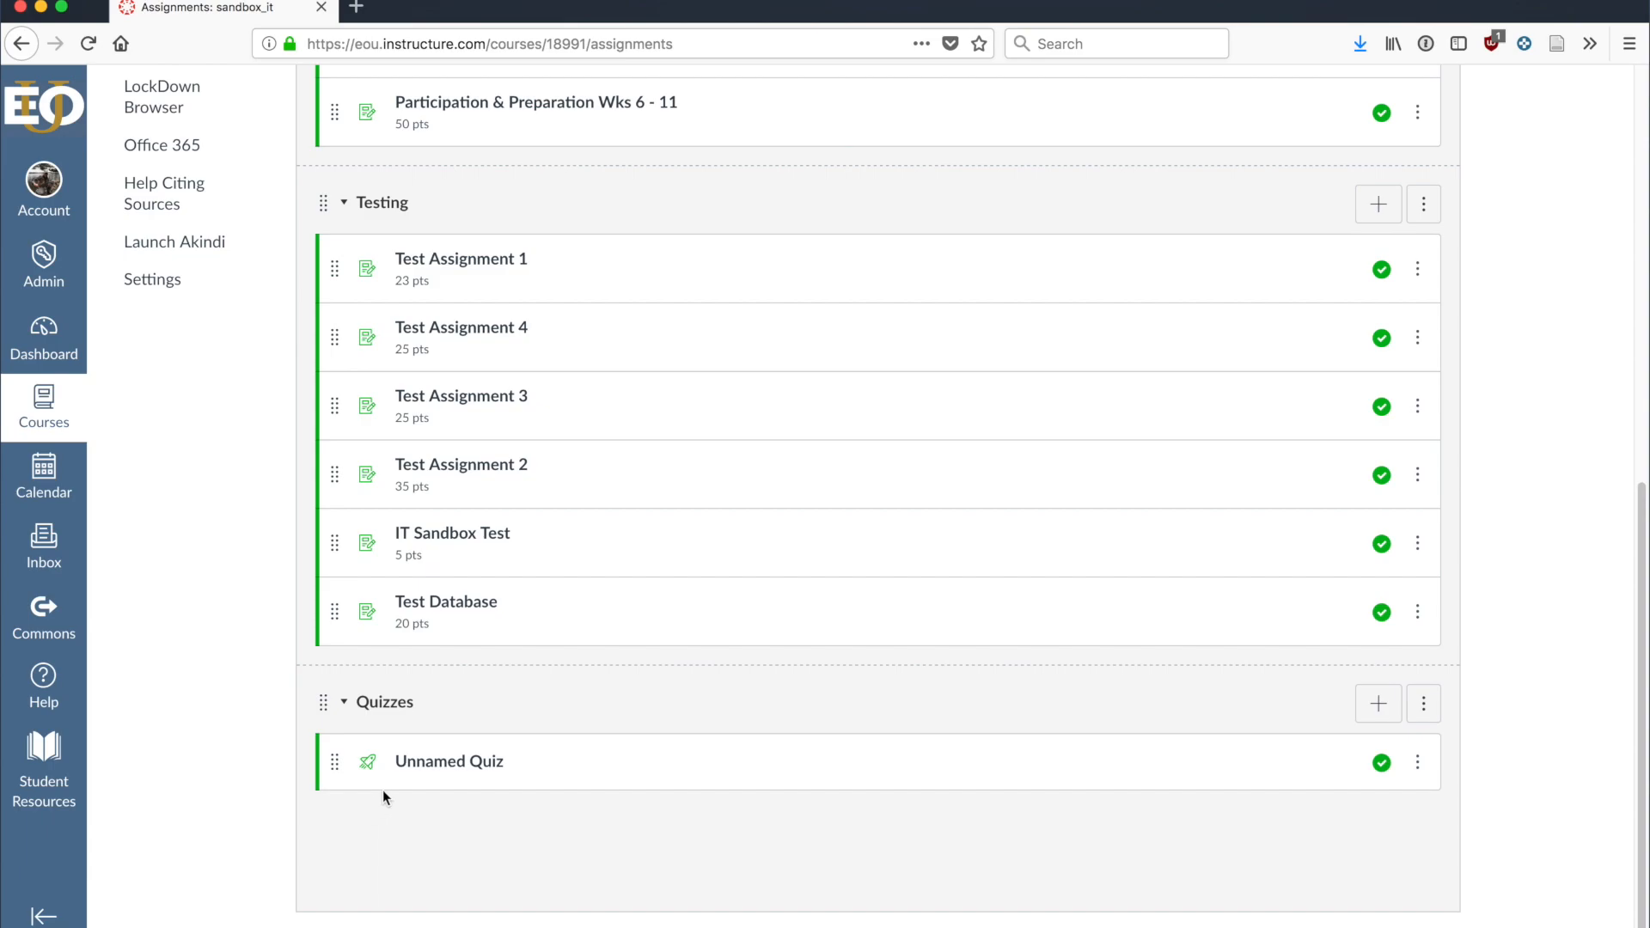
pyautogui.scroll(10, 602, 477)
pyautogui.scroll(-10, 602, 483)
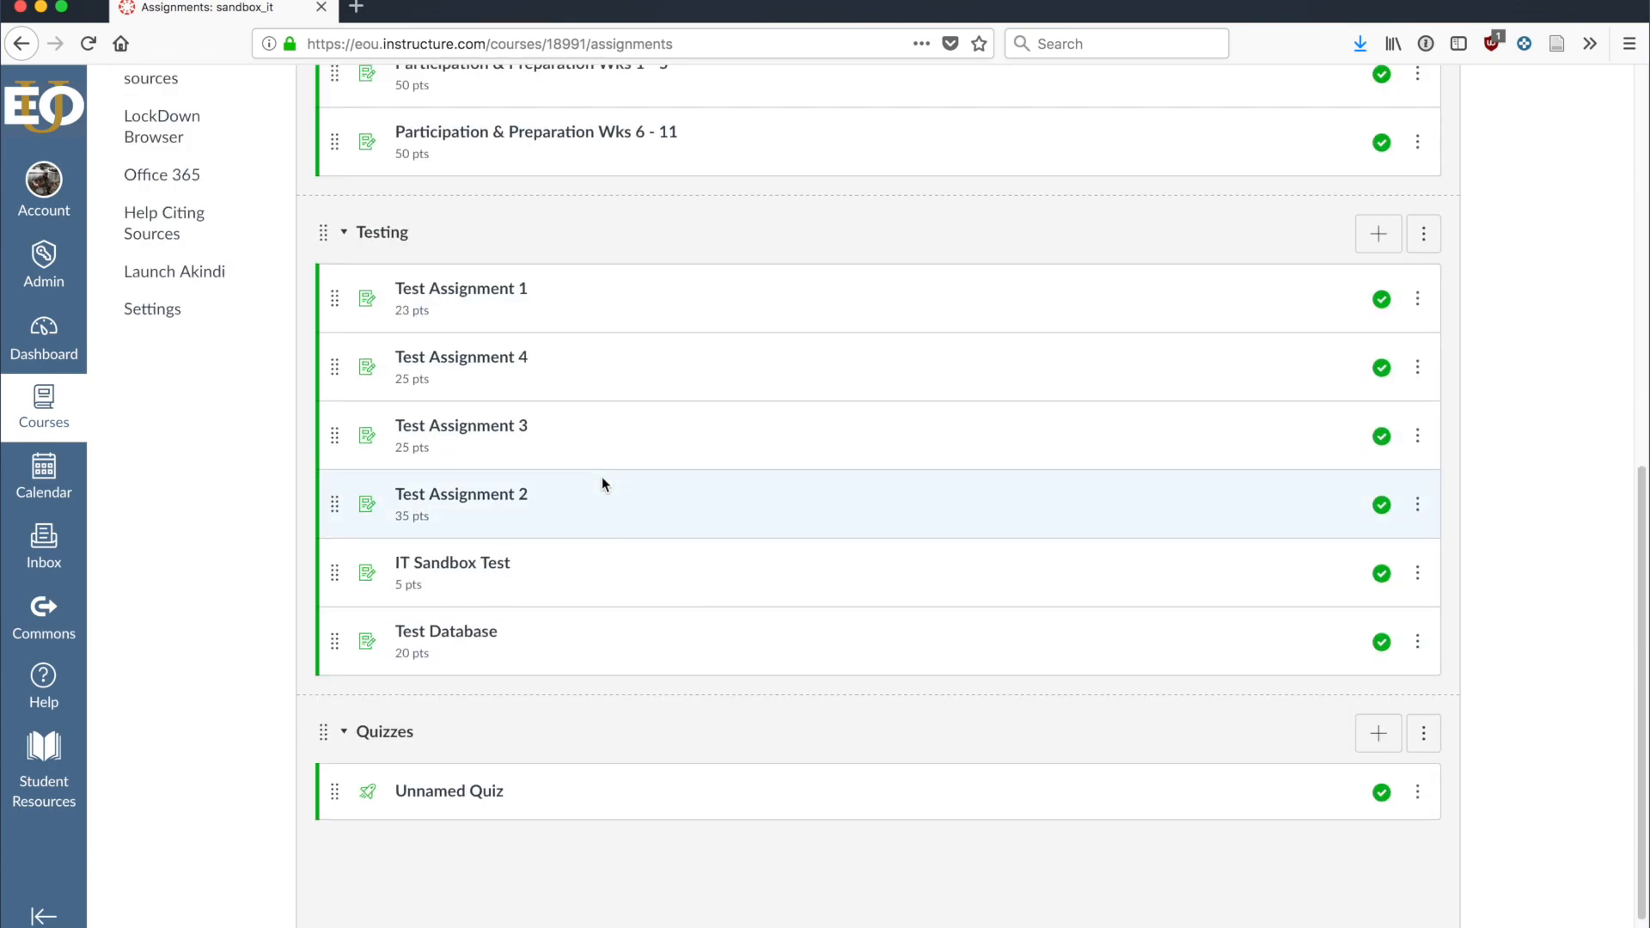
# - Turn on weighting of the final grade based on assignment groups
pyautogui.scroll(8, 1303, 515)
pyautogui.click(1447, 175)
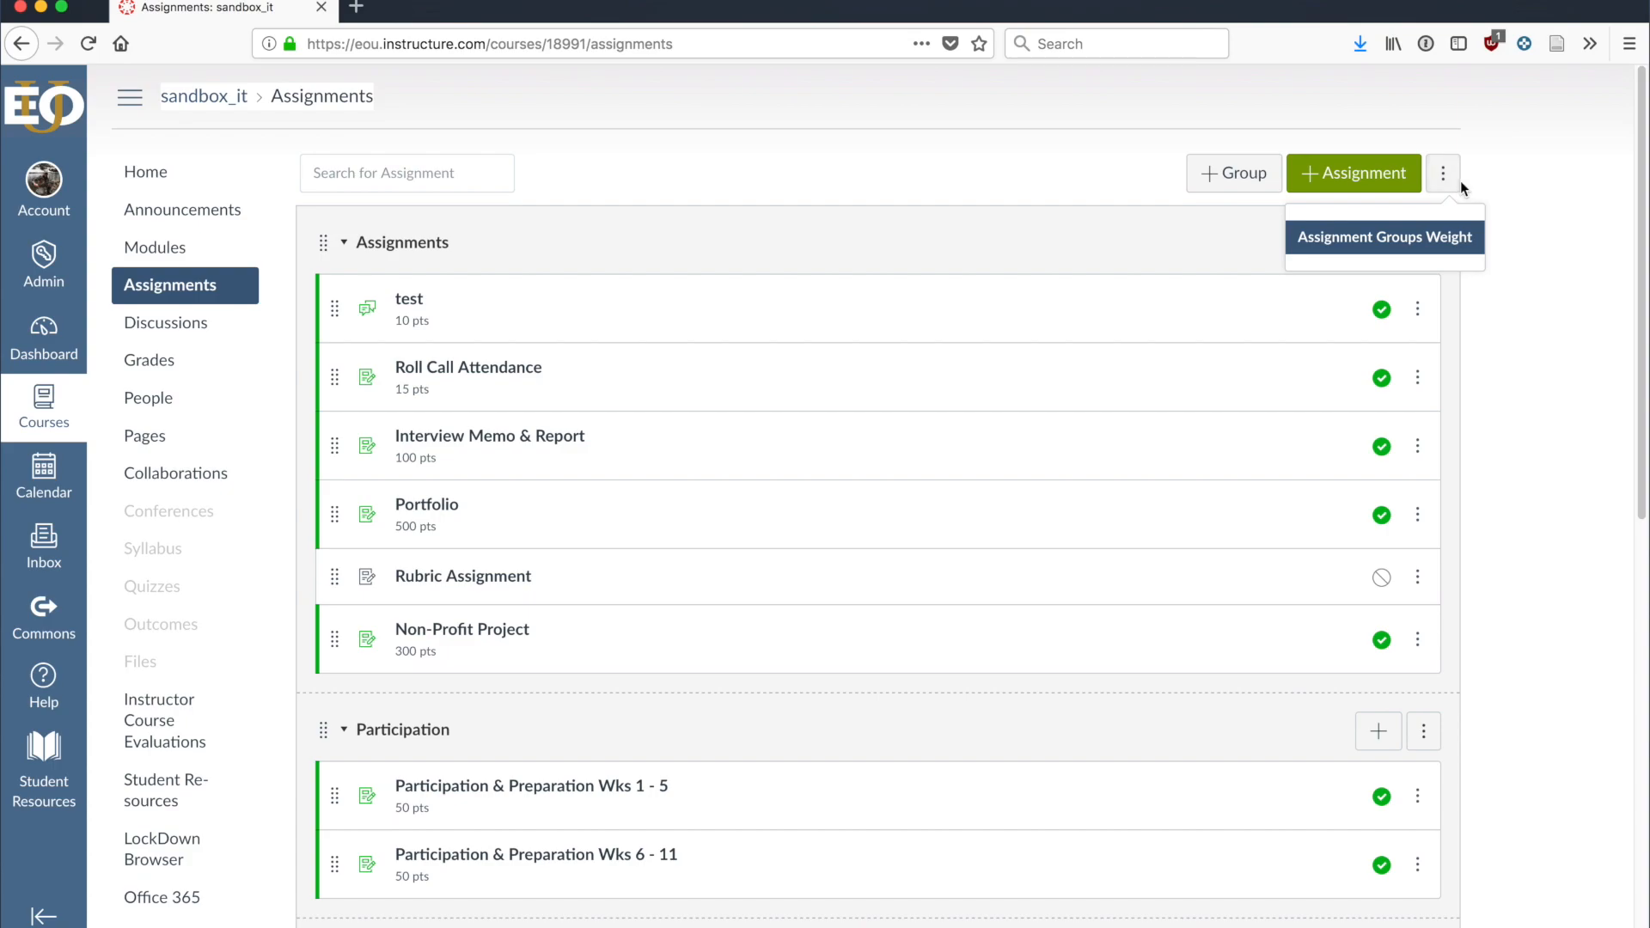
pyautogui.click(1356, 241)
pyautogui.click(612, 338)
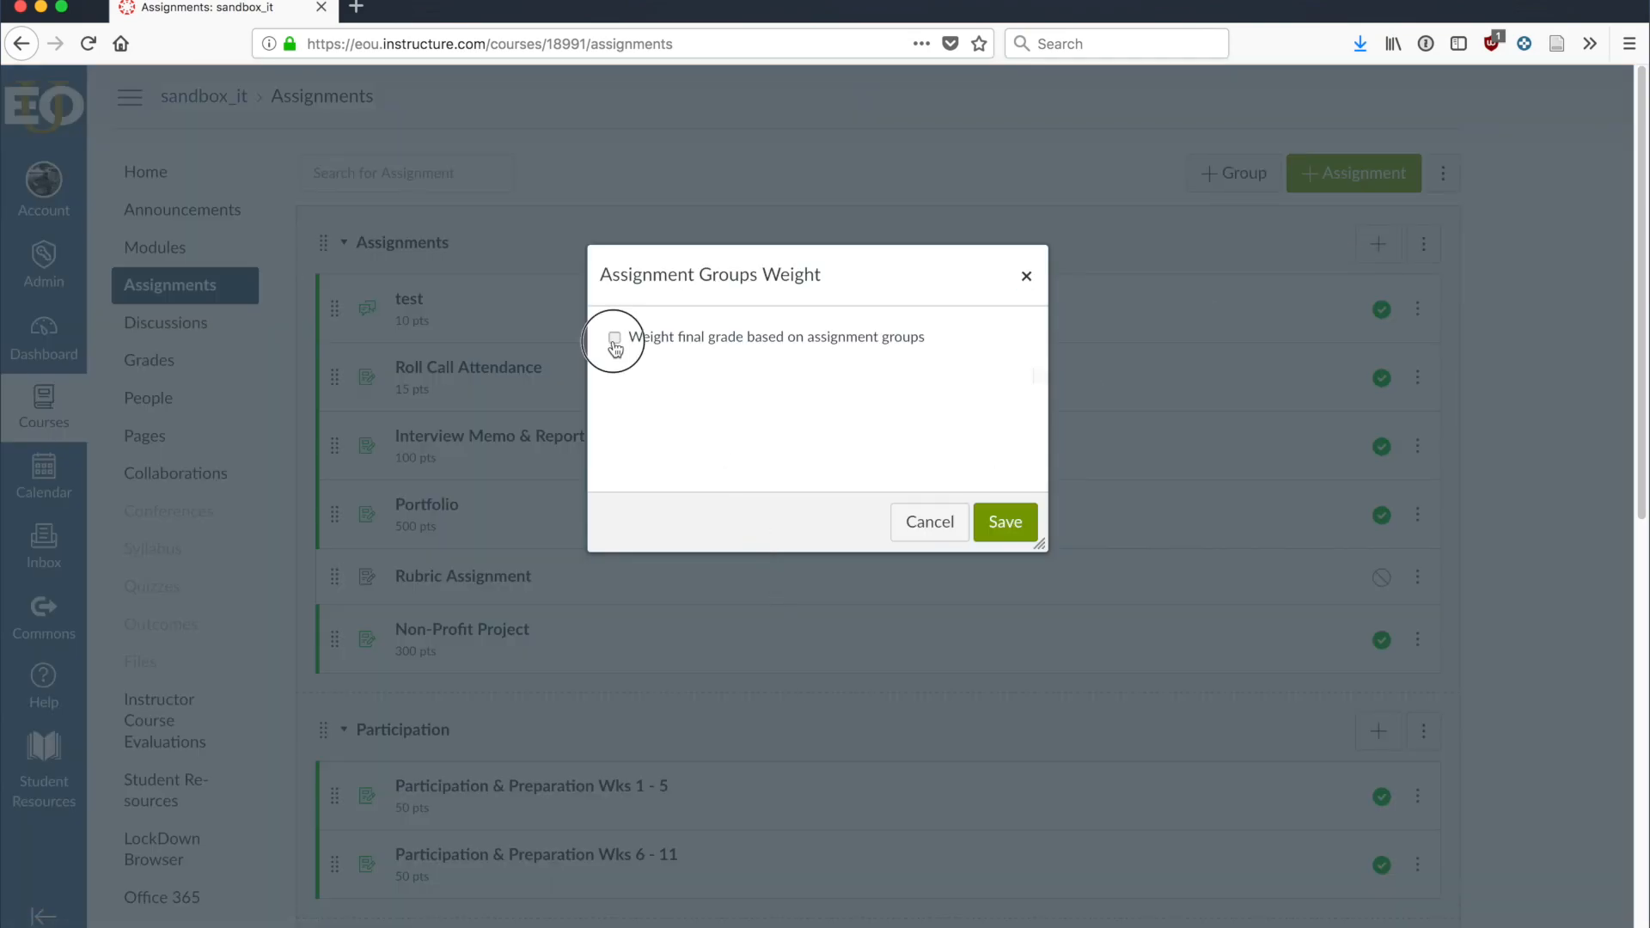
# - Set the group weights to Quizzes 20%, Testing 10%, Participation 50% and Assignments 20%, and save them
pyautogui.doubleClick(916, 578)
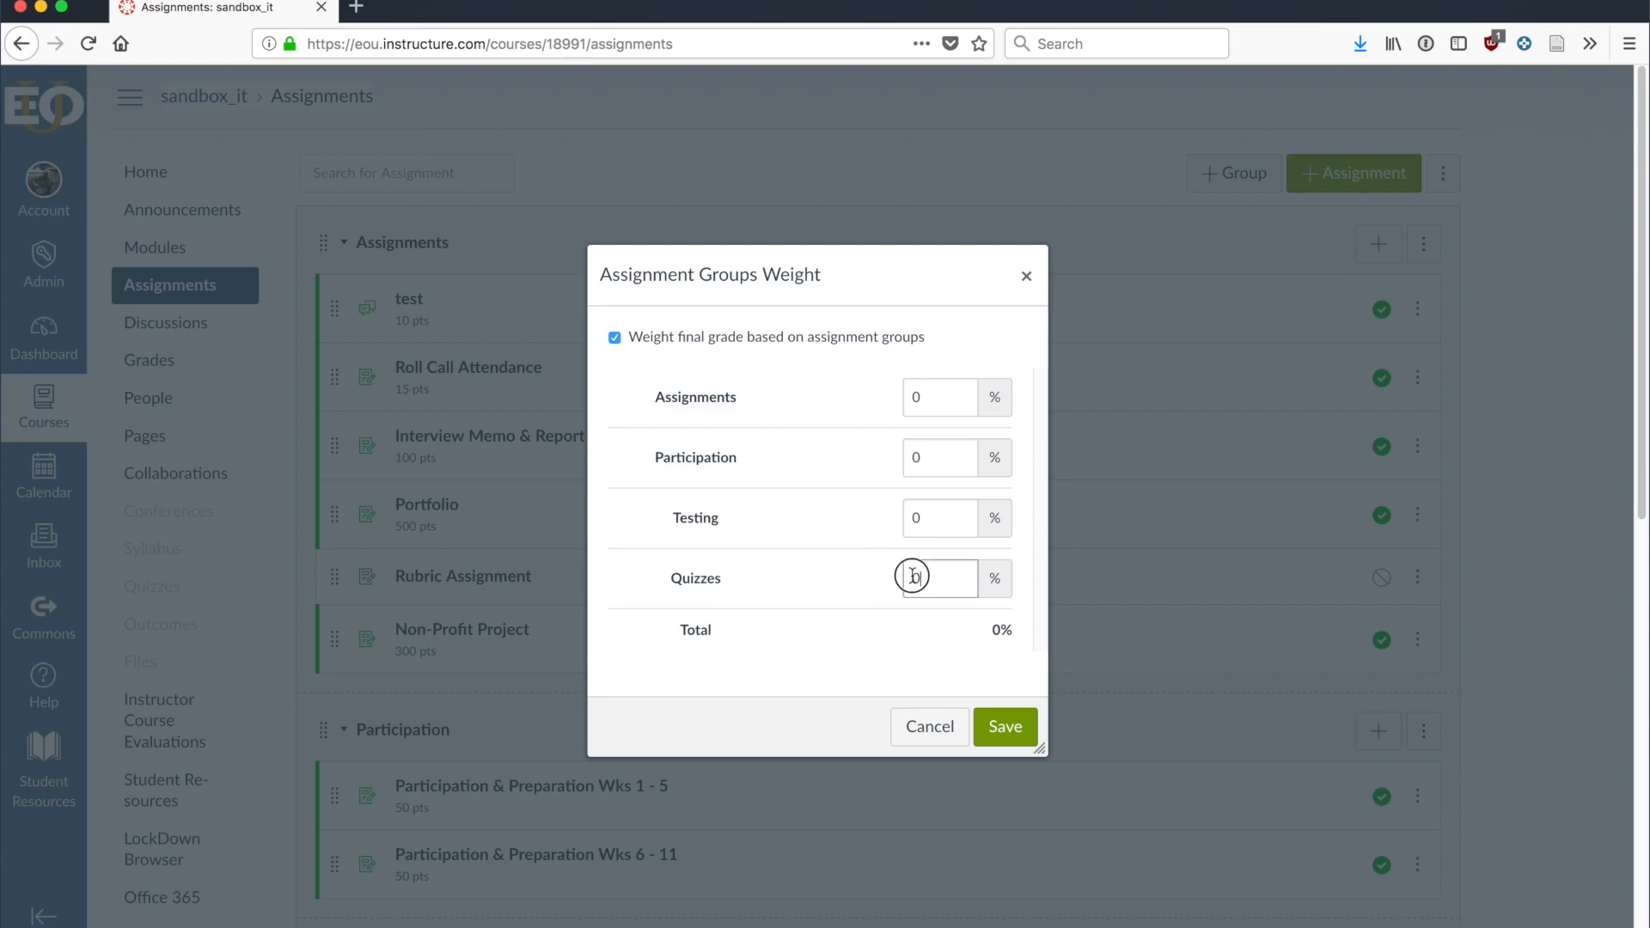
pyautogui.write('20')
pyautogui.doubleClick(923, 519)
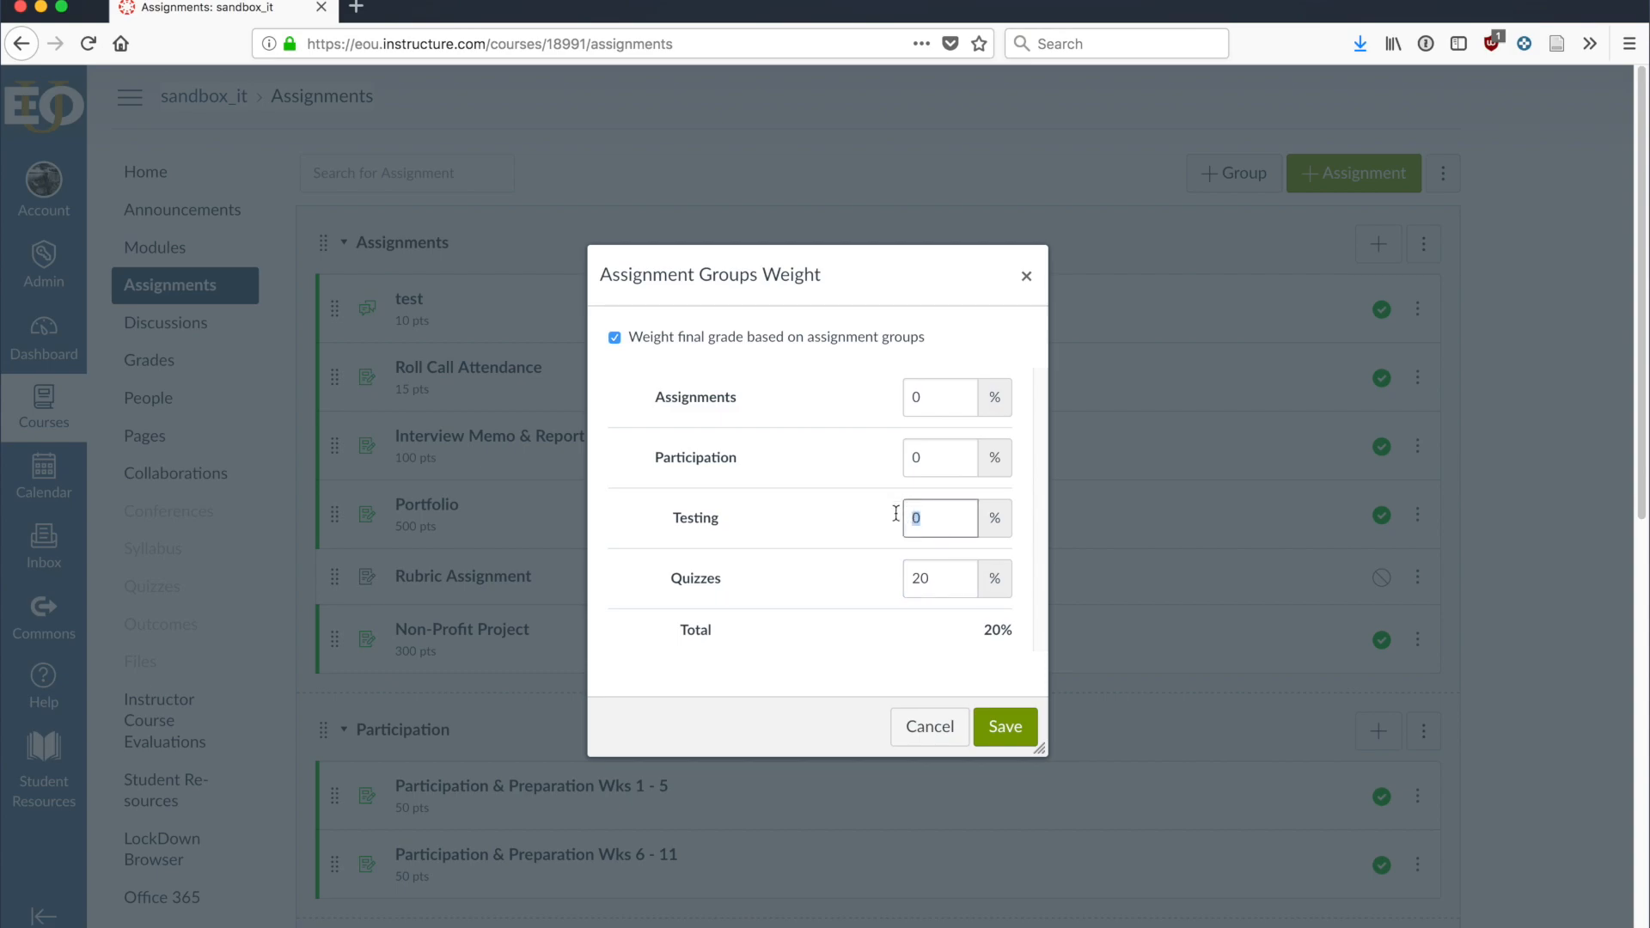
pyautogui.write('10')
pyautogui.doubleClick(915, 457)
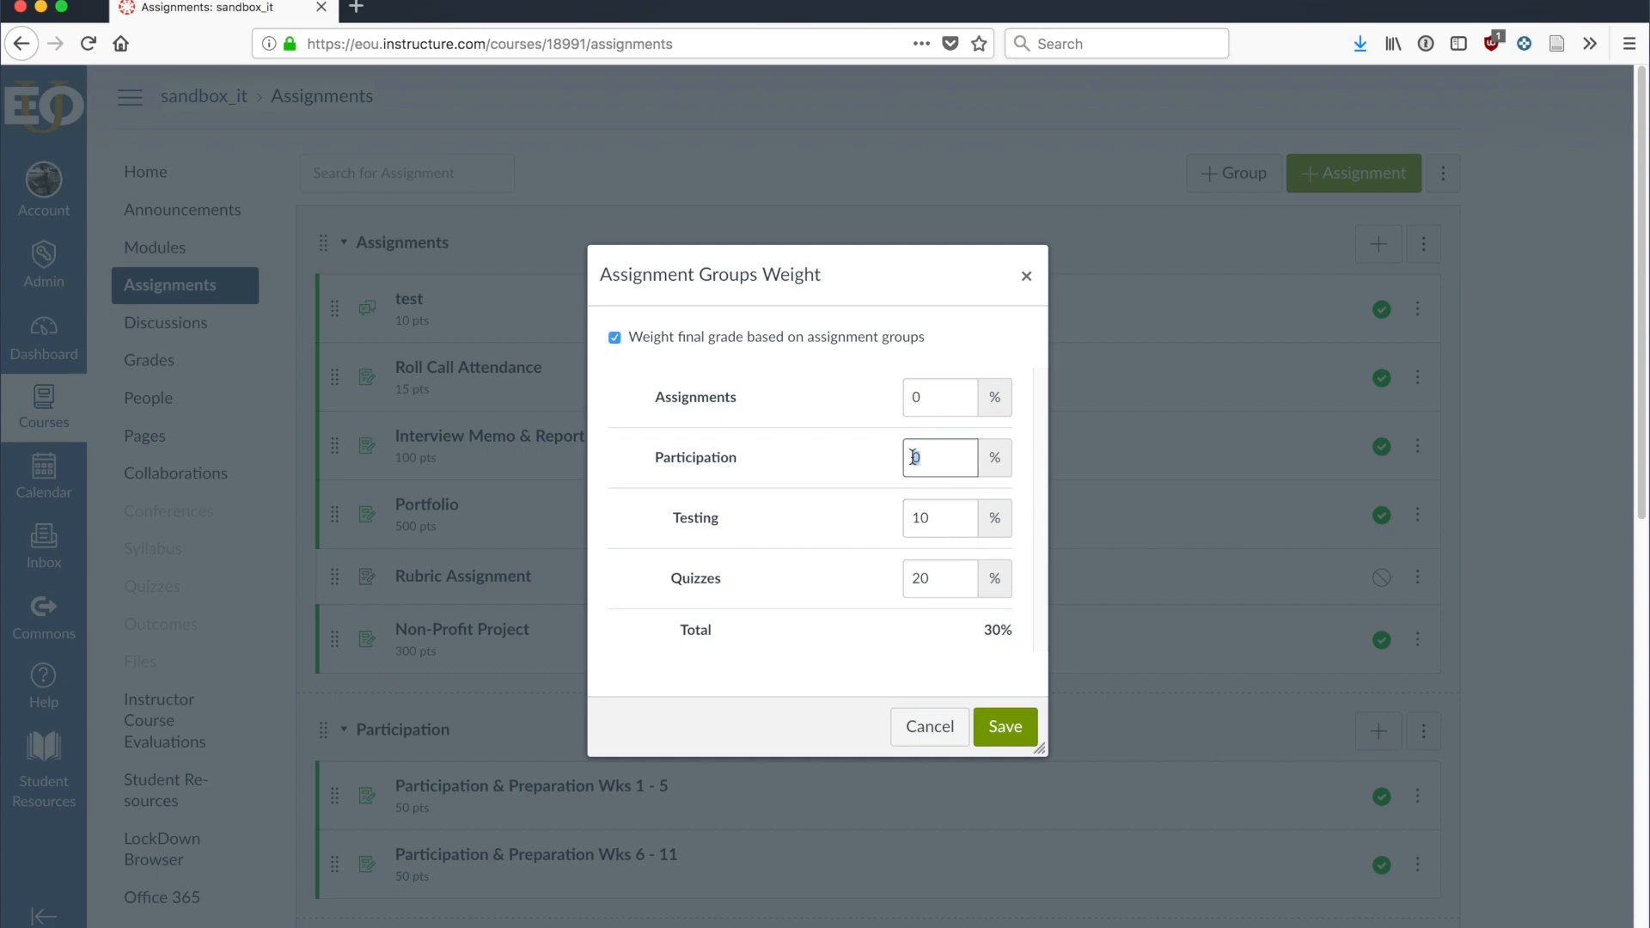
pyautogui.write('50')
pyautogui.doubleClick(916, 397)
pyautogui.write('20')
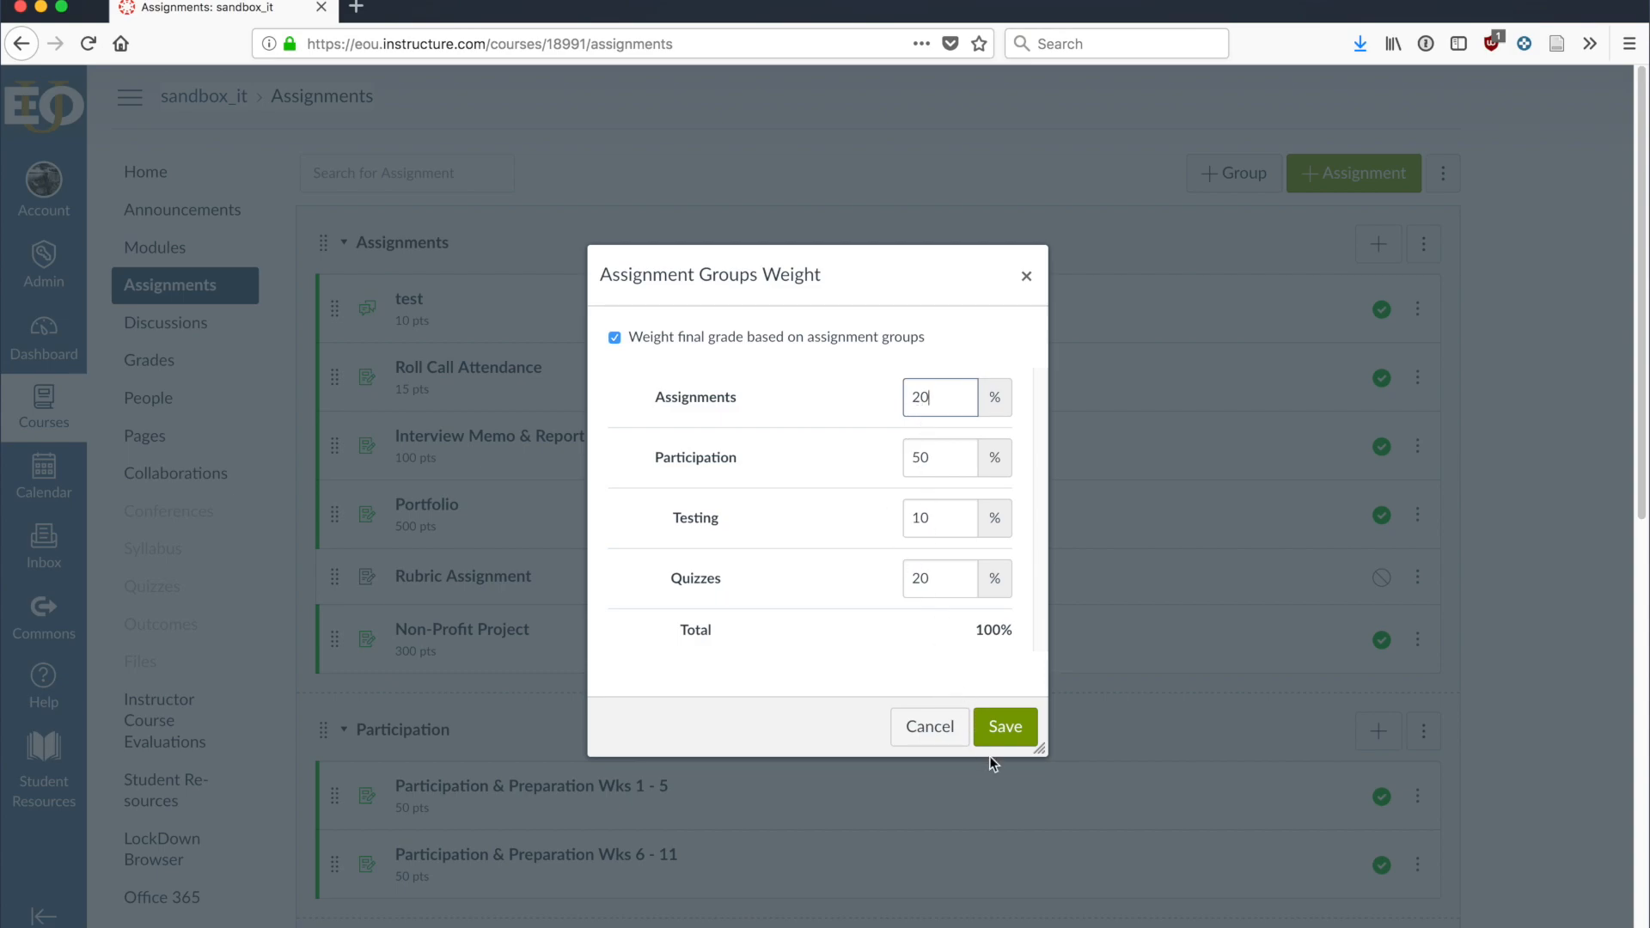
pyautogui.click(1004, 727)
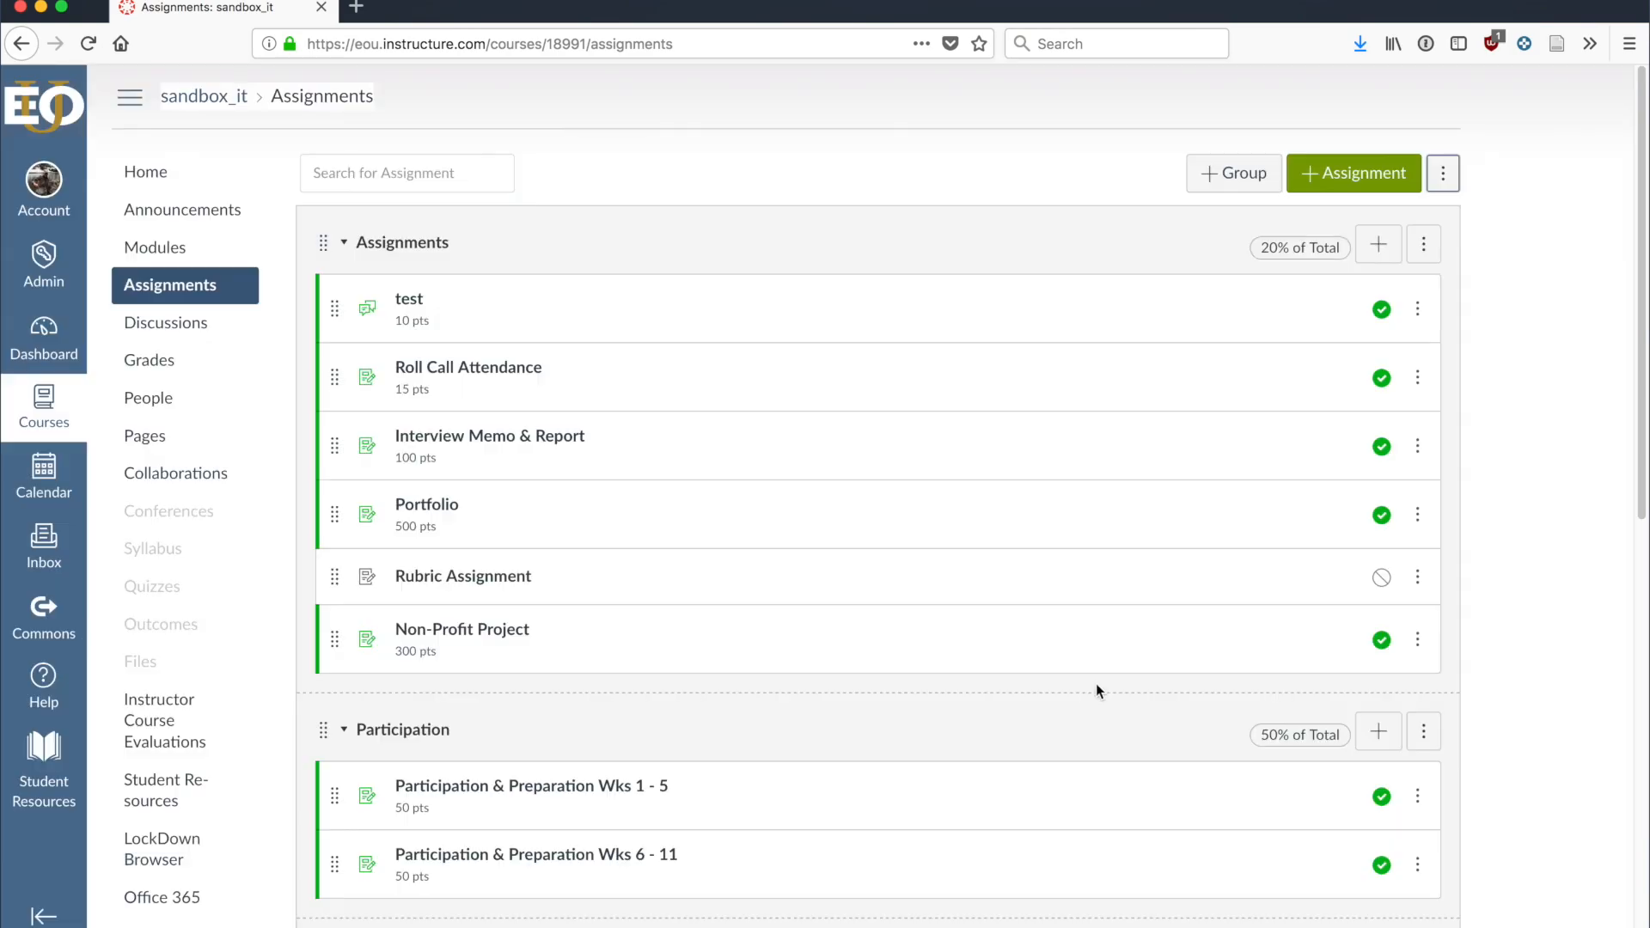
pyautogui.moveTo(1244, 242)
pyautogui.mouseDown()
pyautogui.moveTo(1315, 247)
pyautogui.moveTo(1197, 247)
pyautogui.moveTo(1240, 241)
pyautogui.mouseUp()
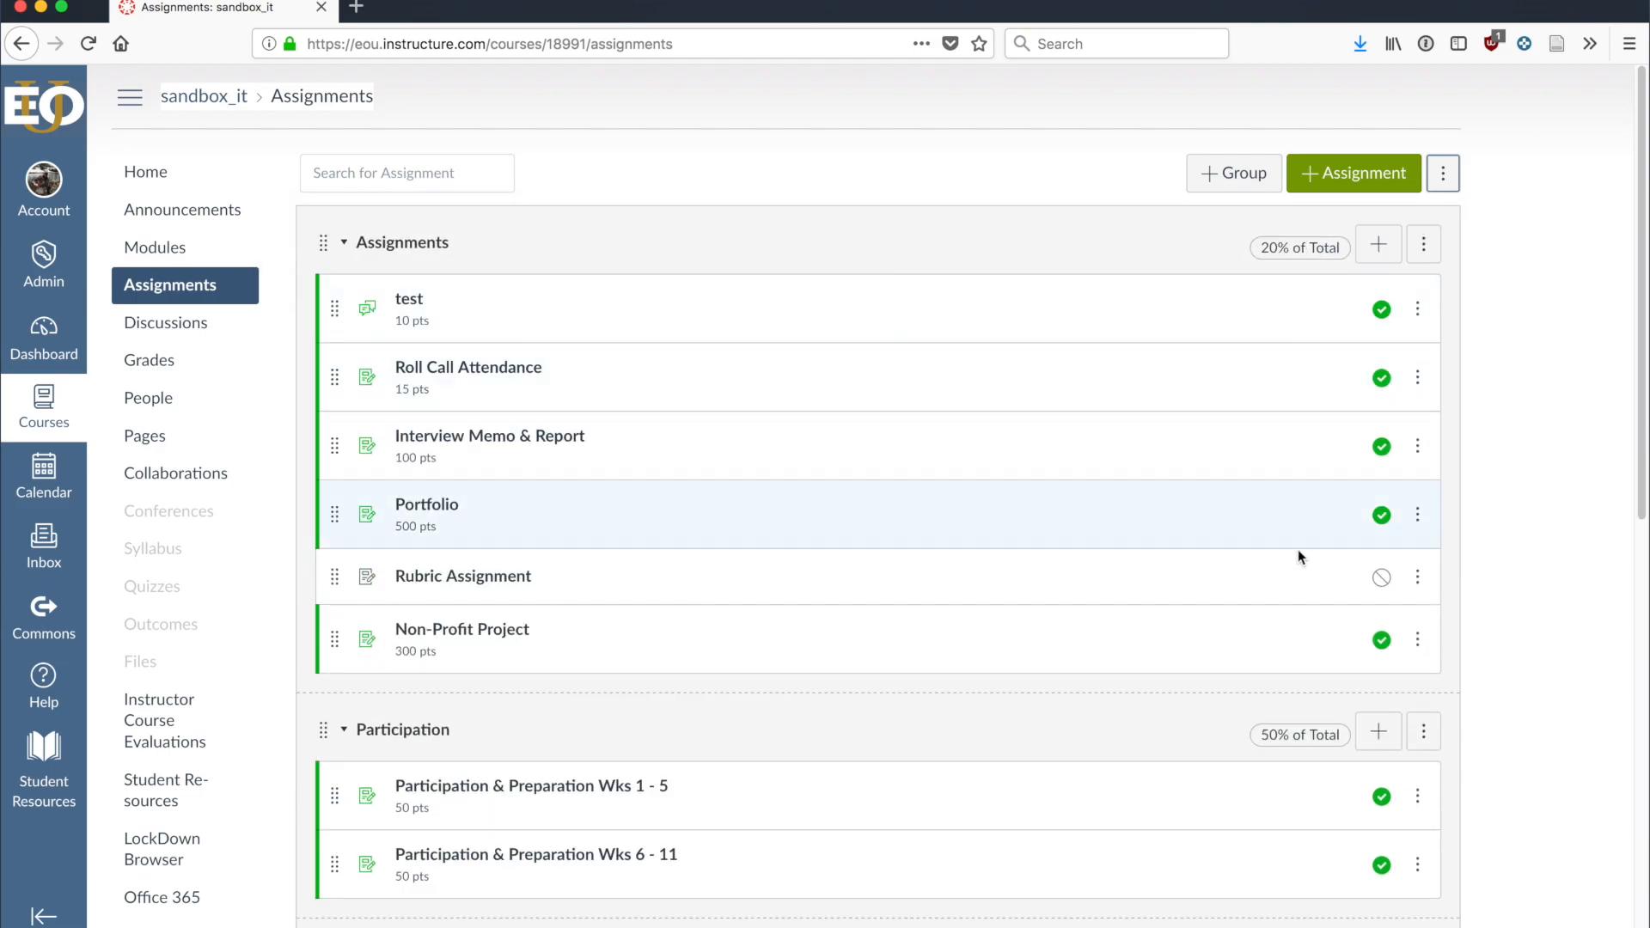
pyautogui.scroll(-4, 1299, 503)
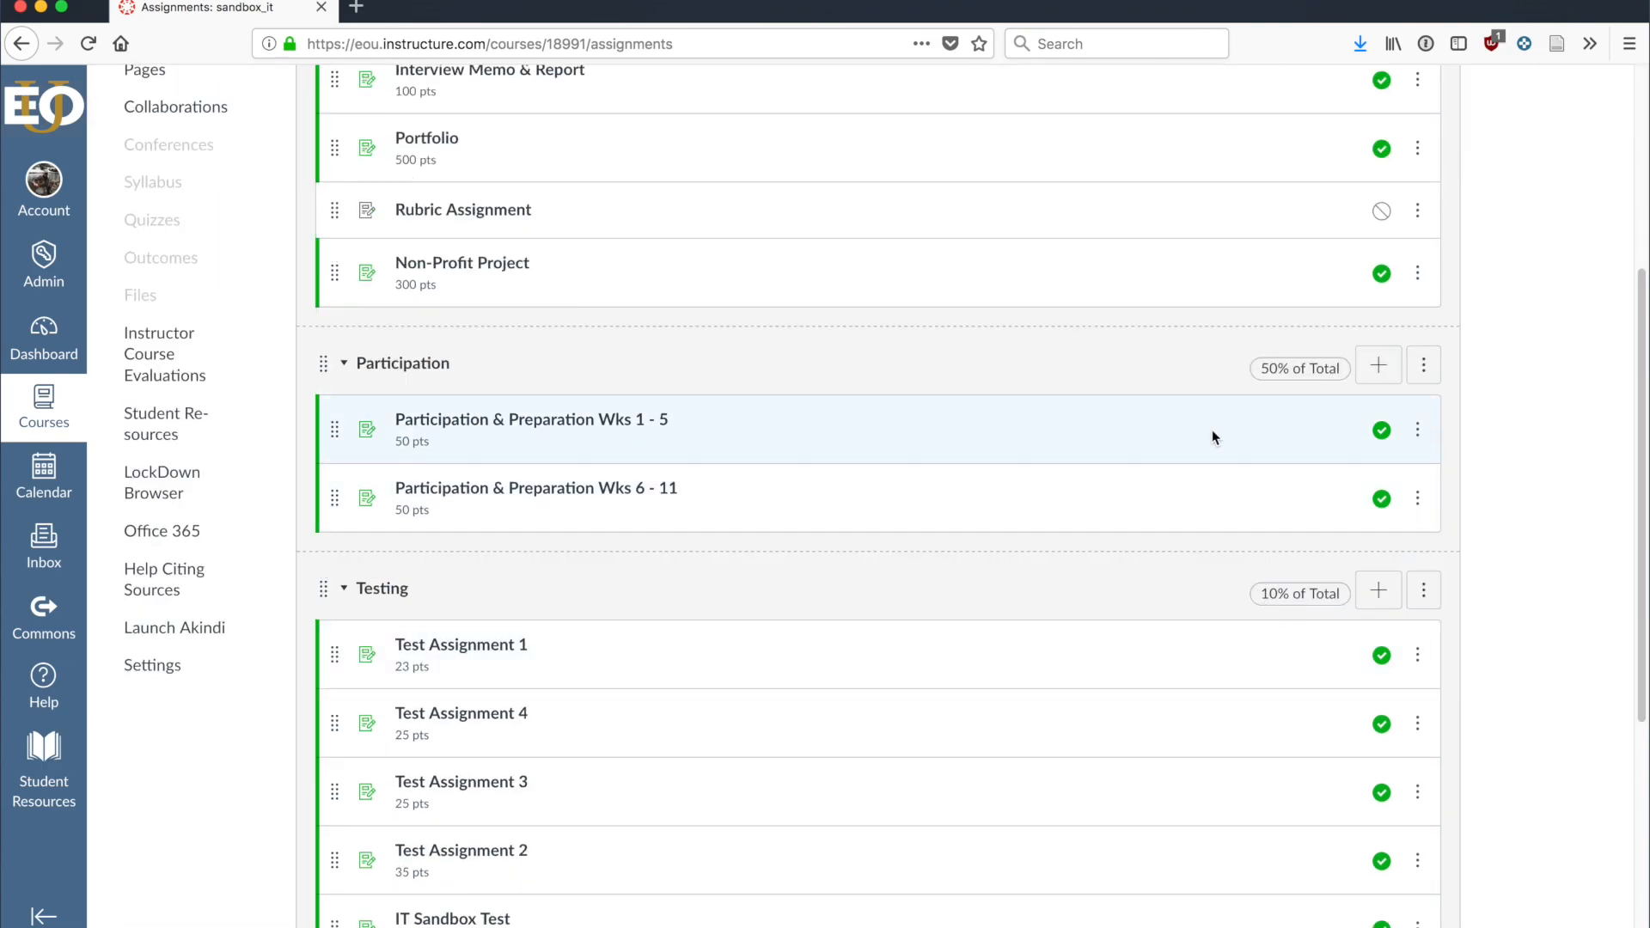
pyautogui.scroll(4, 1217, 431)
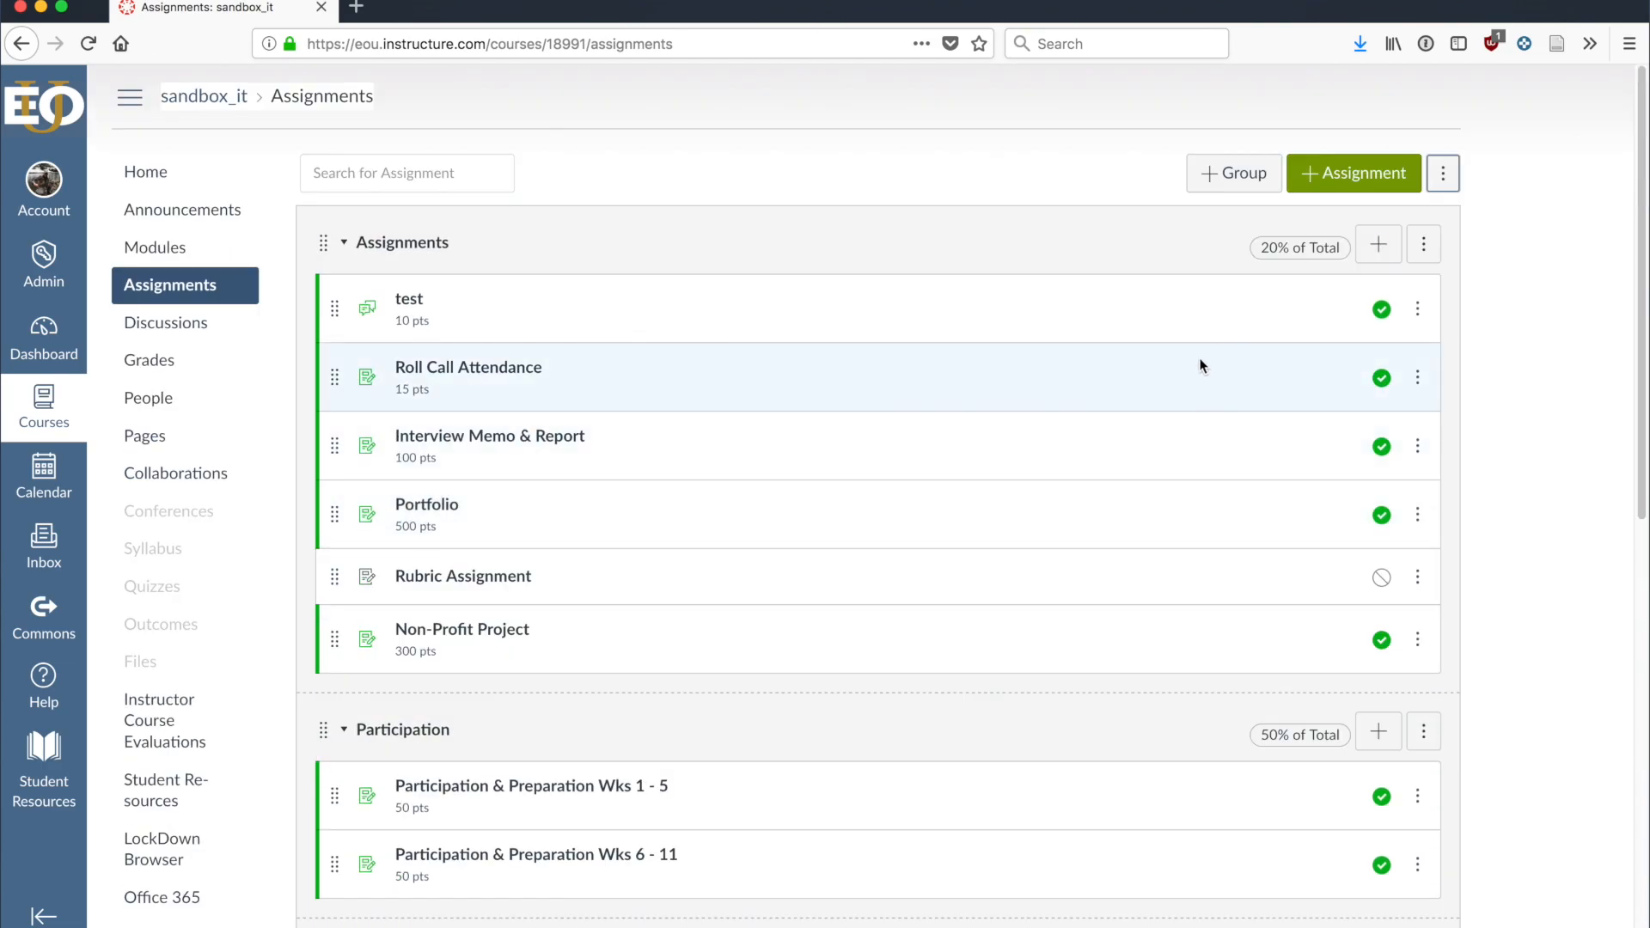
# - Create a new assignment and name it Paper
pyautogui.click(1334, 185)
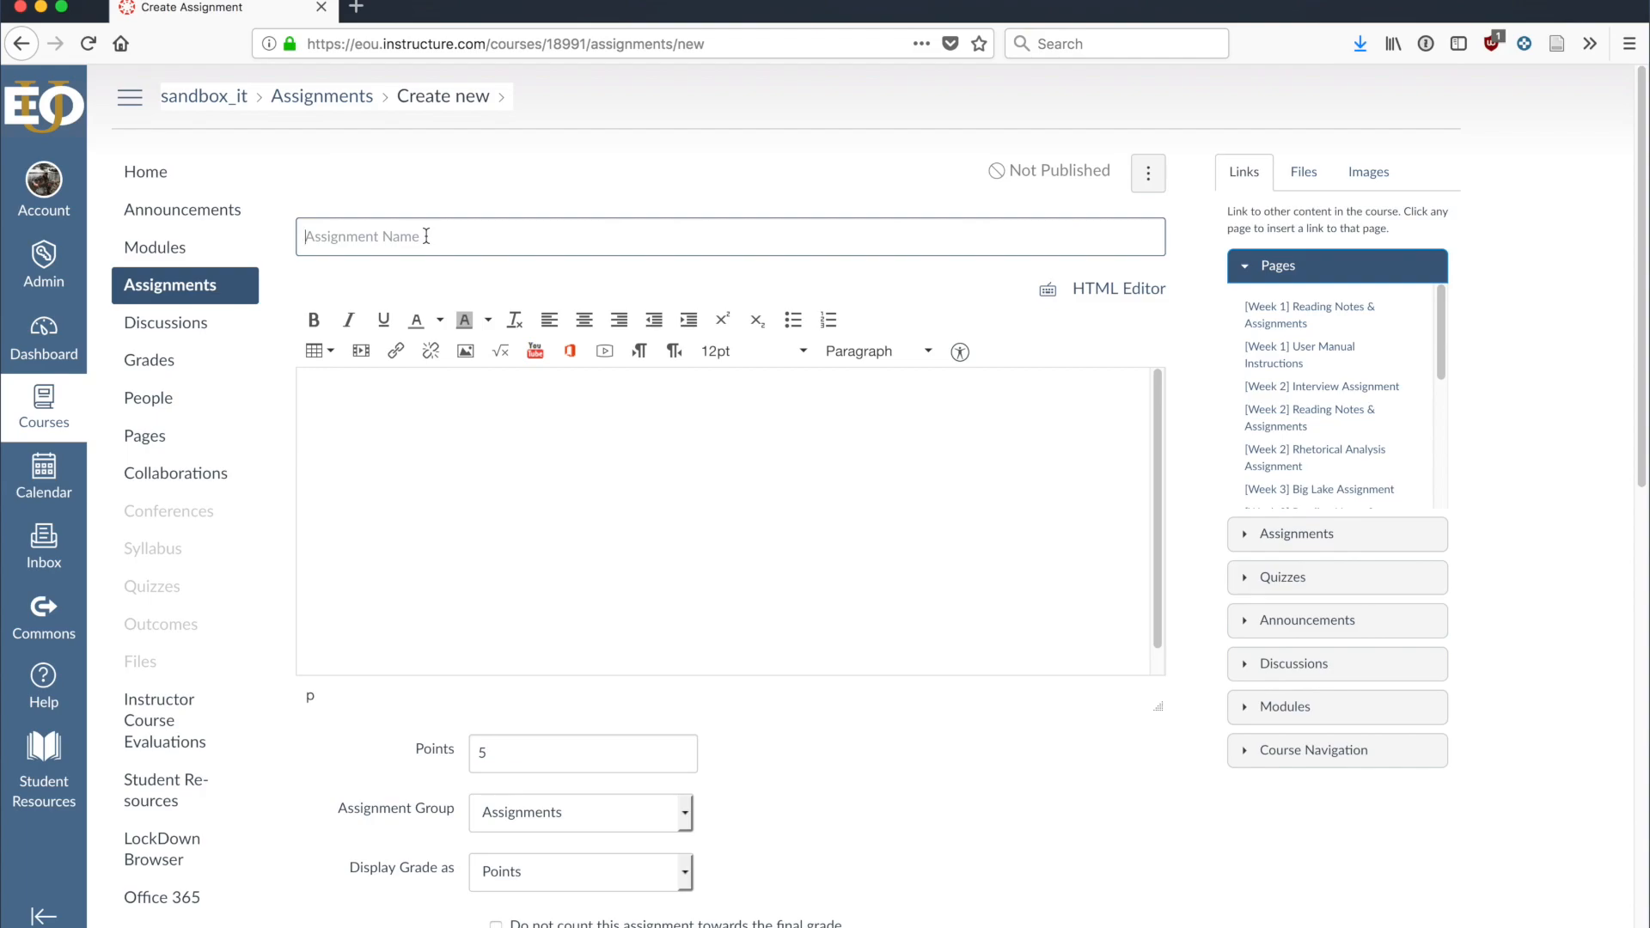
pyautogui.click(425, 236)
pyautogui.write('Paper')
# - Write "Please submit a doc or docx file." as the assignment's description
pyautogui.click(501, 455)
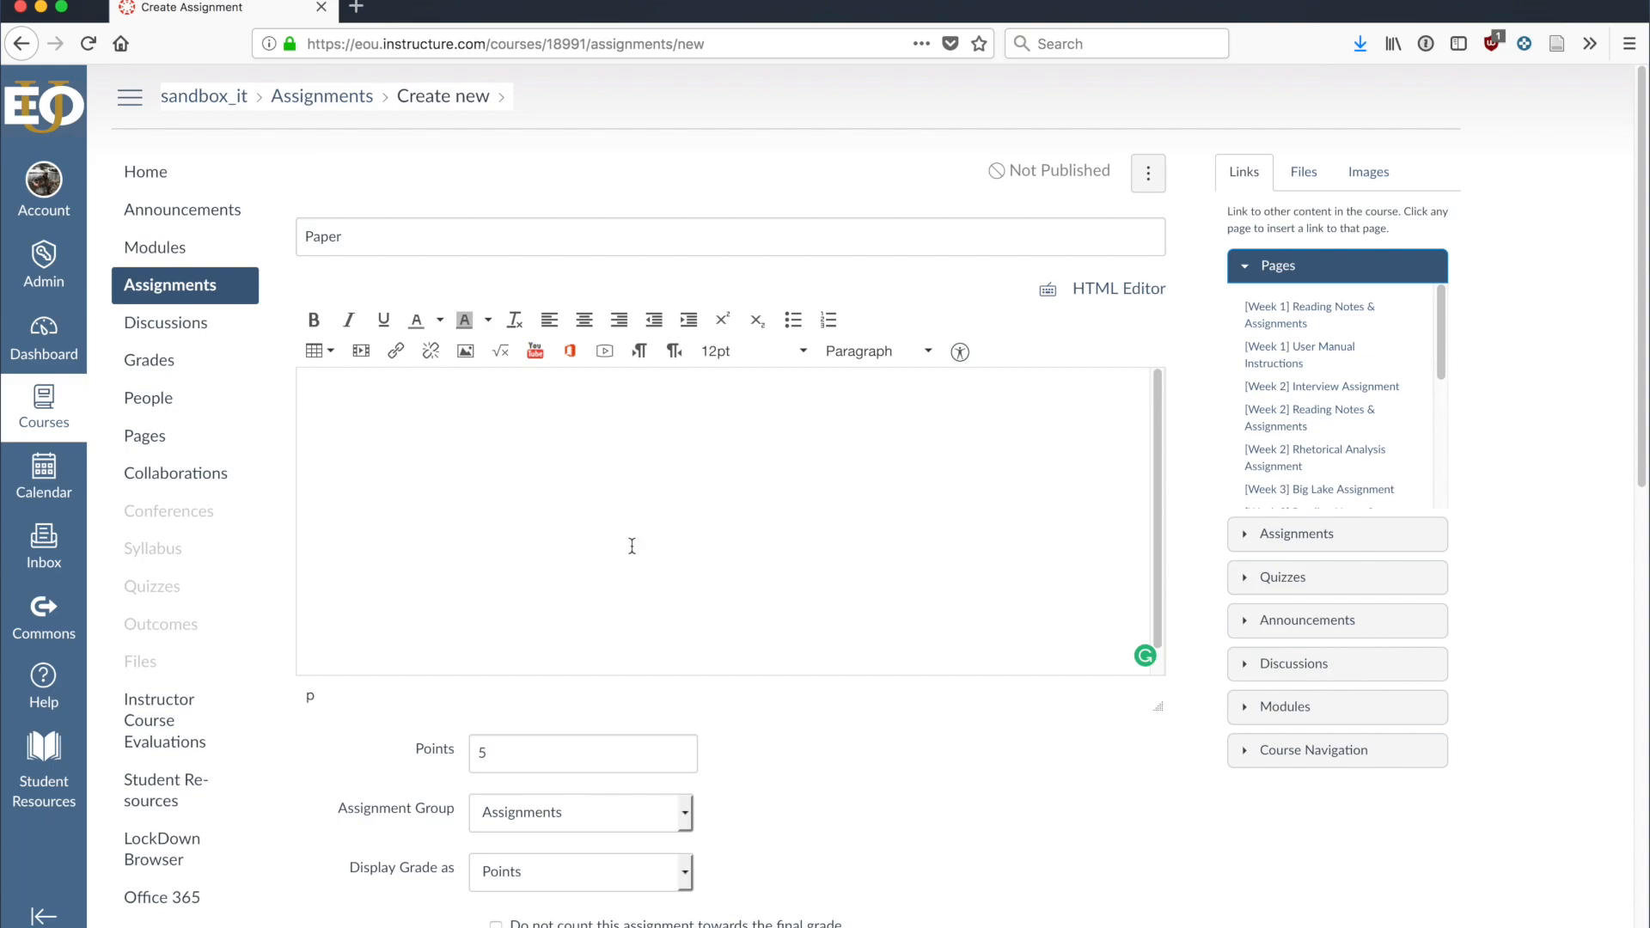
pyautogui.write('Please submit a doc or')
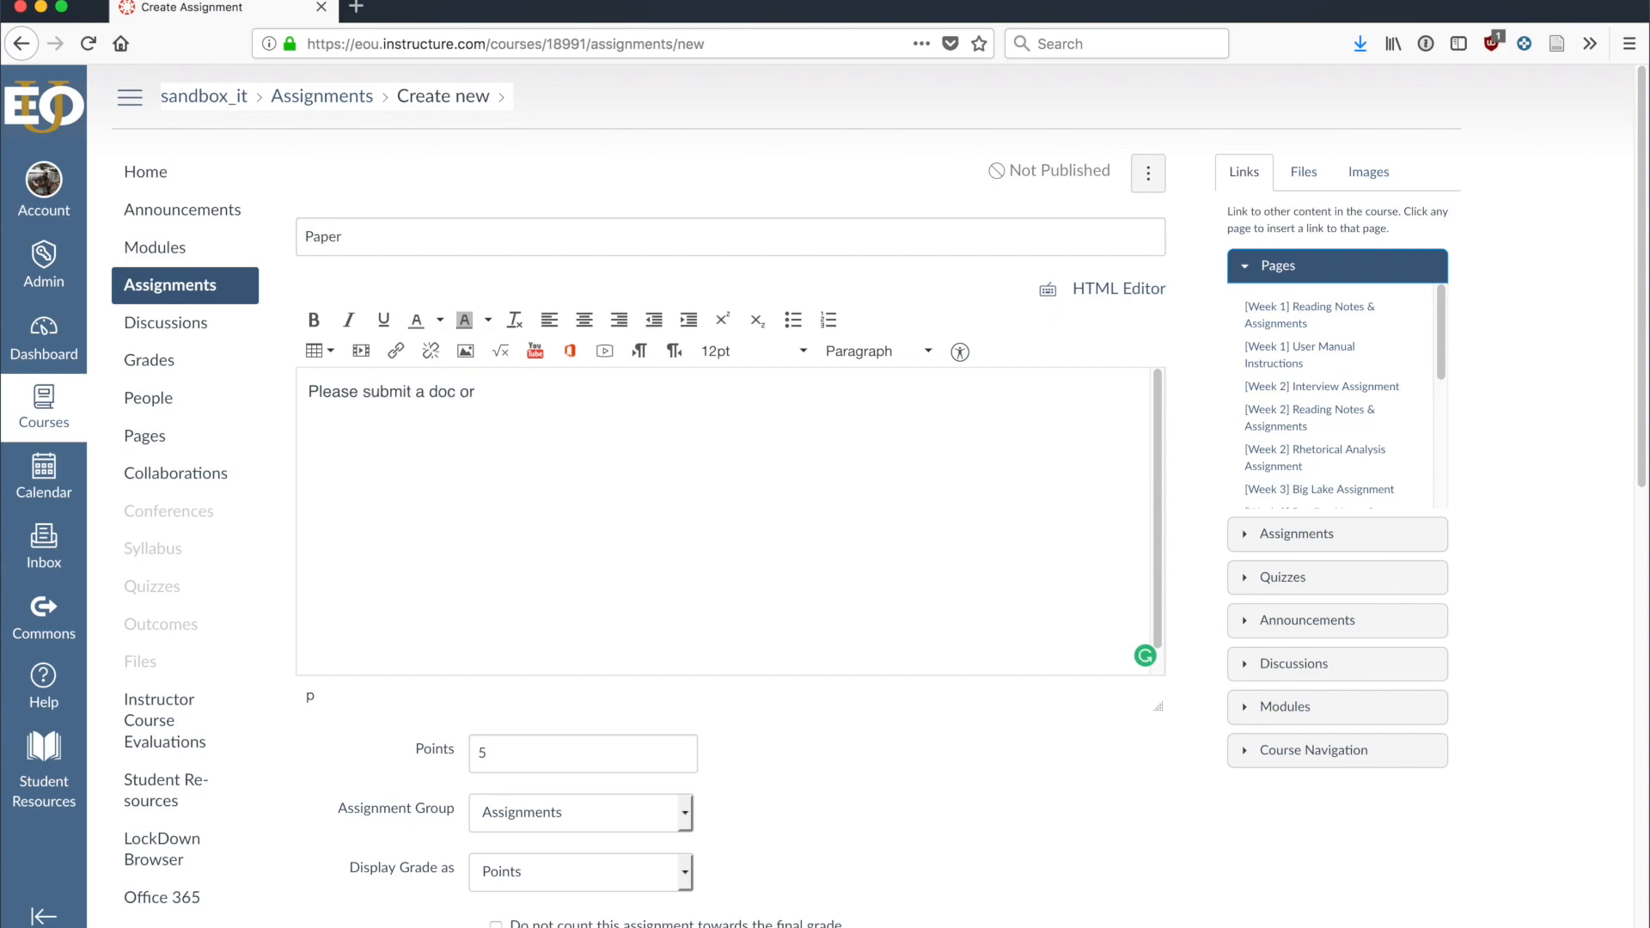
pyautogui.write(' docxfil')
pyautogui.press('BackSpace')
pyautogui.press('BackSpace')
pyautogui.press('BackSpace')
pyautogui.write('file.')
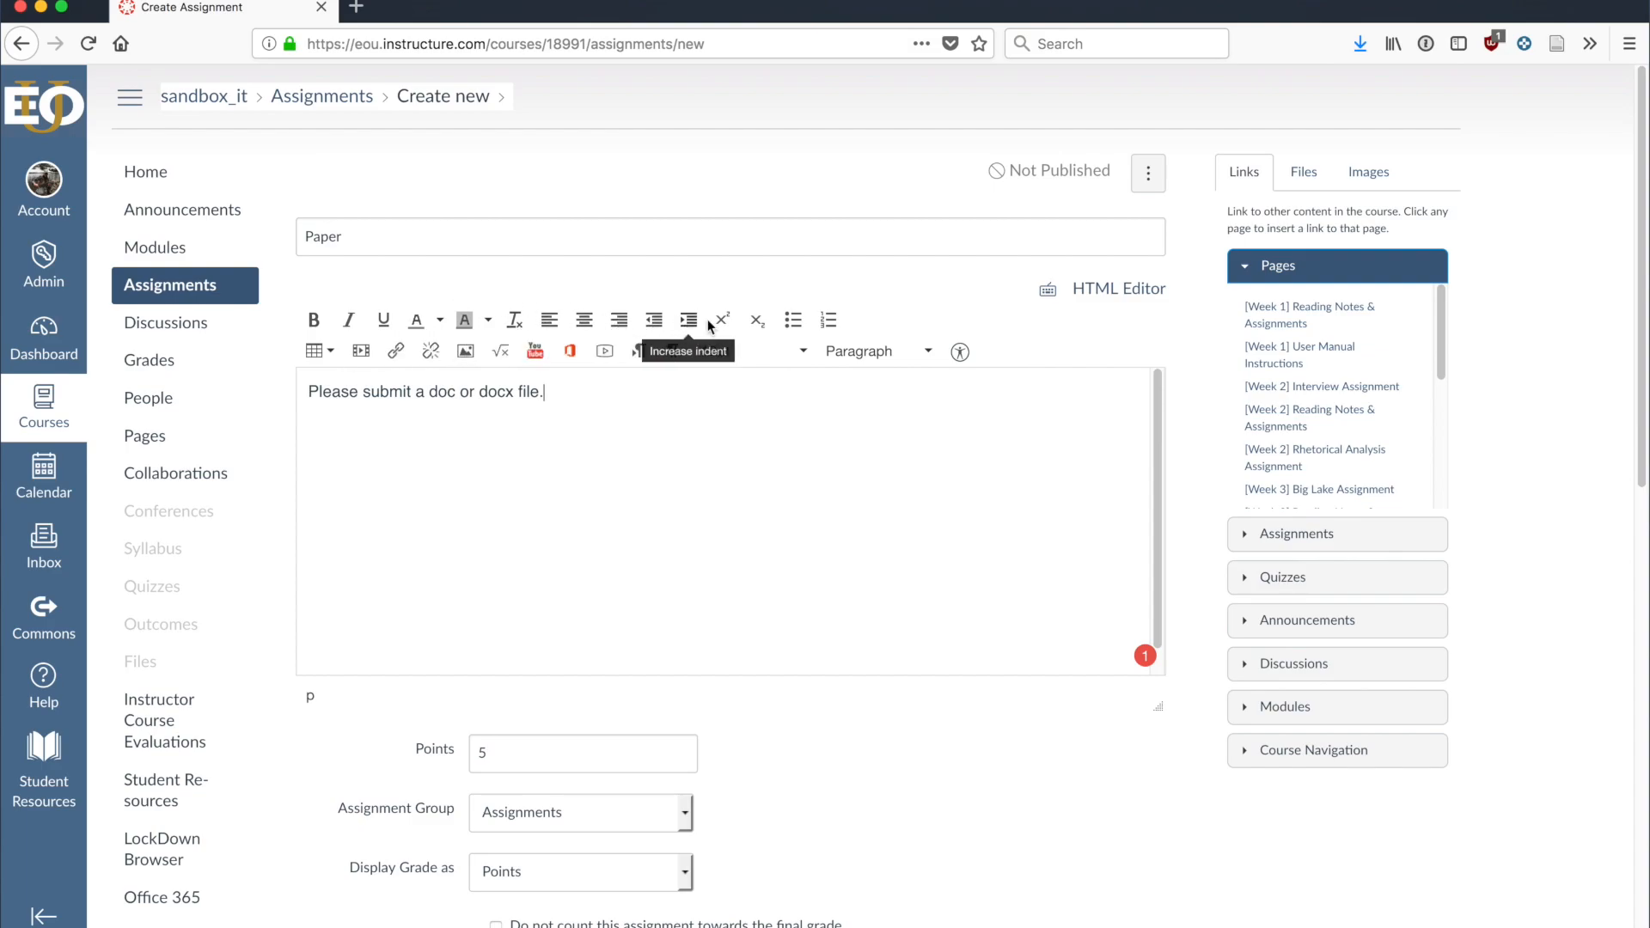
# - Set the Paper assignment's points to 0
pyautogui.scroll(-5, 854, 751)
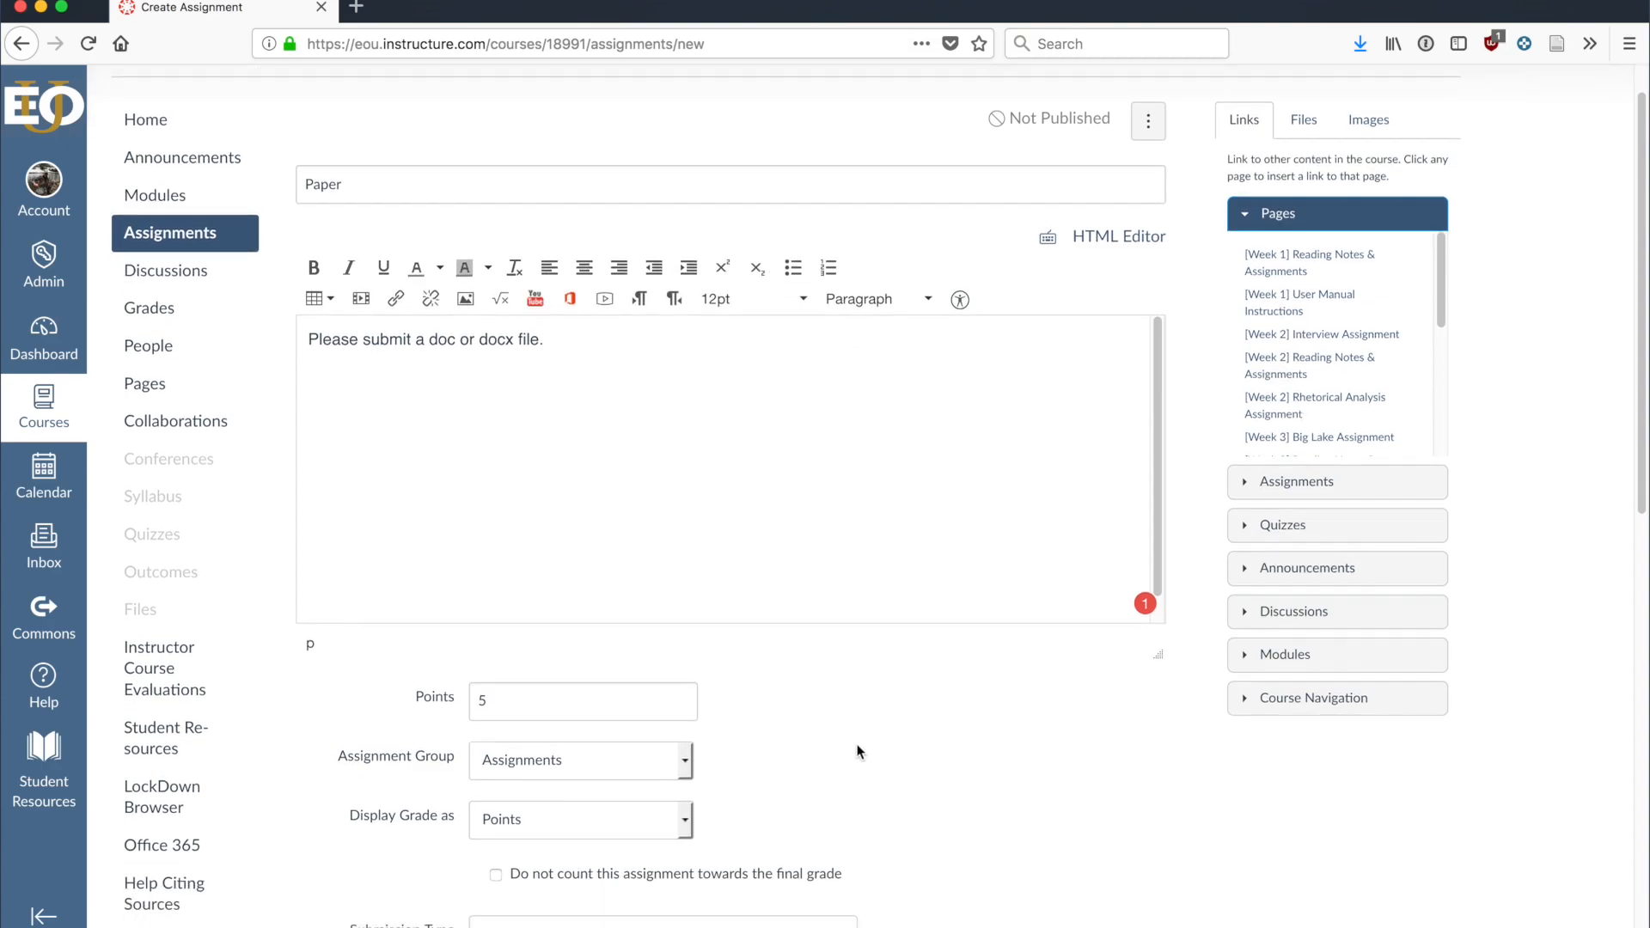
pyautogui.moveTo(516, 366); pyautogui.dragTo(451, 370)
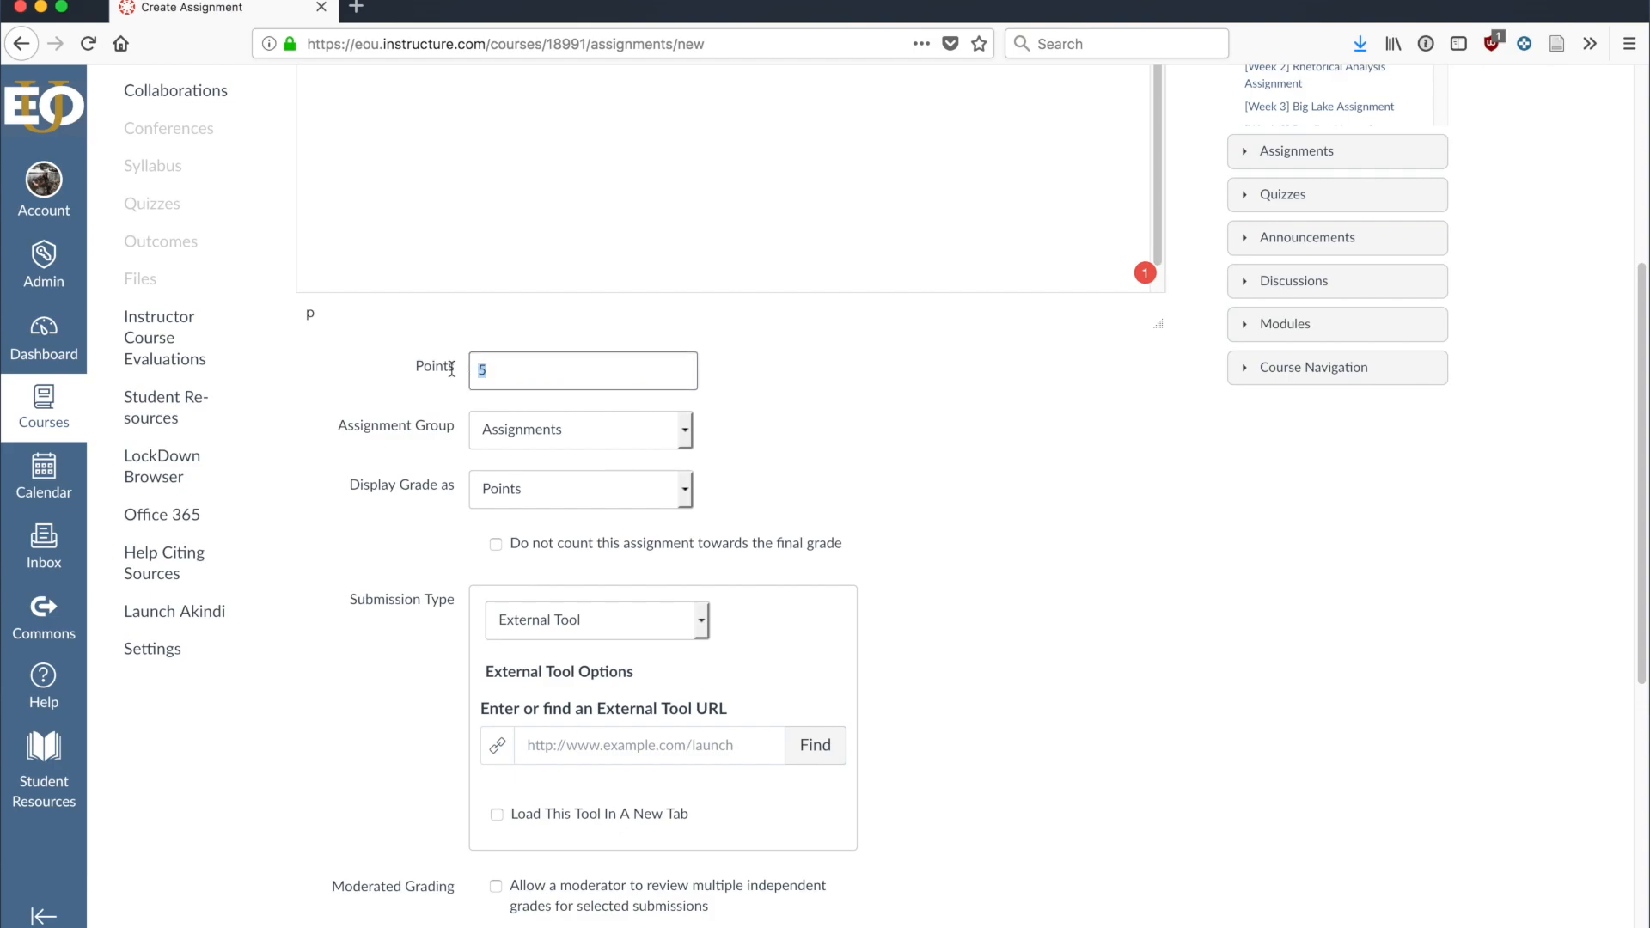
pyautogui.click(495, 368)
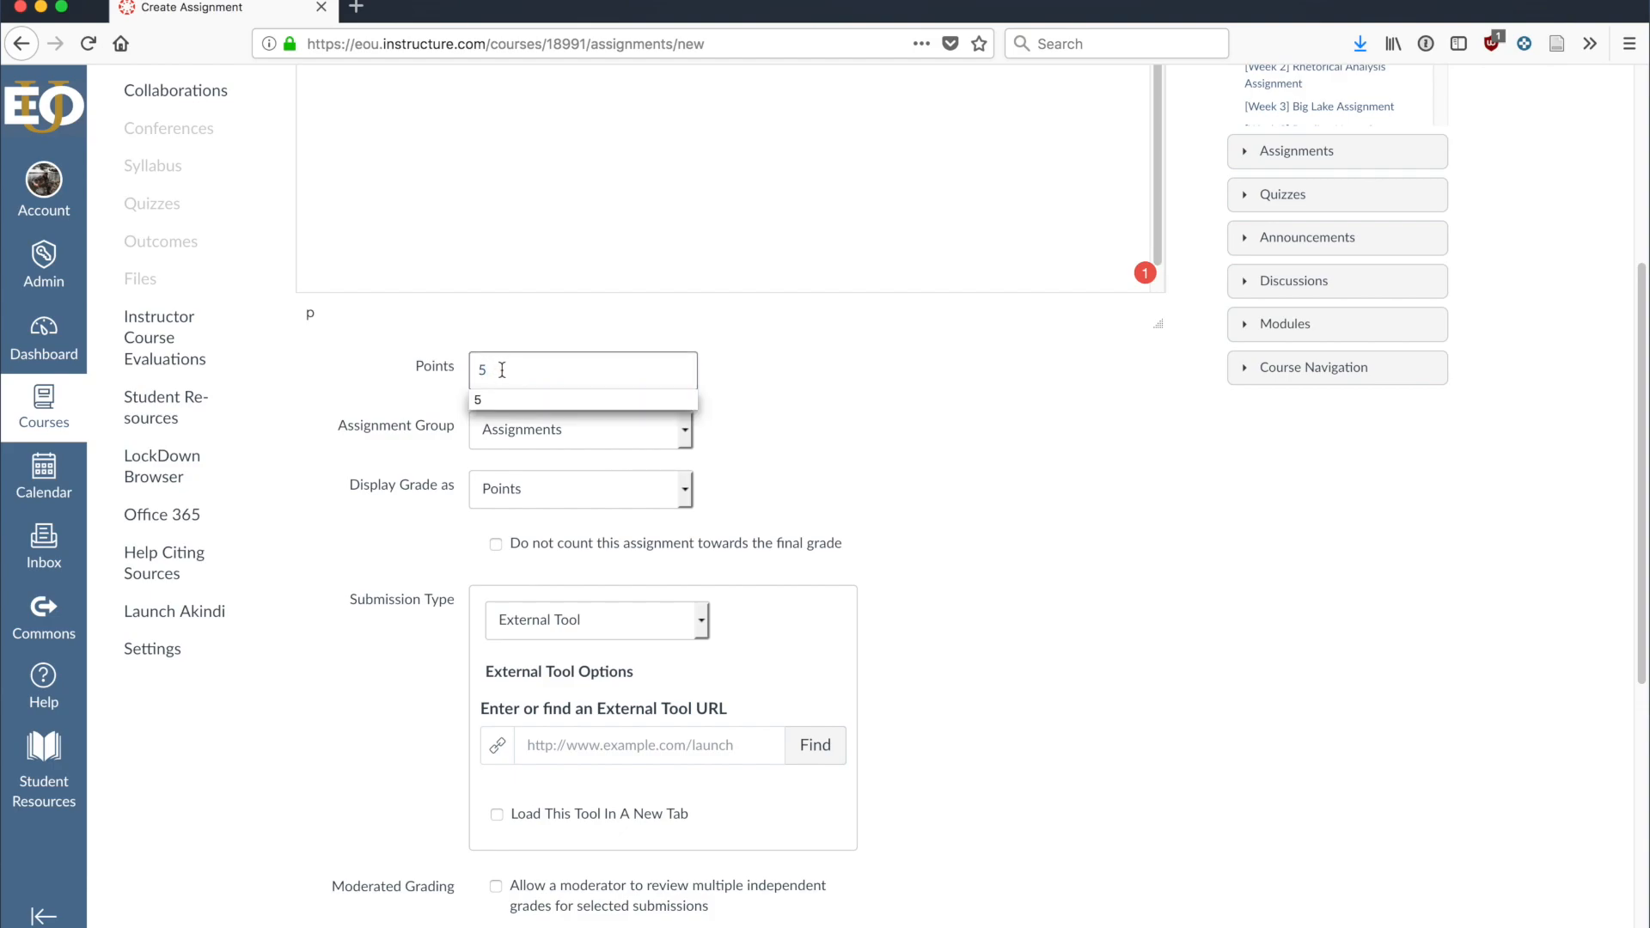
pyautogui.press('BackSpace')
pyautogui.write('0')
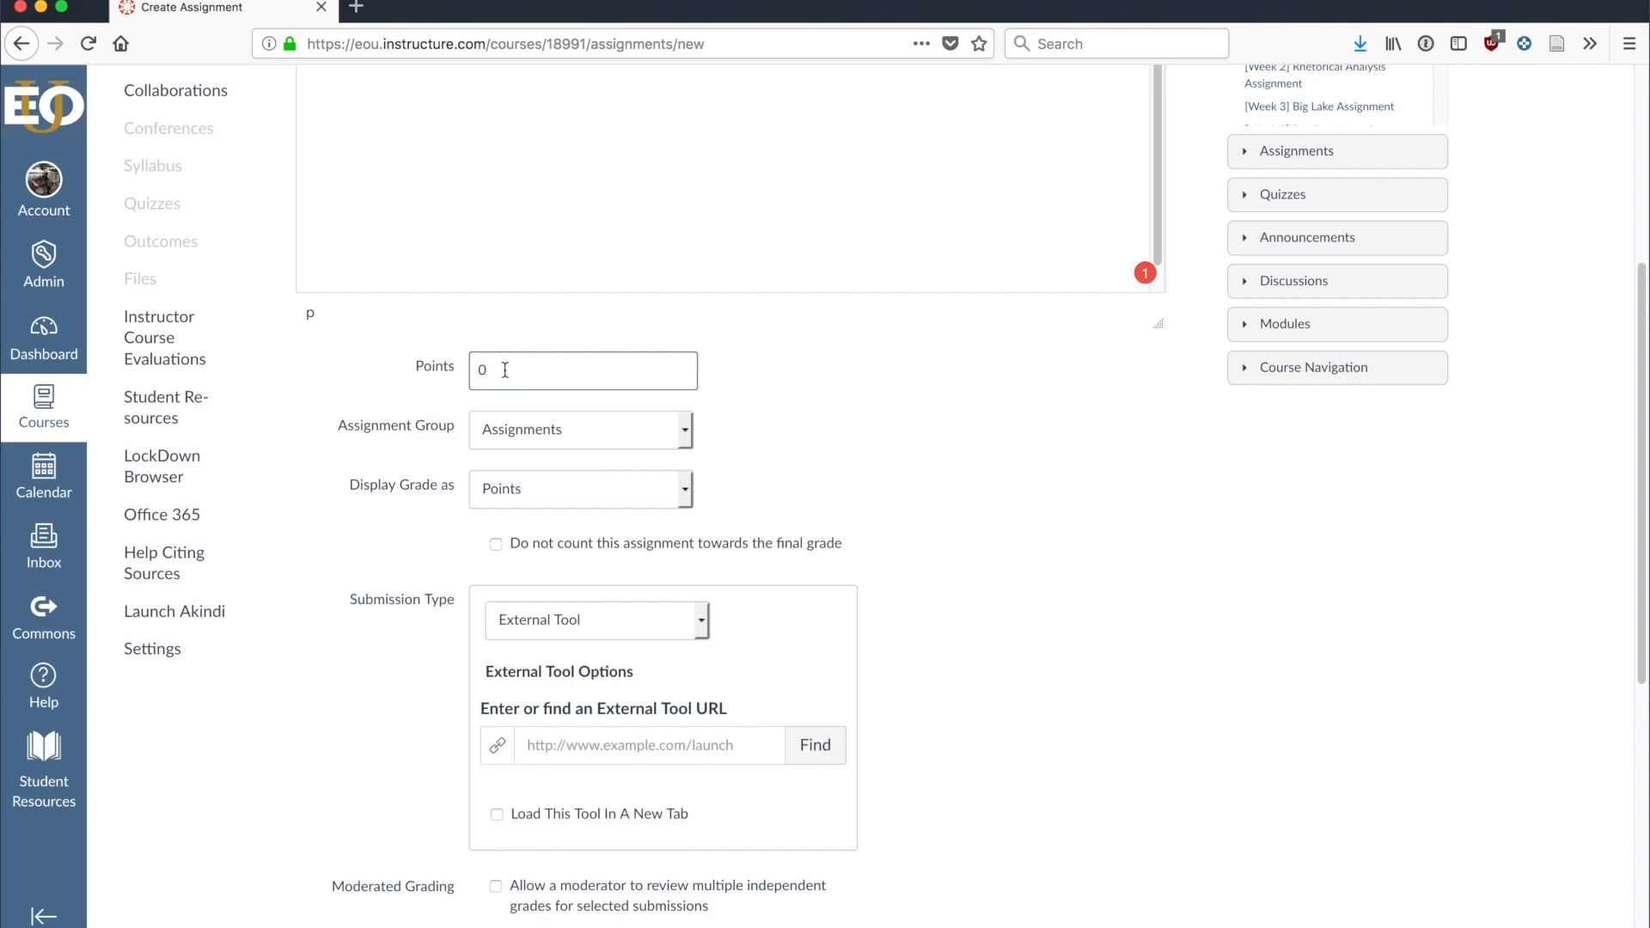
# - Change the Paper assignment's points to 10
pyautogui.moveTo(506, 371); pyautogui.dragTo(476, 368)
pyautogui.write('10')
pyautogui.click(375, 429)
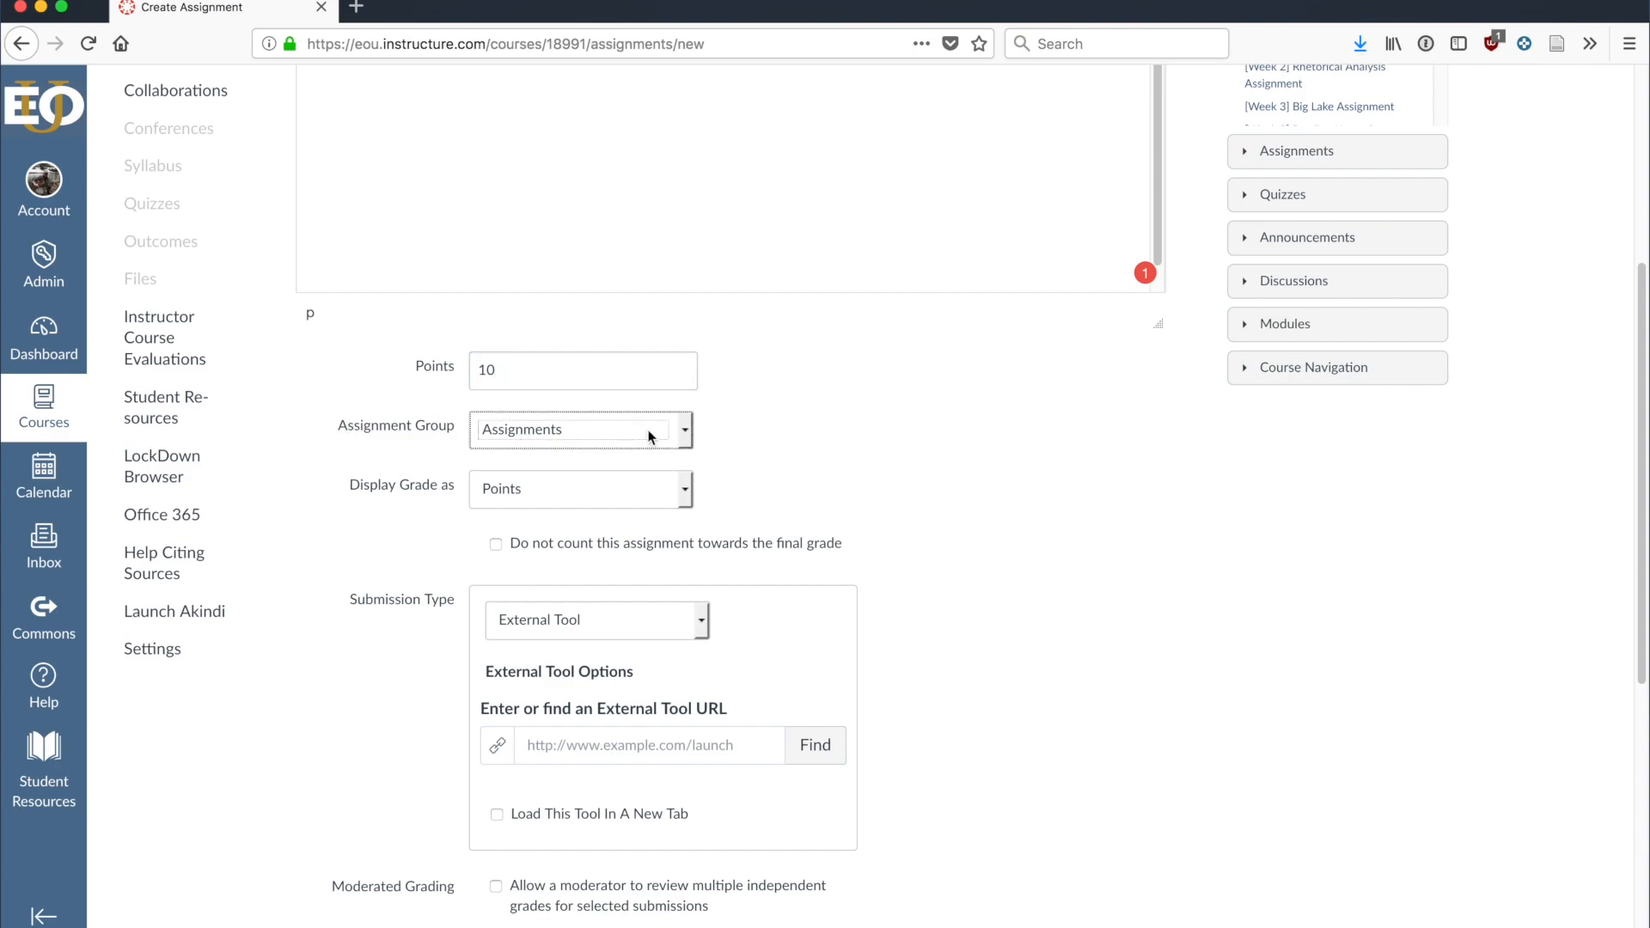
# - Check the available assignment groups and grade display options, keeping the Paper assignment on Assignments and Points
pyautogui.click(684, 432)
pyautogui.click(684, 434)
pyautogui.click(684, 434)
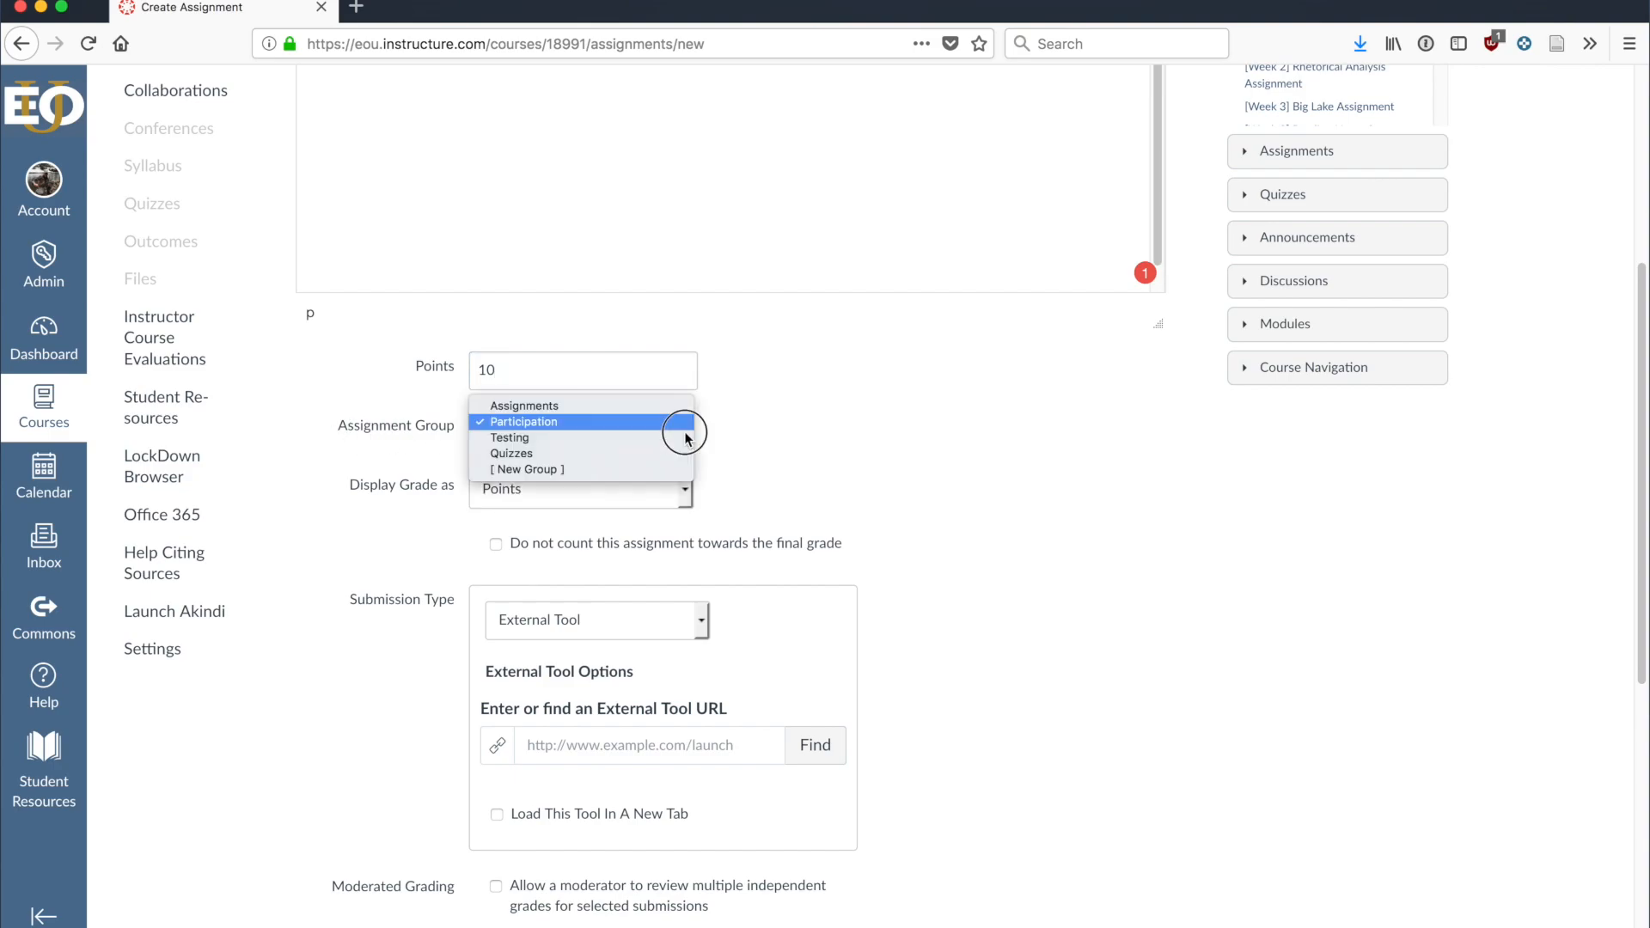
pyautogui.click(628, 408)
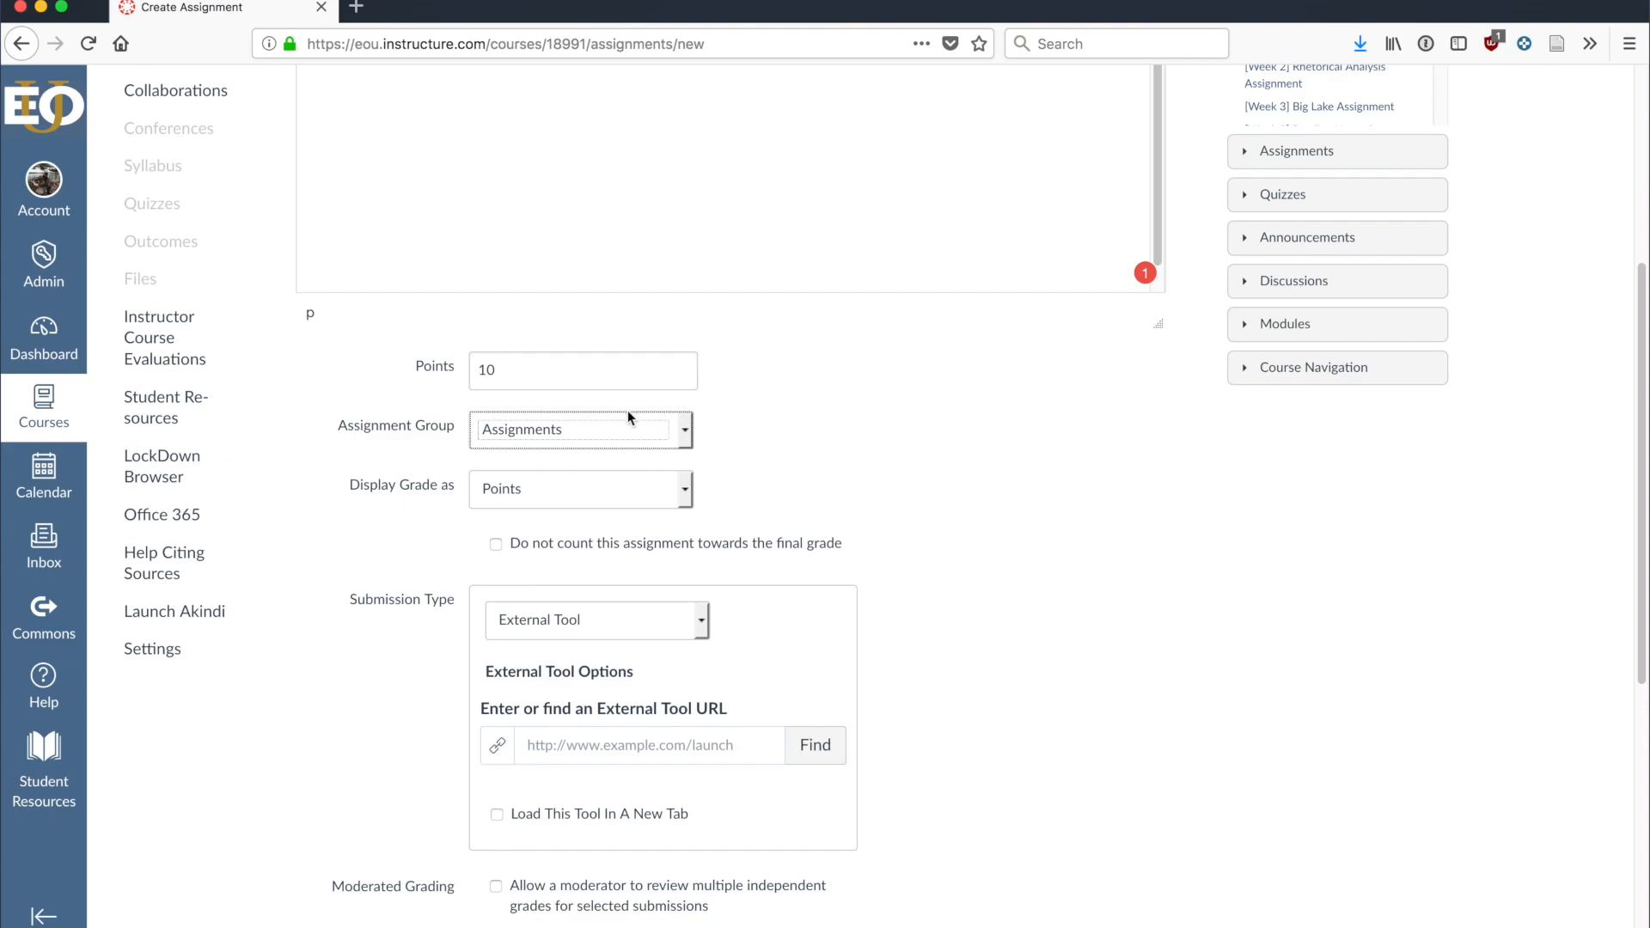
pyautogui.click(686, 437)
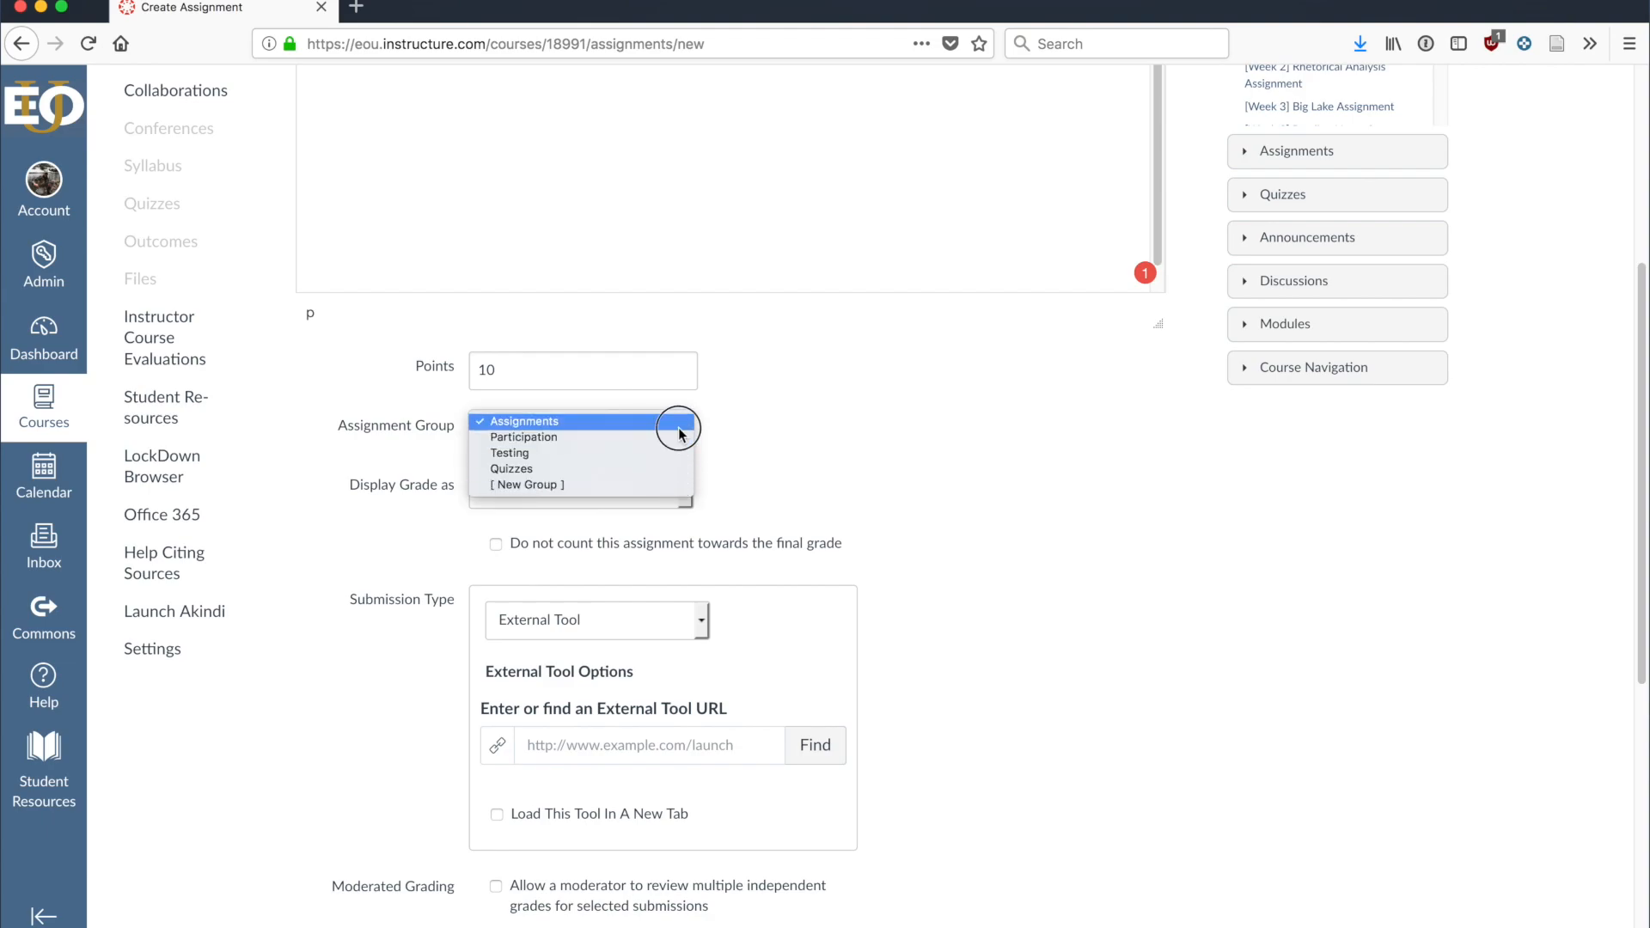
pyautogui.click(679, 425)
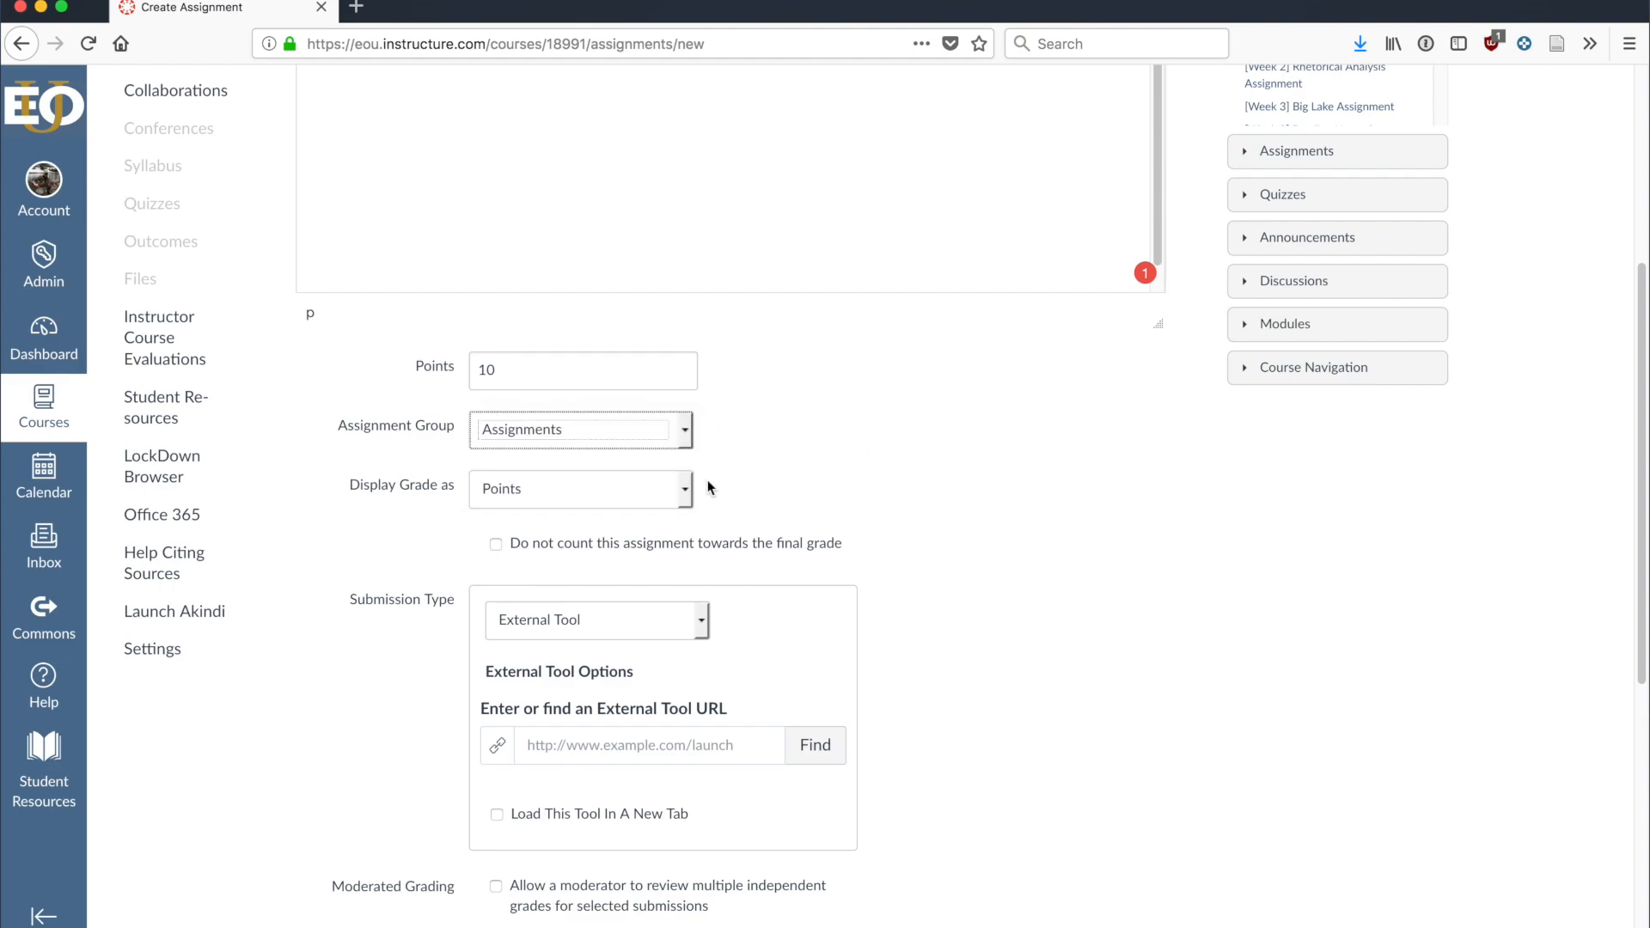
pyautogui.click(685, 488)
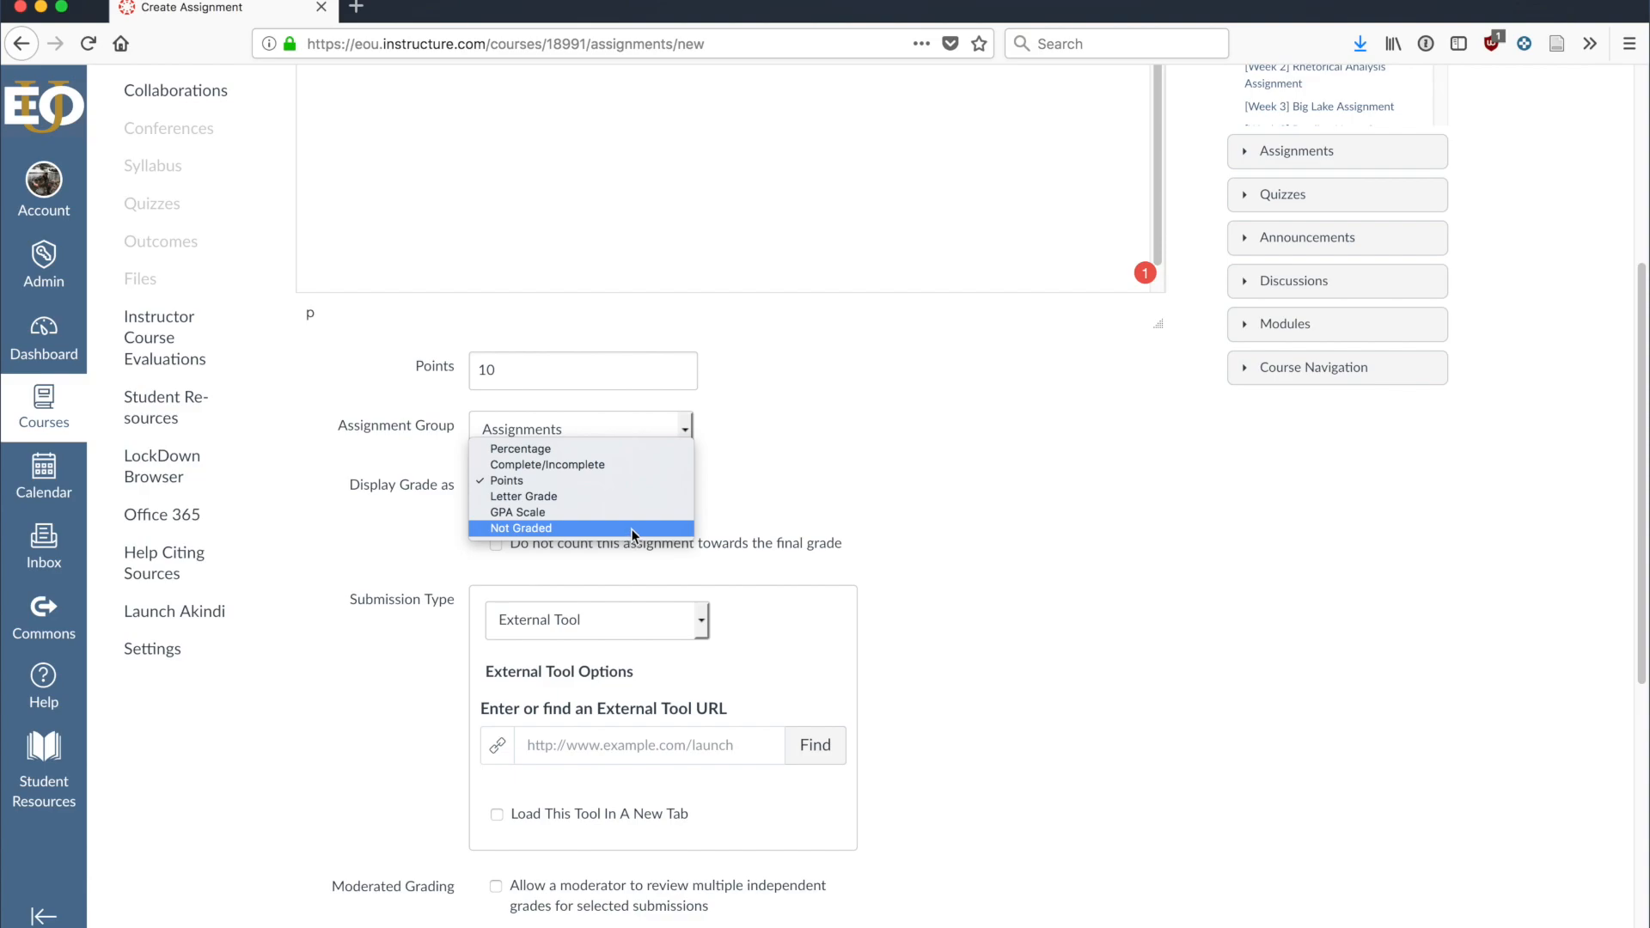
pyautogui.click(914, 482)
# - Try the Online, On Paper and No Submission choices in turn as the assignment's submission type
pyautogui.scroll(-2, 908, 492)
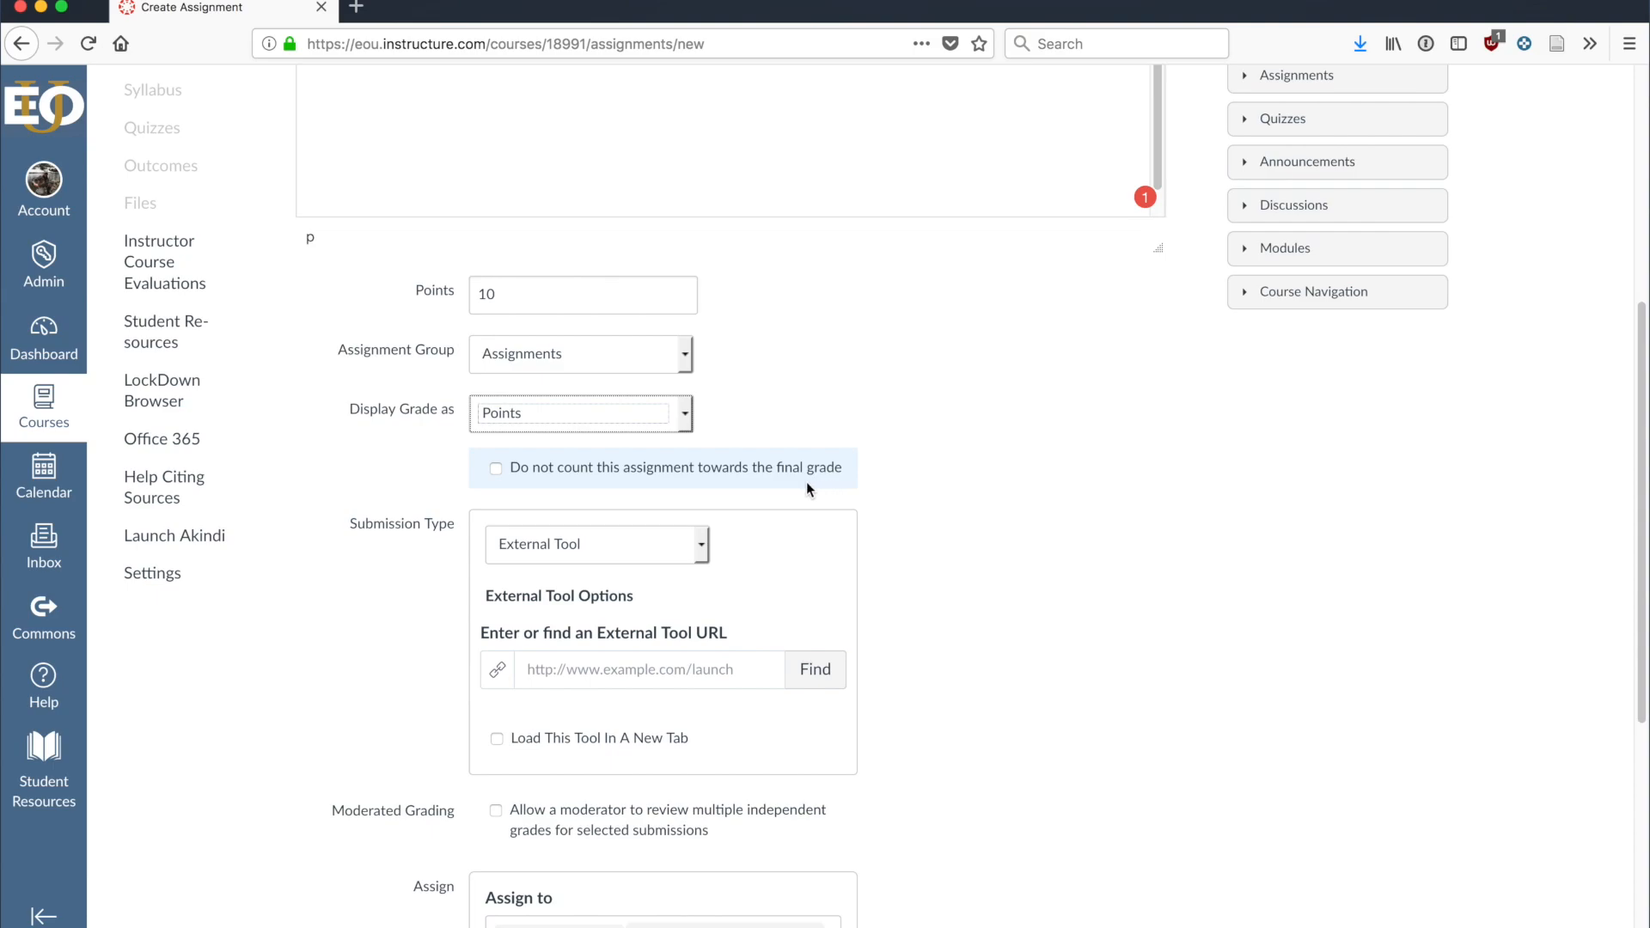
pyautogui.scroll(-3, 1031, 520)
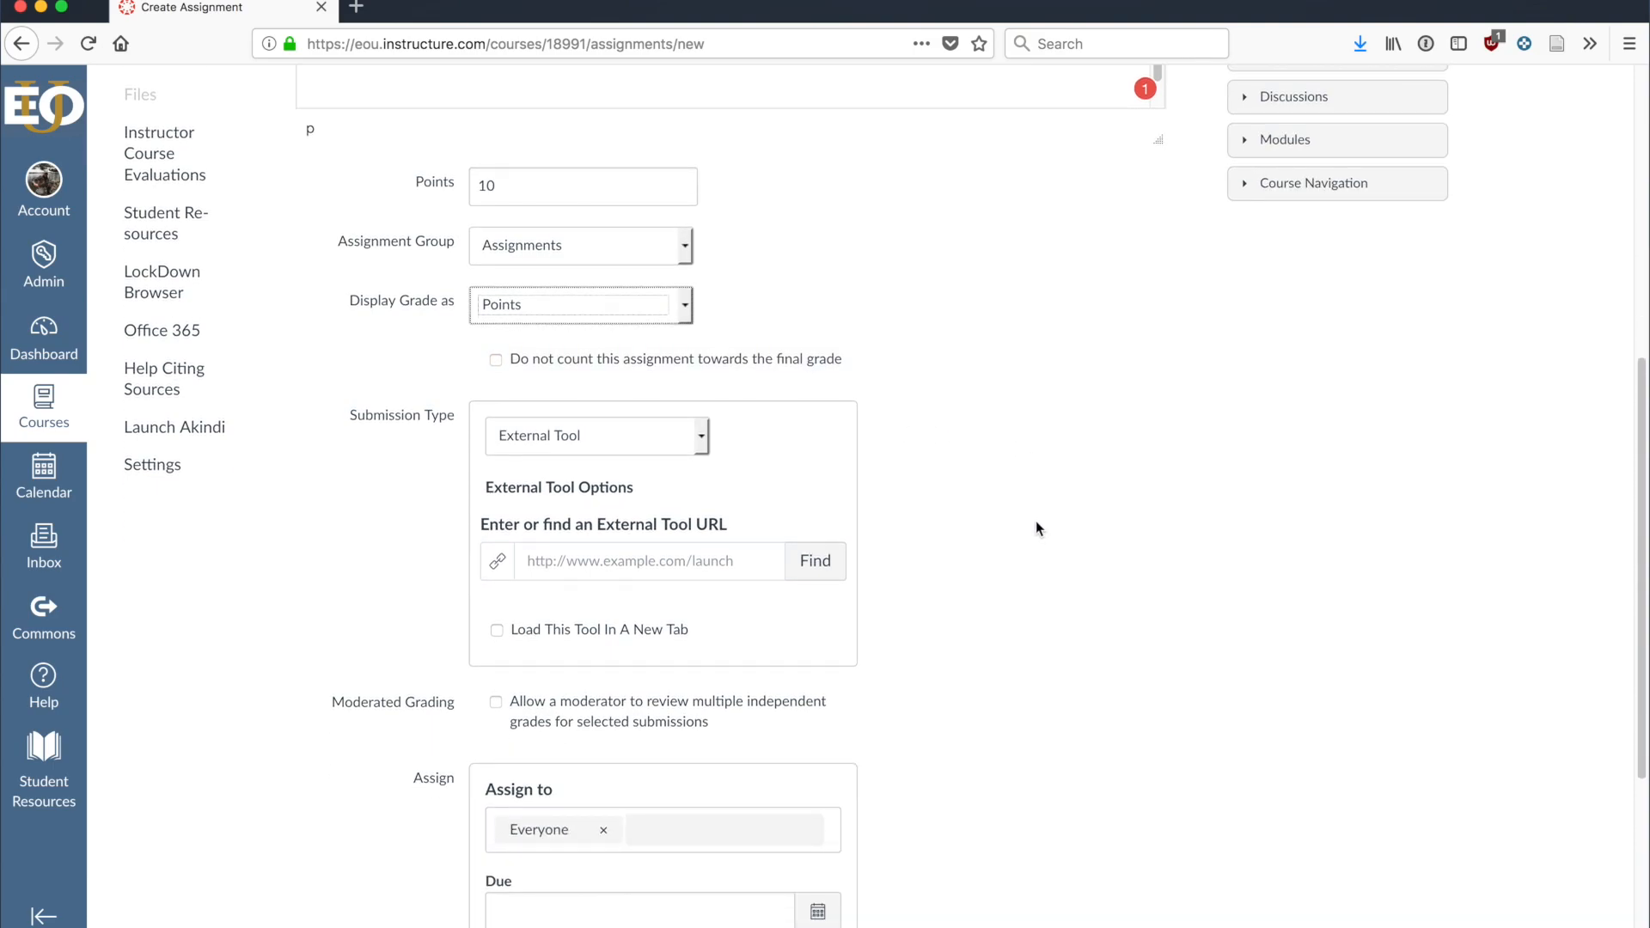
pyautogui.click(700, 441)
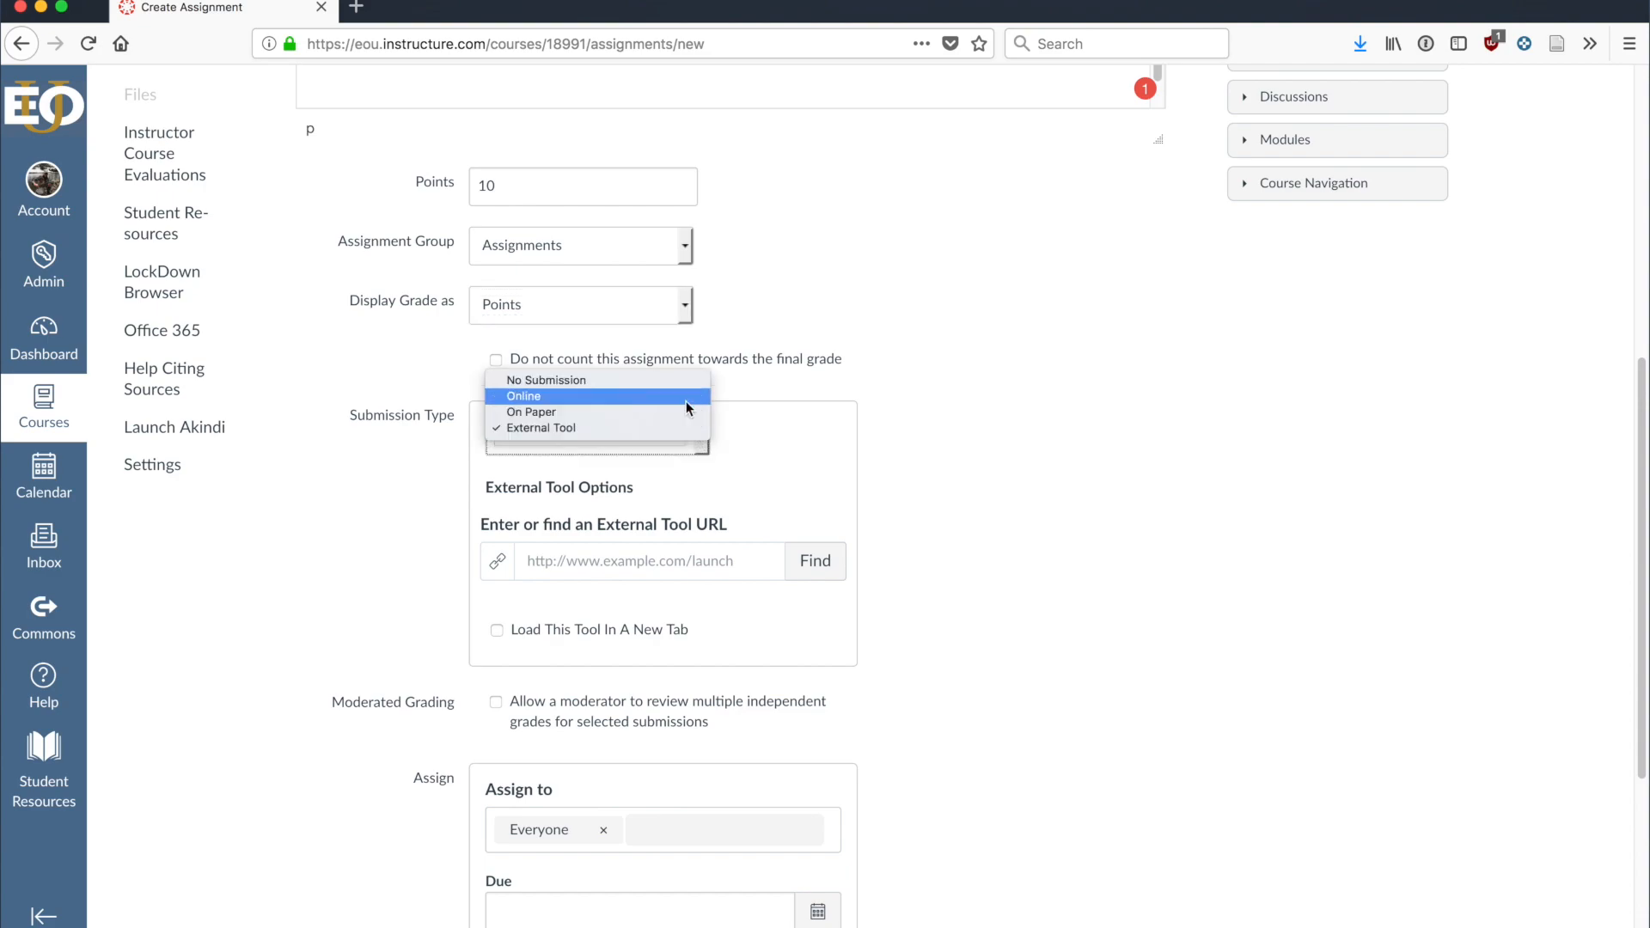
pyautogui.click(686, 401)
pyautogui.click(706, 443)
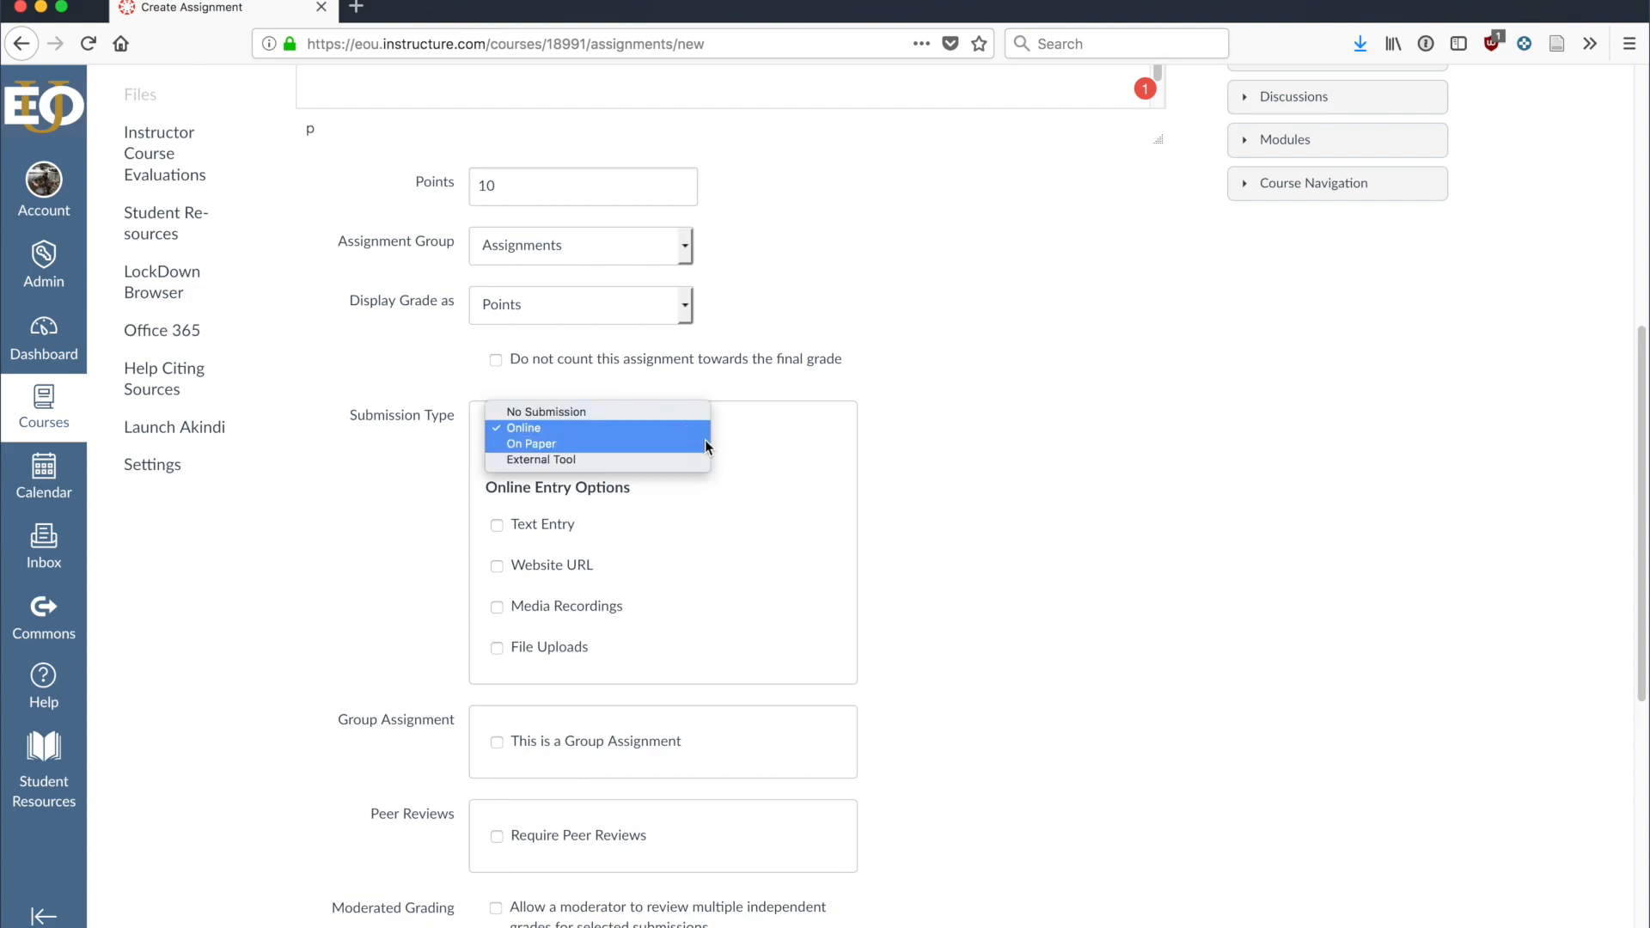
pyautogui.click(697, 449)
pyautogui.click(696, 439)
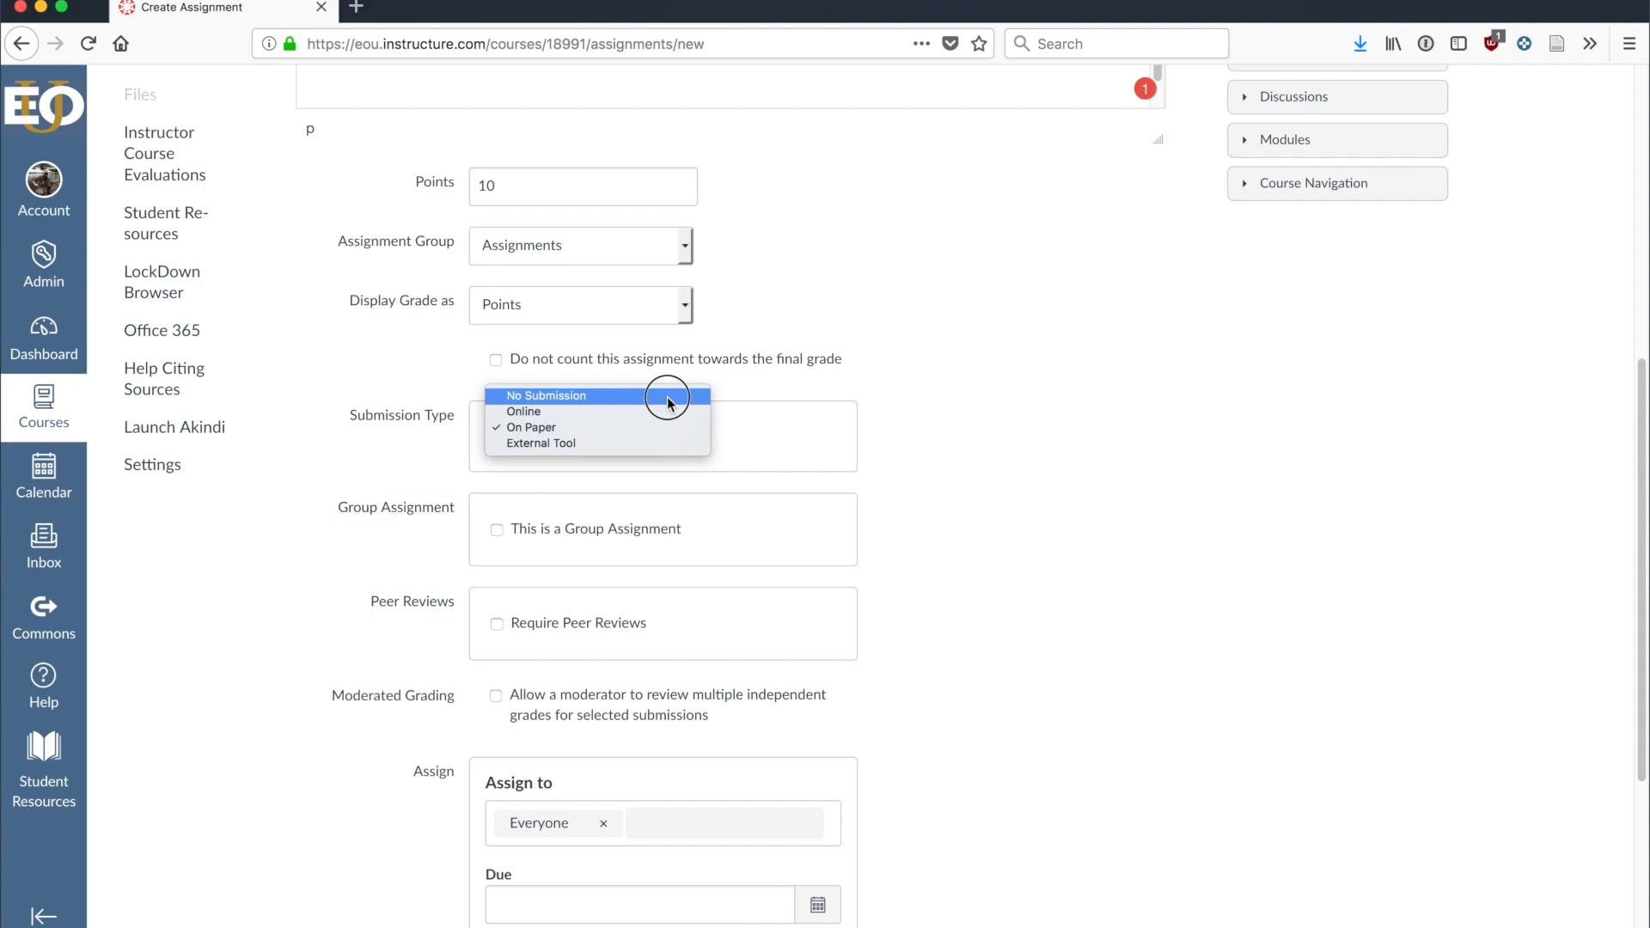
pyautogui.click(668, 397)
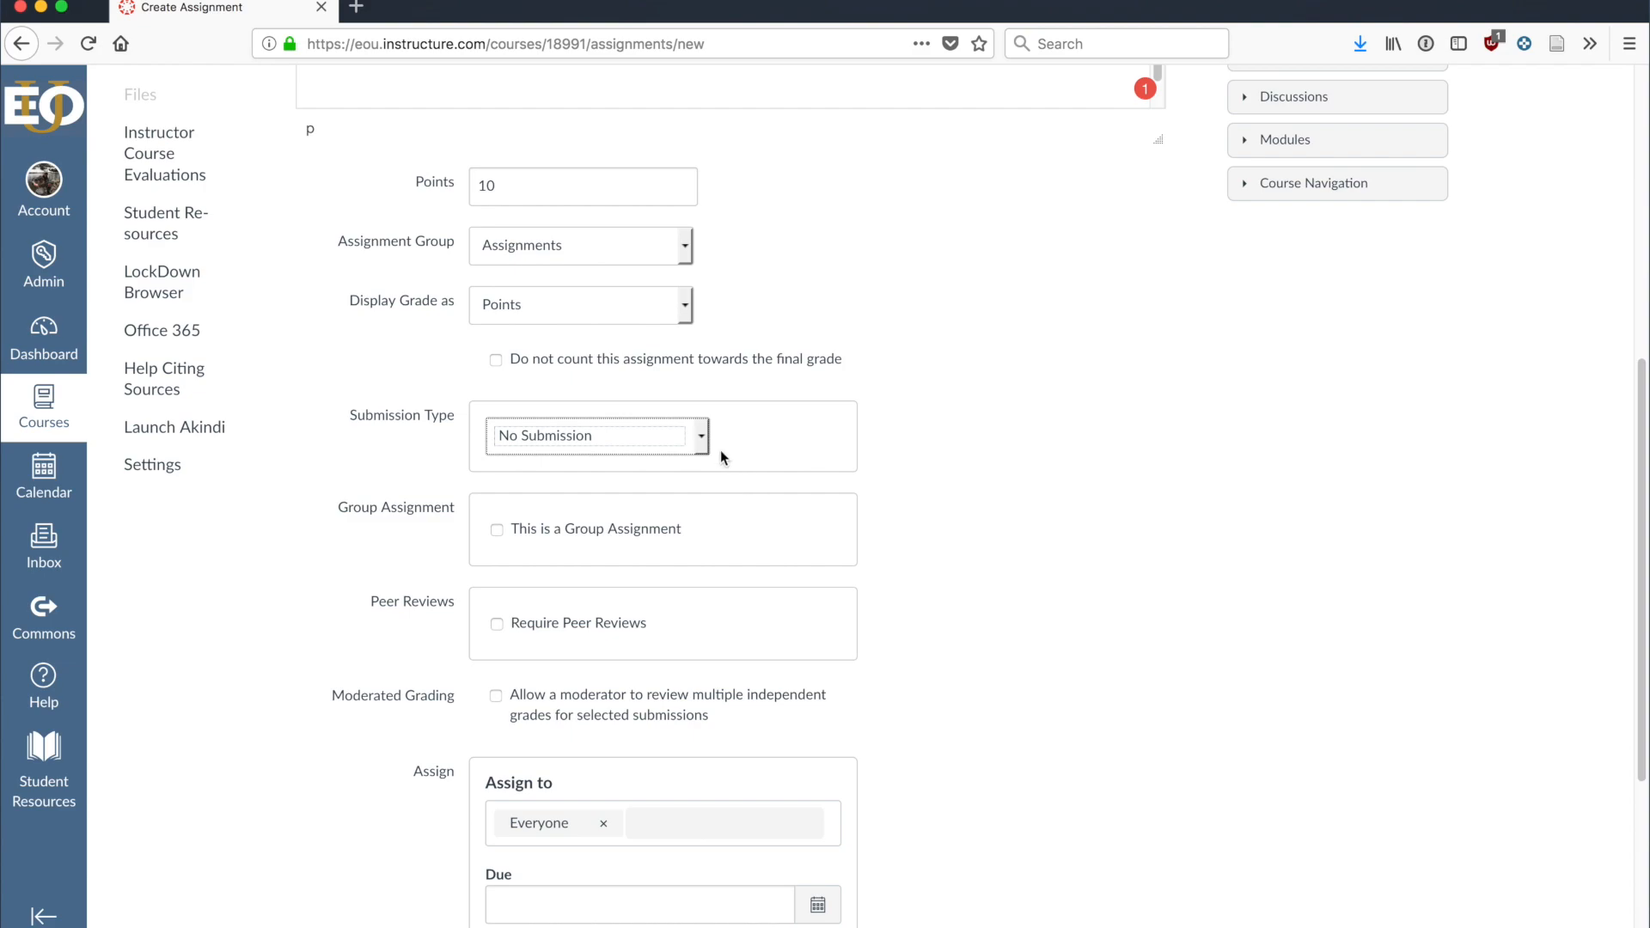
# - Set the submission type to Online and accept file uploads as the entry option
pyautogui.click(703, 431)
pyautogui.click(697, 442)
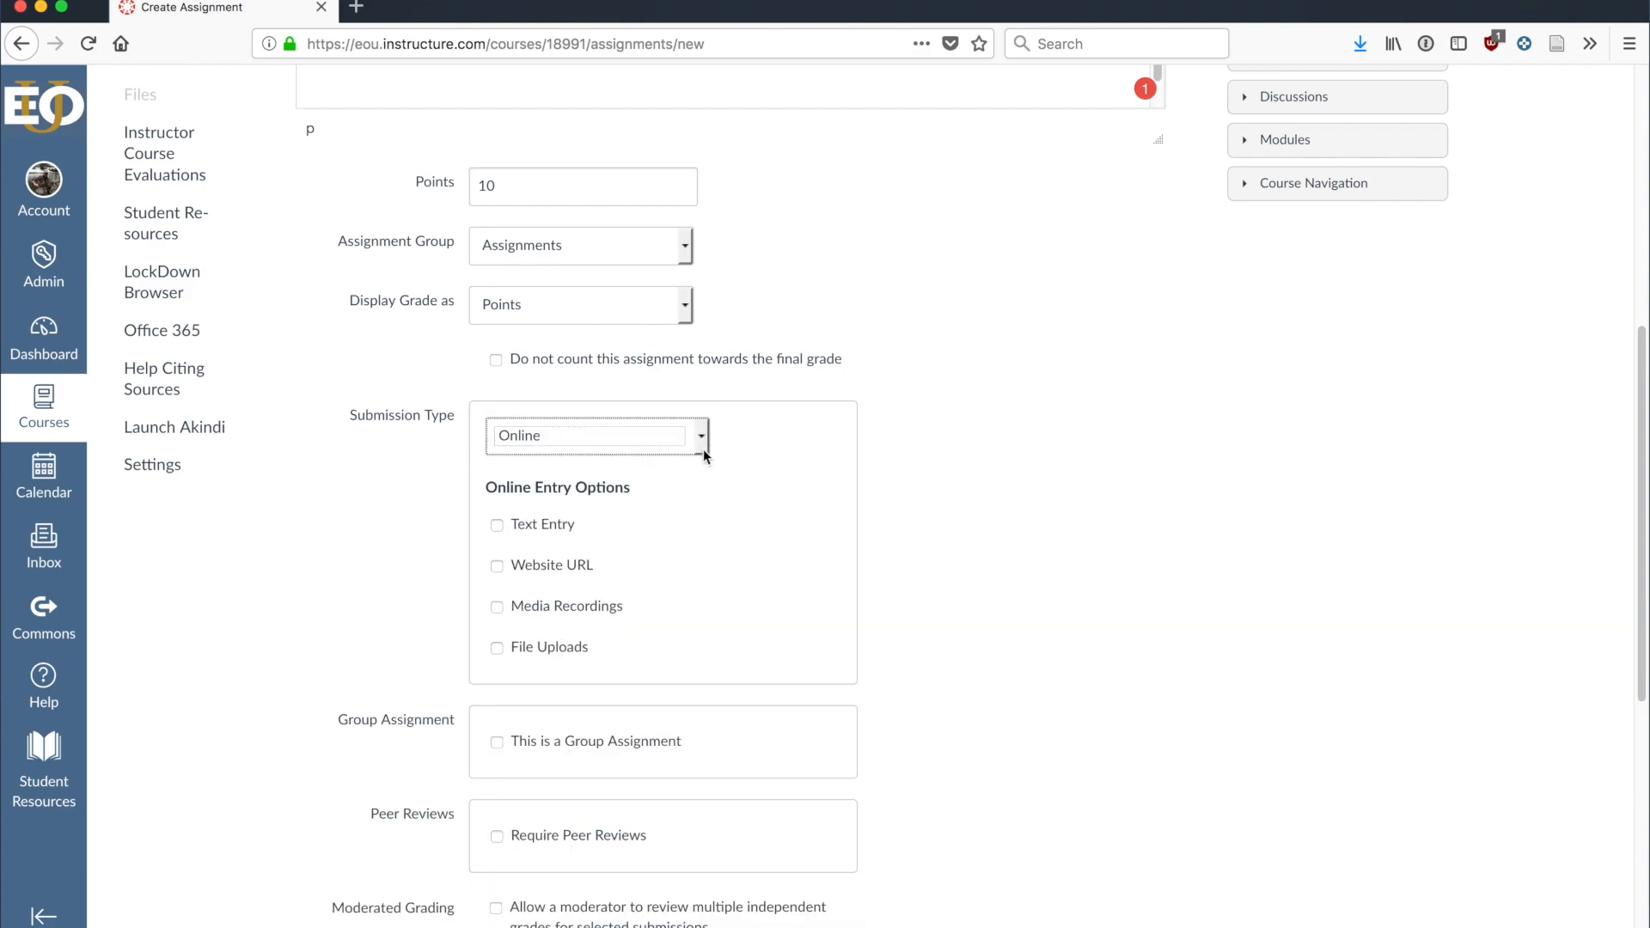
pyautogui.scroll(-2, 1023, 526)
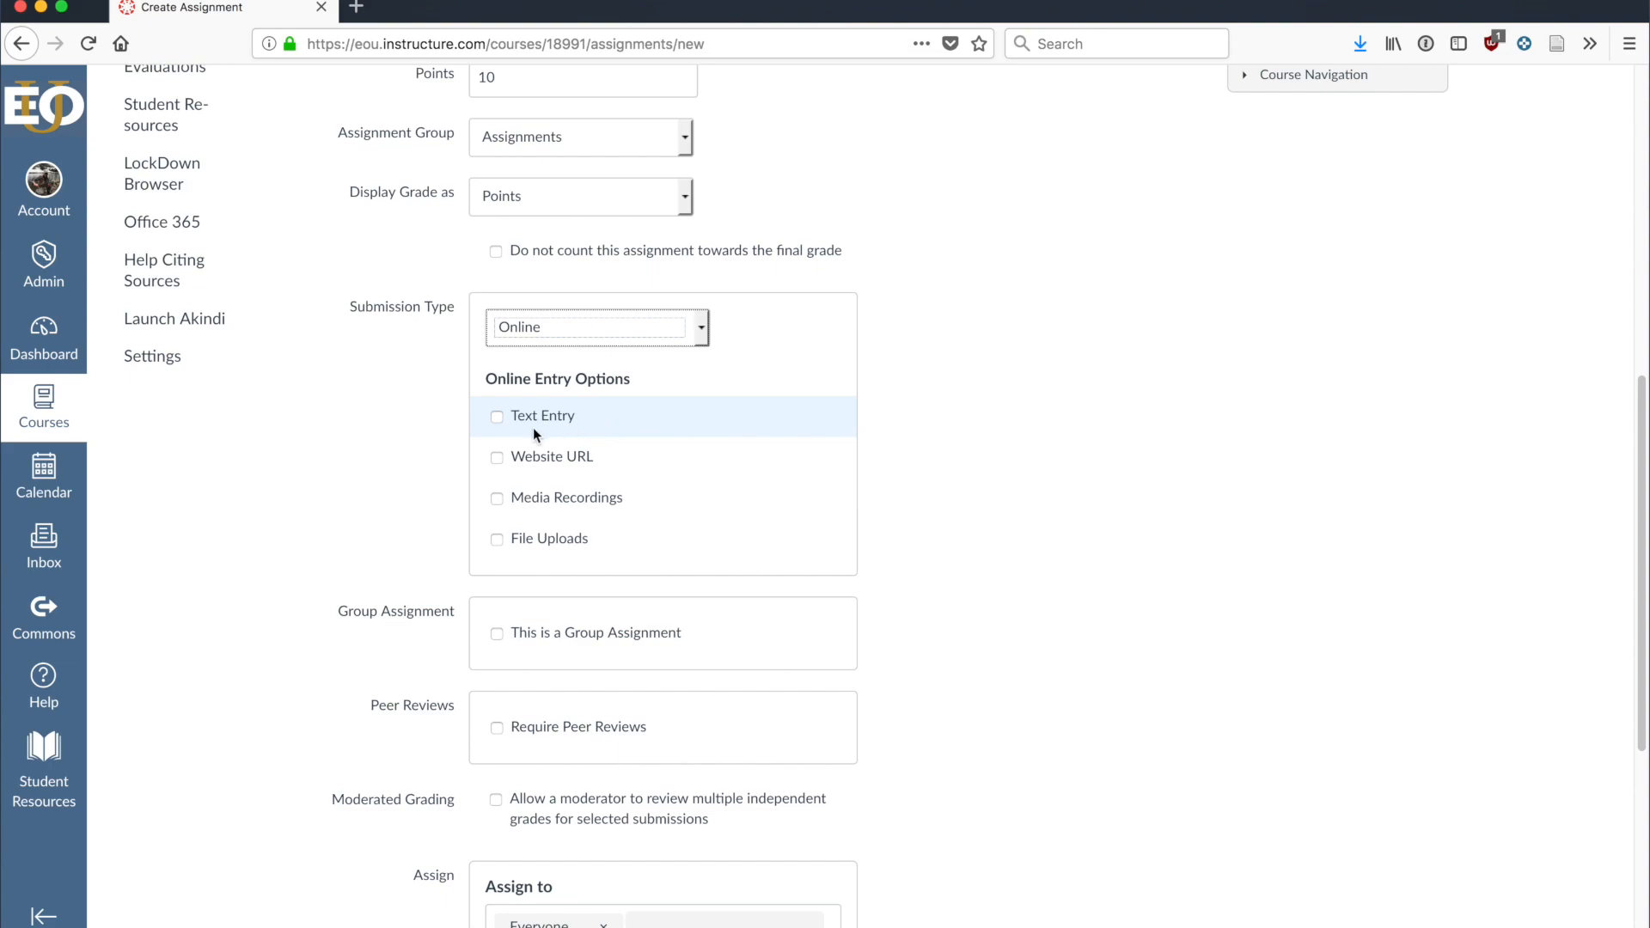
pyautogui.scroll(10, 1048, 433)
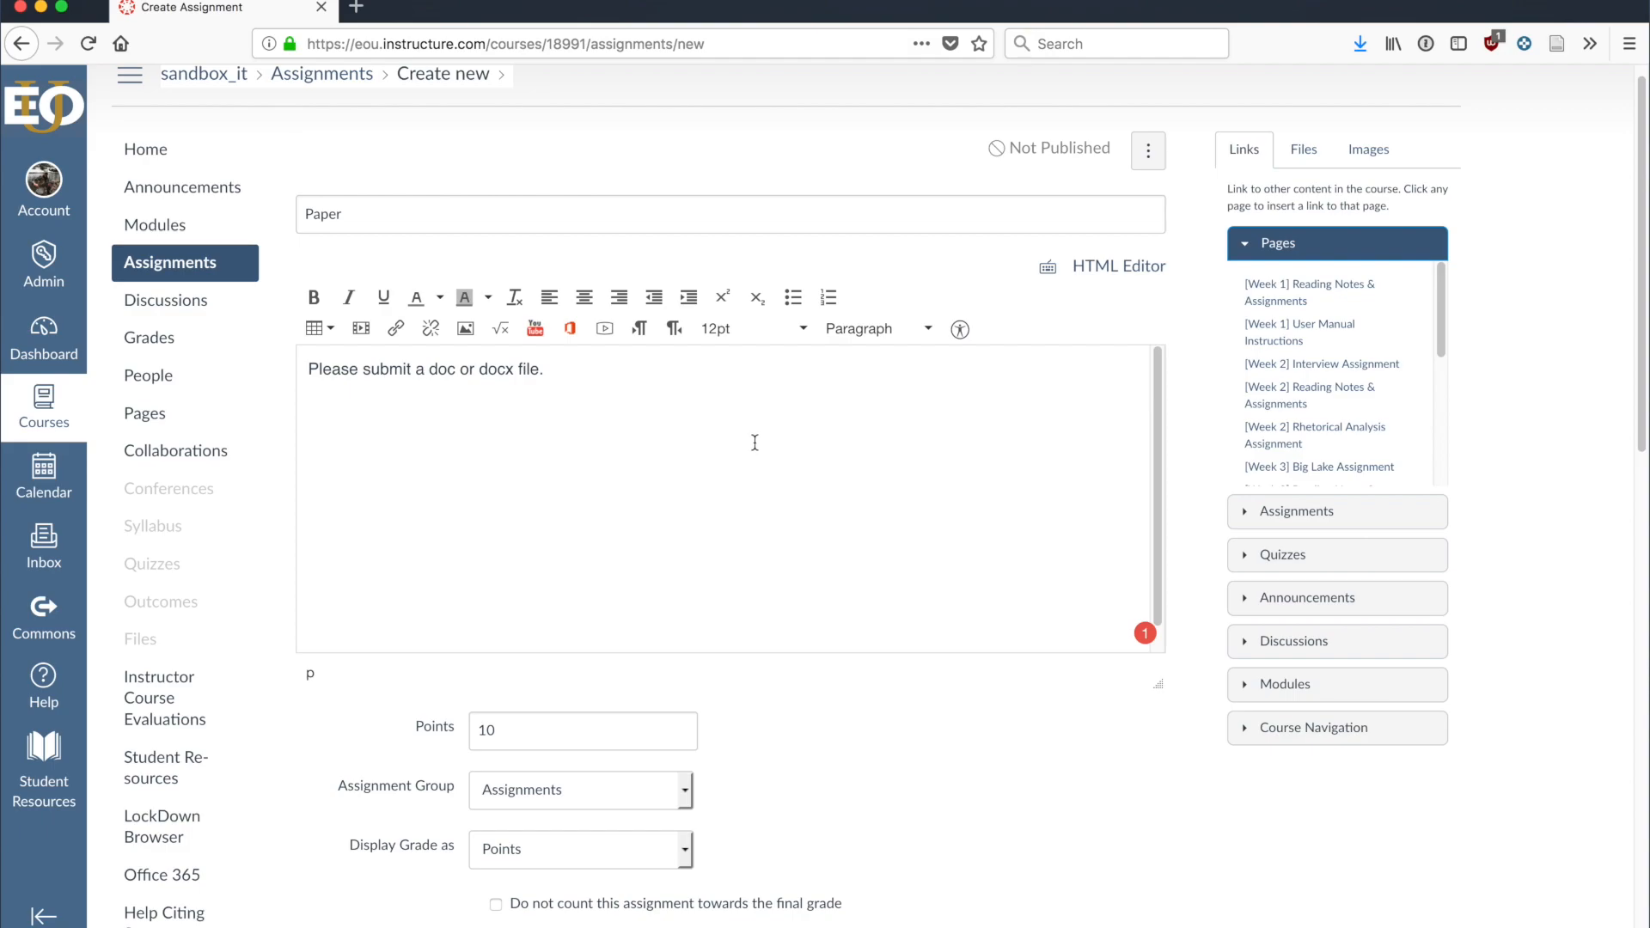
pyautogui.scroll(-9, 754, 442)
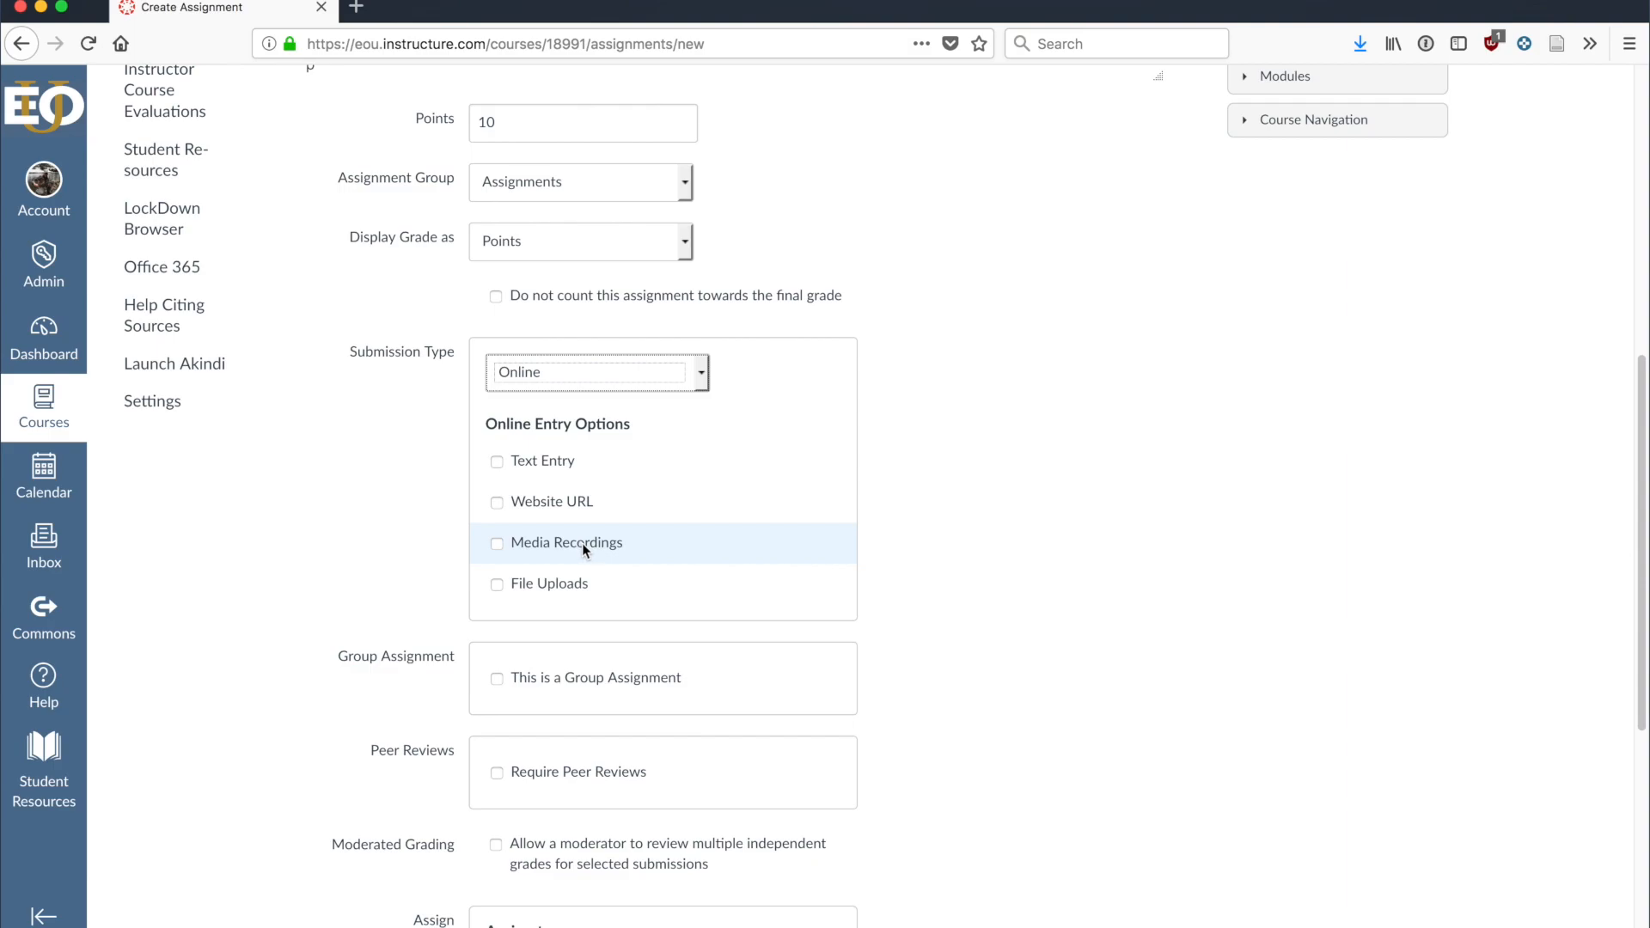
pyautogui.click(559, 586)
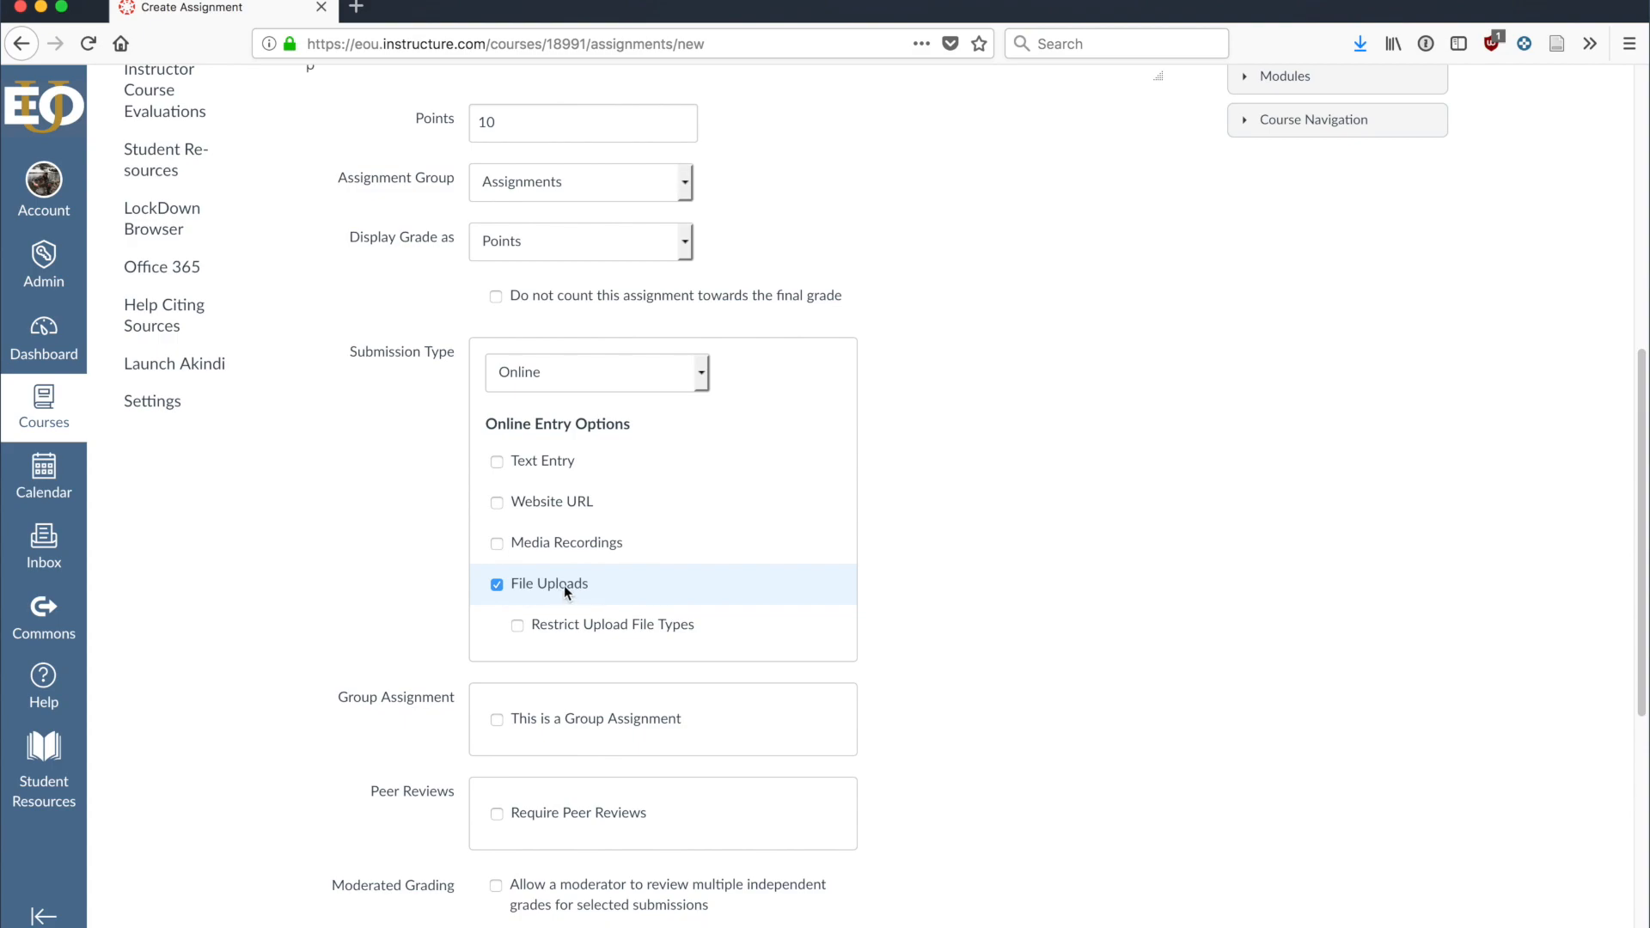
# - Restrict the upload file types to the extensions doc,docx,pdf
pyautogui.click(521, 632)
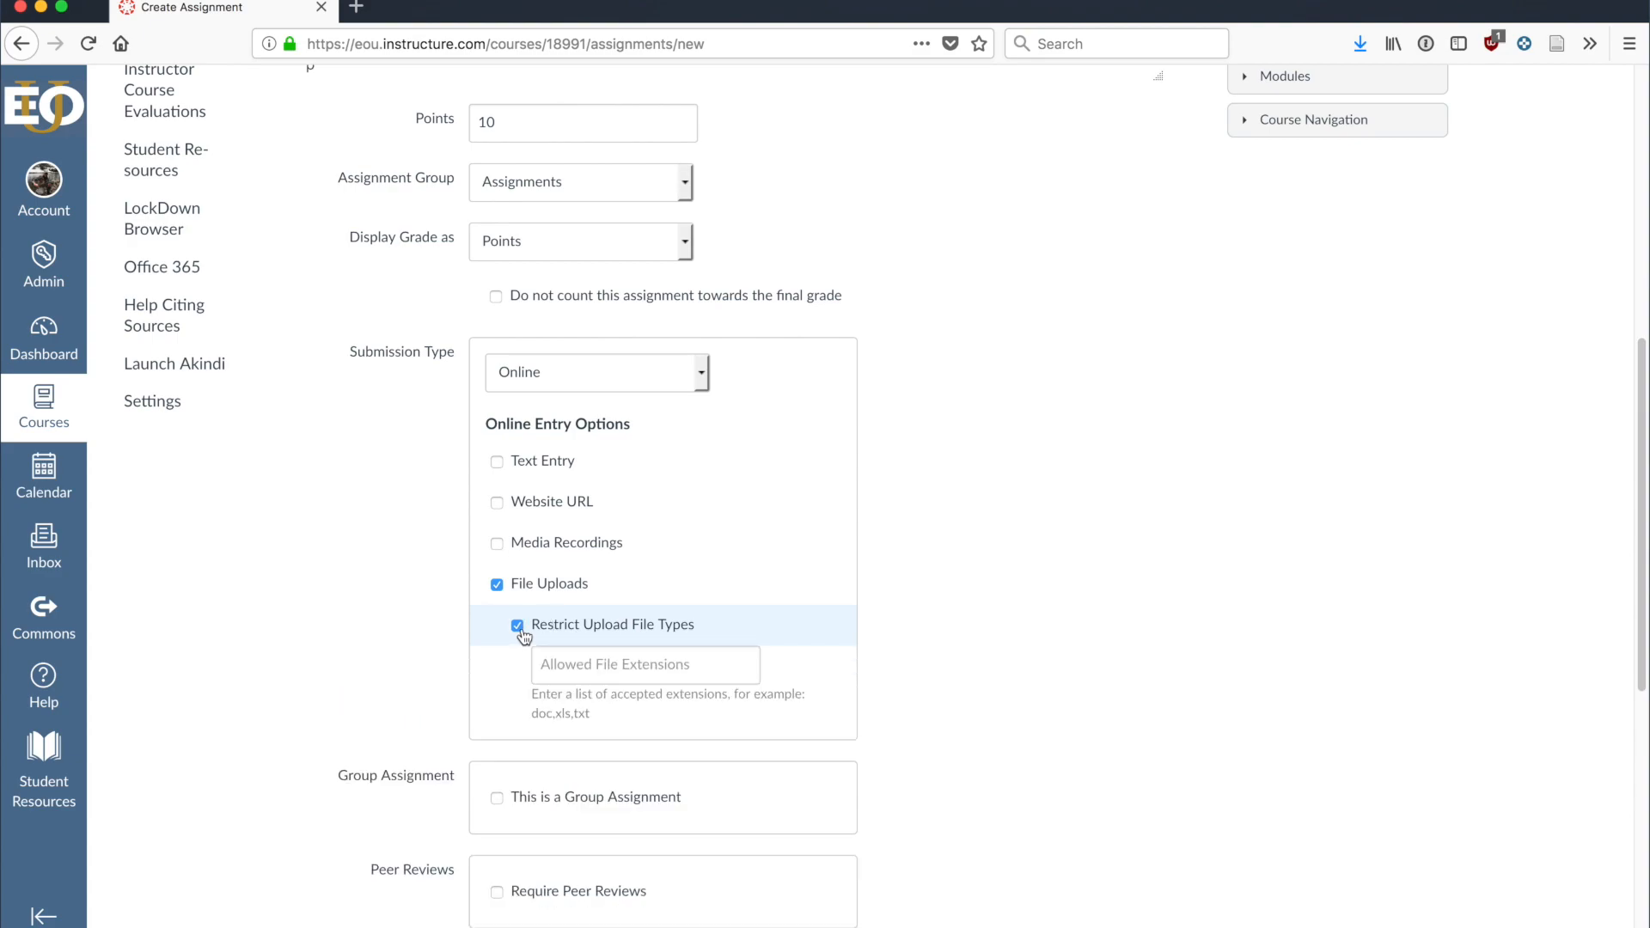
pyautogui.click(556, 670)
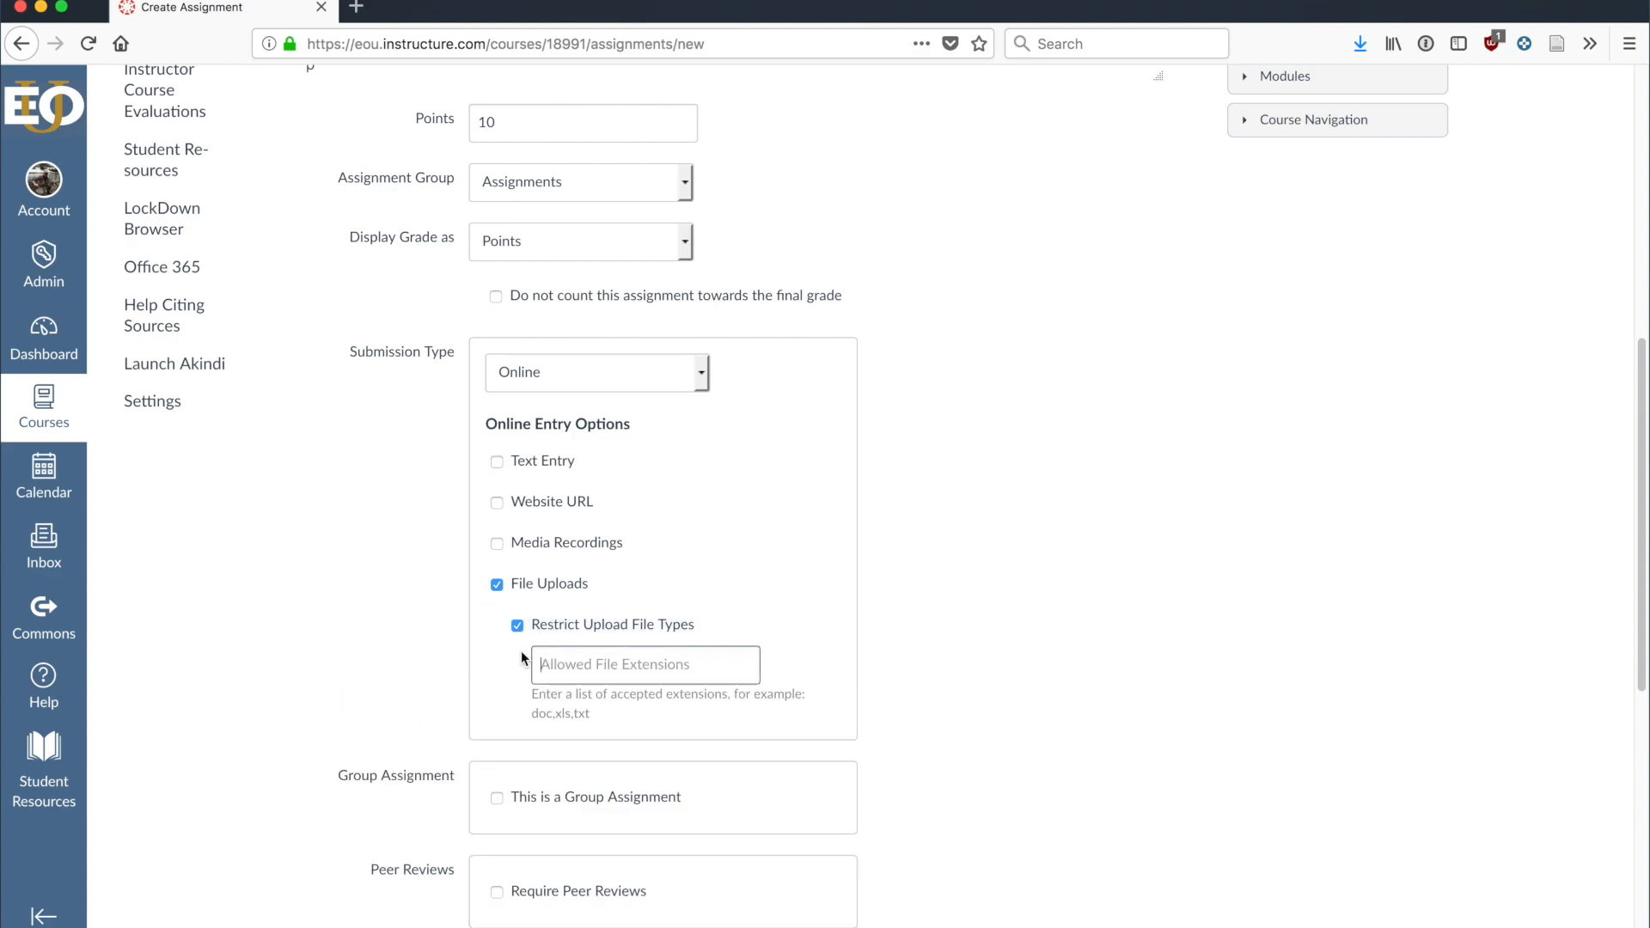
pyautogui.write('doc,')
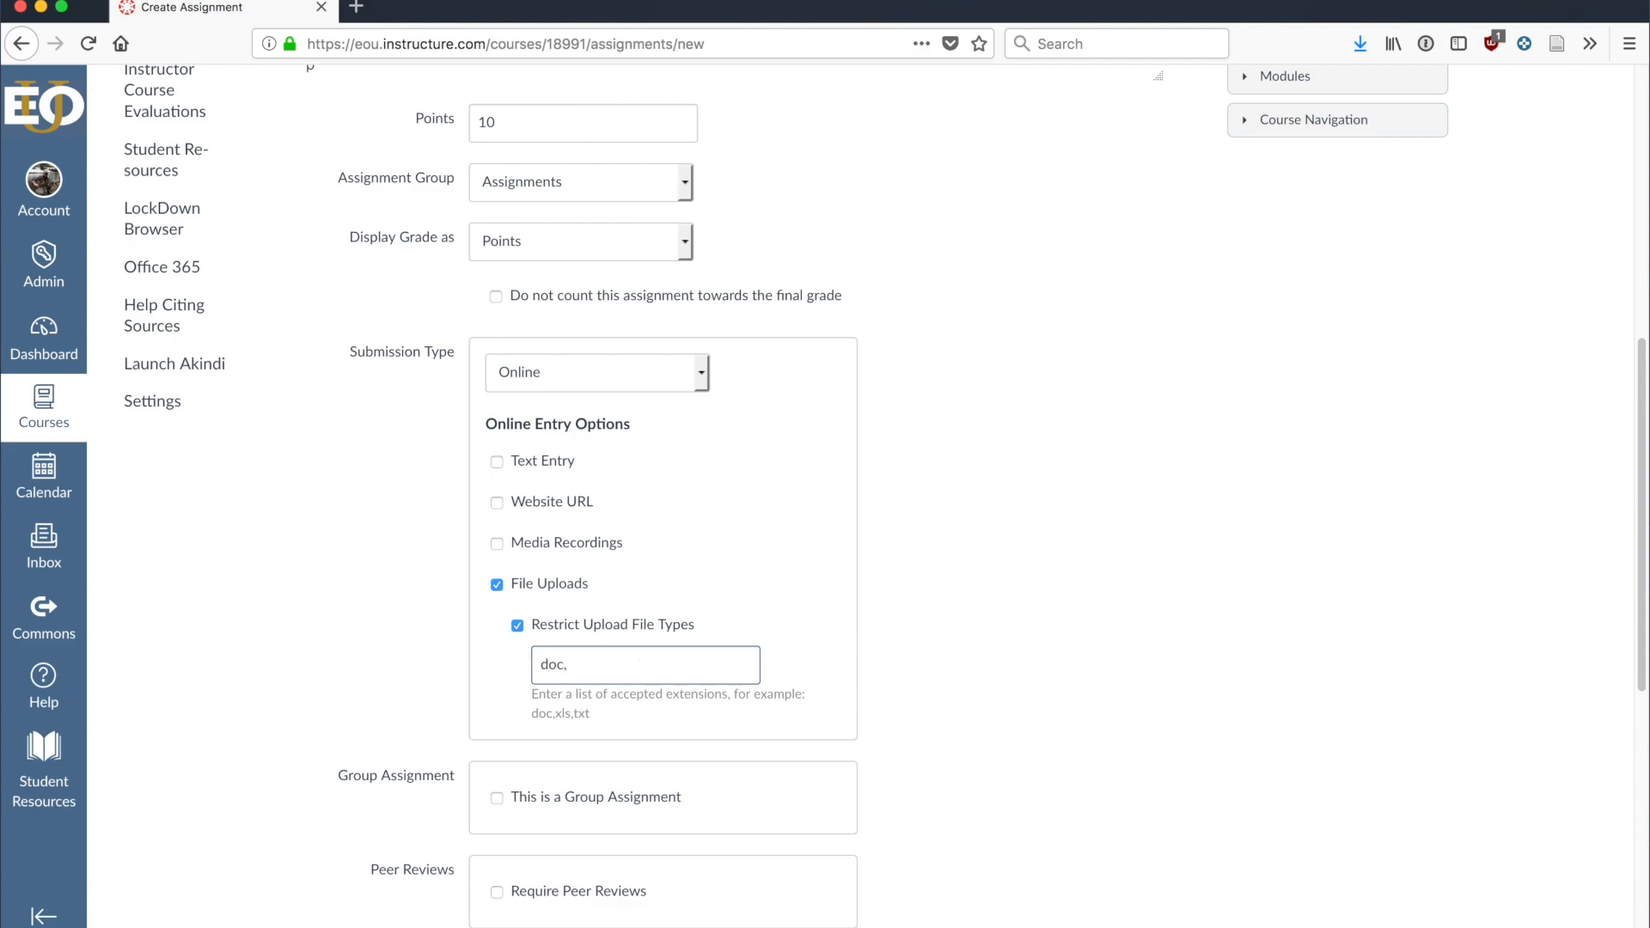
pyautogui.write('docx')
pyautogui.moveTo(533, 715); pyautogui.dragTo(602, 719)
pyautogui.click(615, 666)
pyautogui.click(566, 667)
pyautogui.press('BackSpace')
pyautogui.write('and')
pyautogui.press('BackSpace')
pyautogui.press('BackSpace')
pyautogui.press('BackSpace')
pyautogui.press('BackSpace')
pyautogui.write(',')
pyautogui.press('Delete')
pyautogui.write(',pdf')
pyautogui.click(635, 667)
# - Mark the Paper as a group assignment, and start a new group set named sdf but discard it
pyautogui.scroll(-4, 1160, 729)
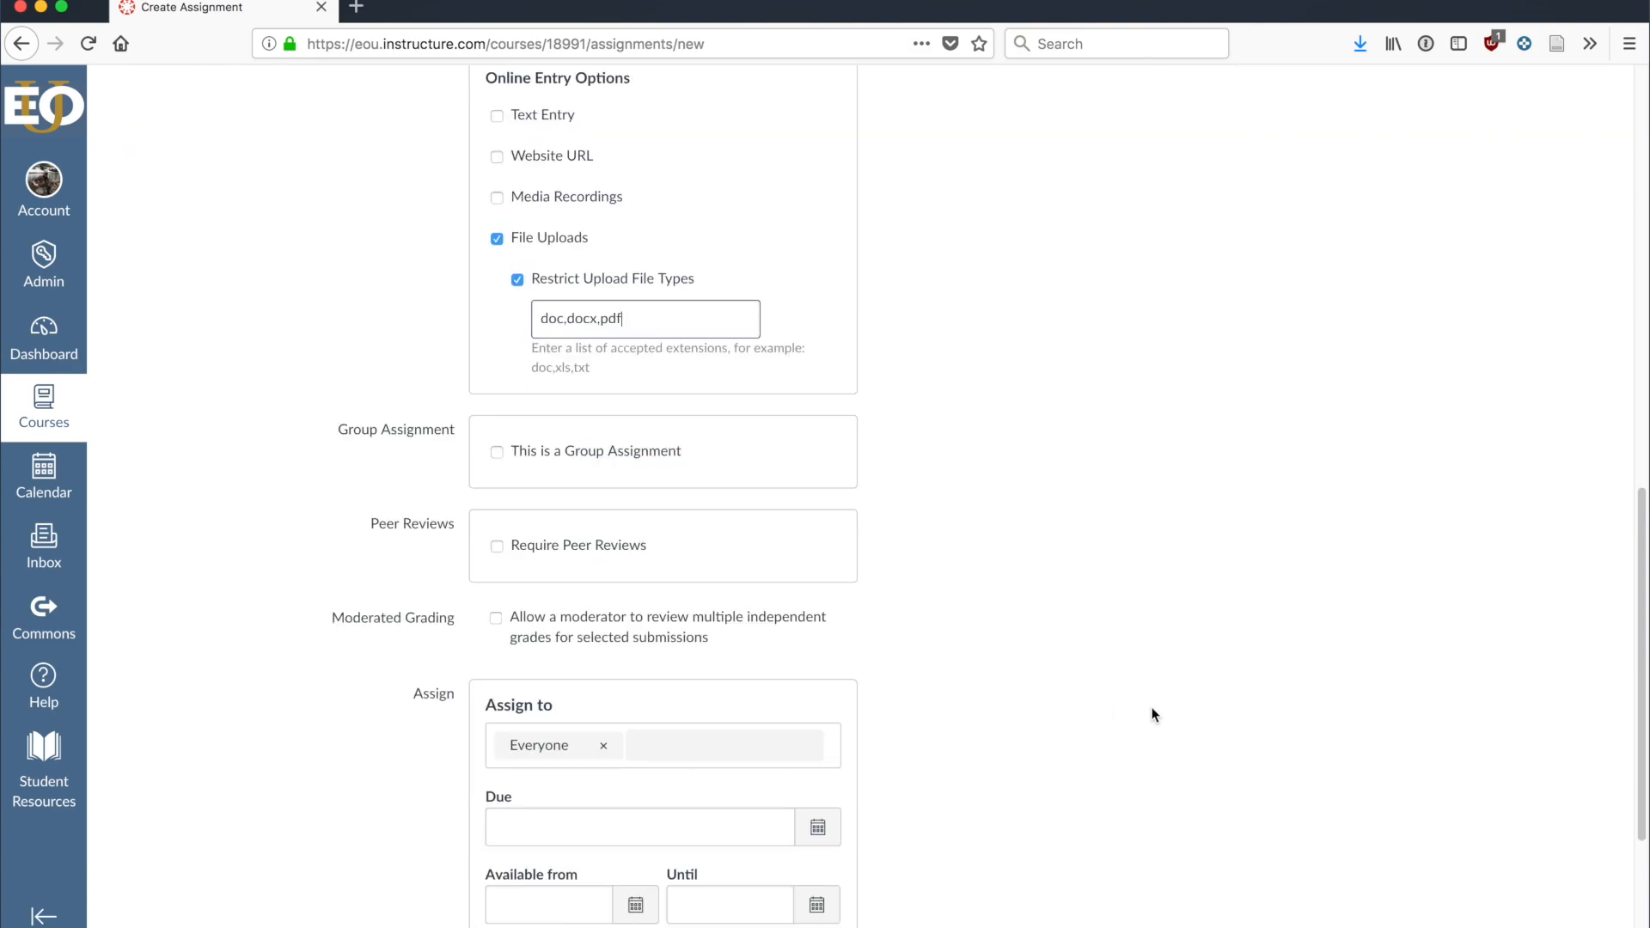
pyautogui.click(497, 452)
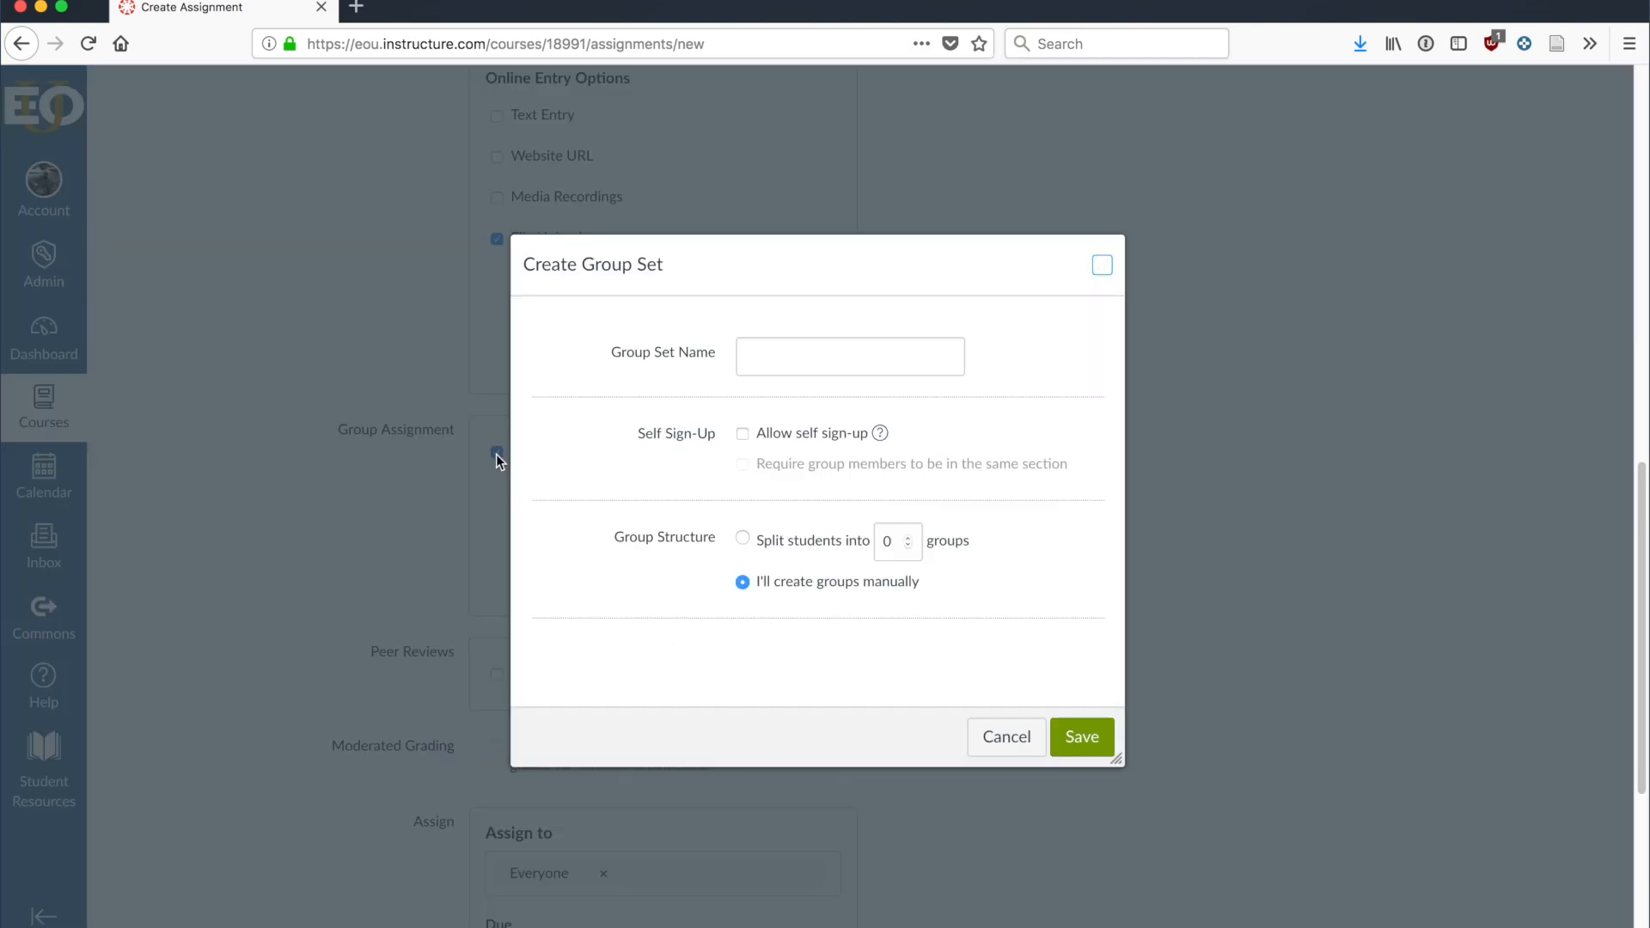
pyautogui.click(766, 354)
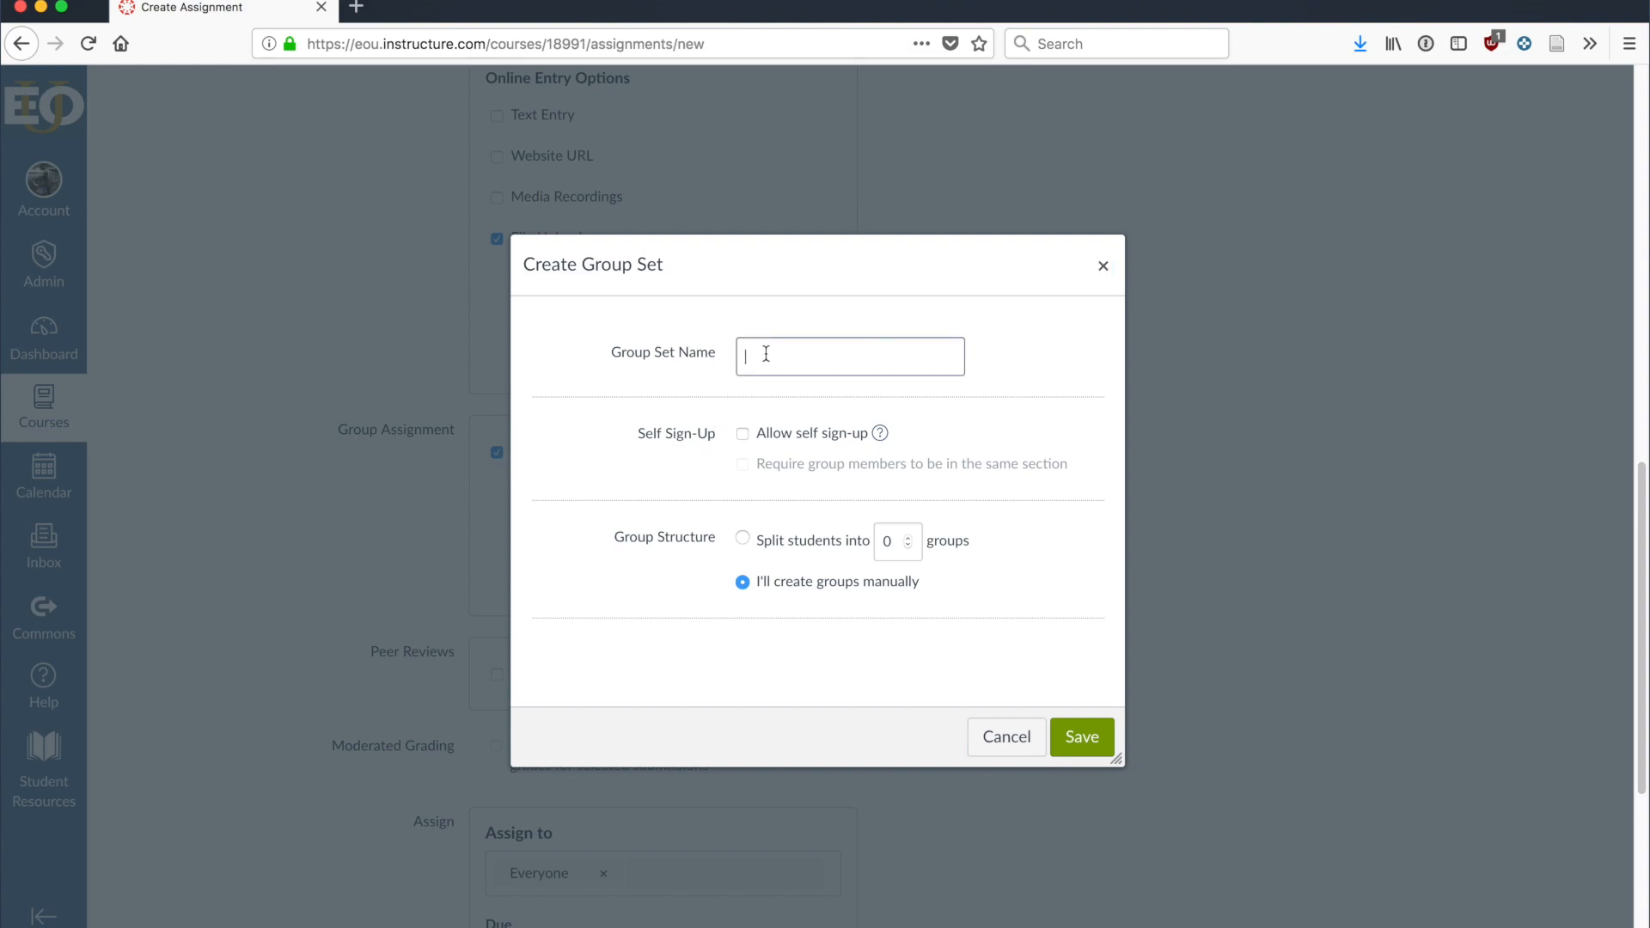
pyautogui.write('sdf')
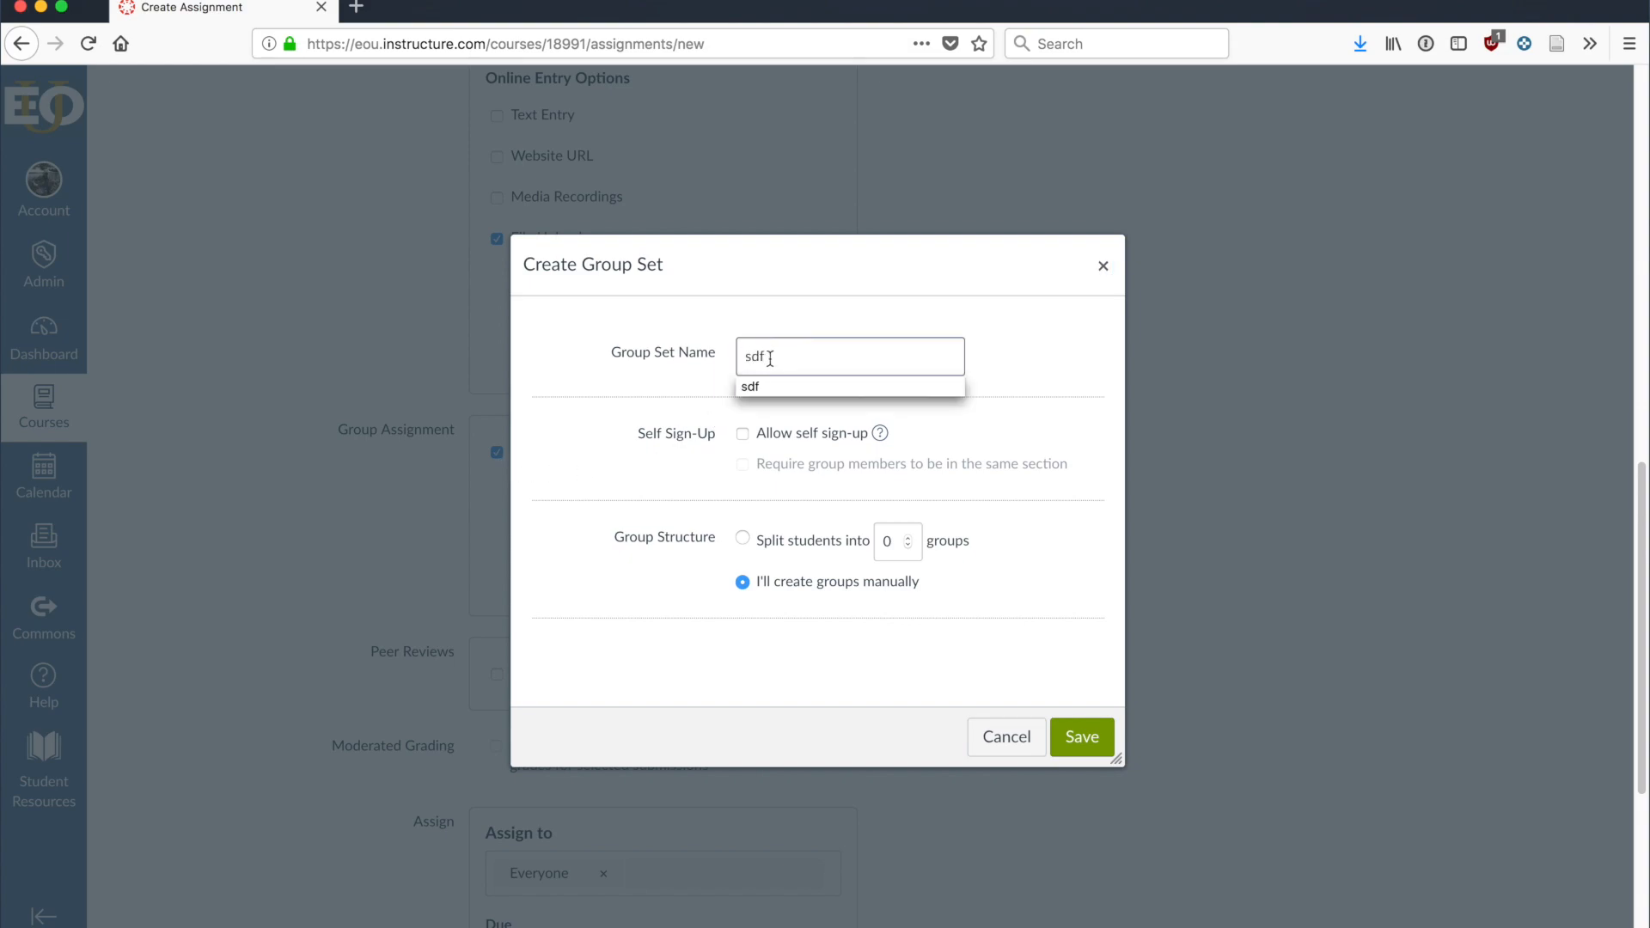
pyautogui.click(899, 476)
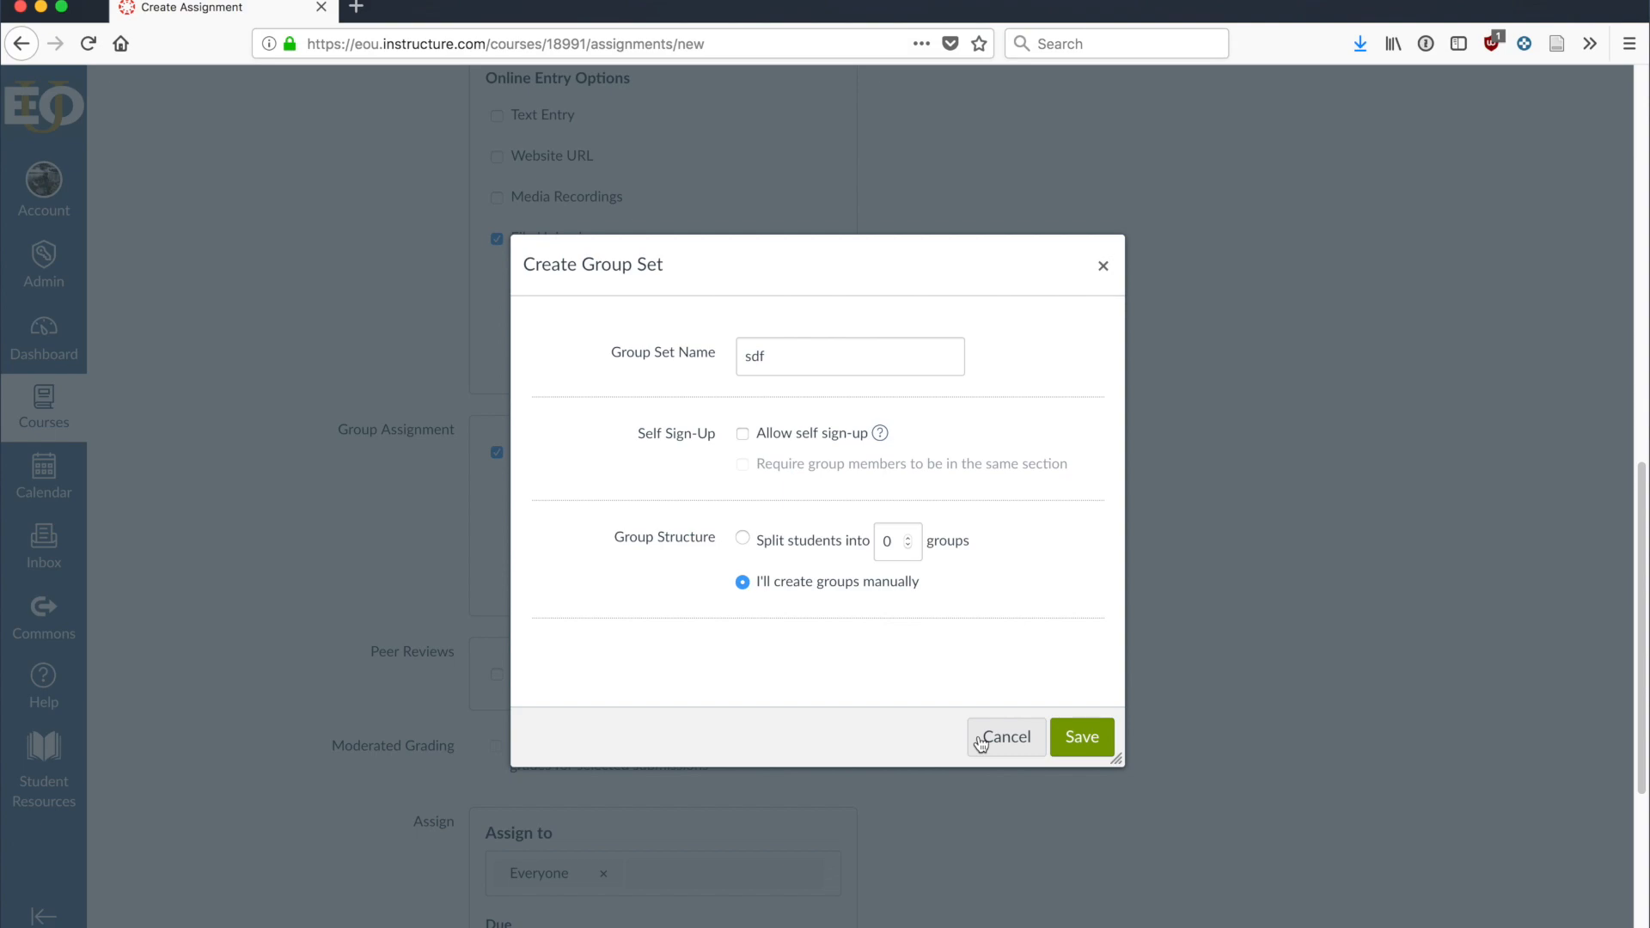
pyautogui.click(1007, 743)
# - Try requiring peer reviews with automatic assignment, and turn the peer review requirement off again
pyautogui.scroll(-3, 1091, 704)
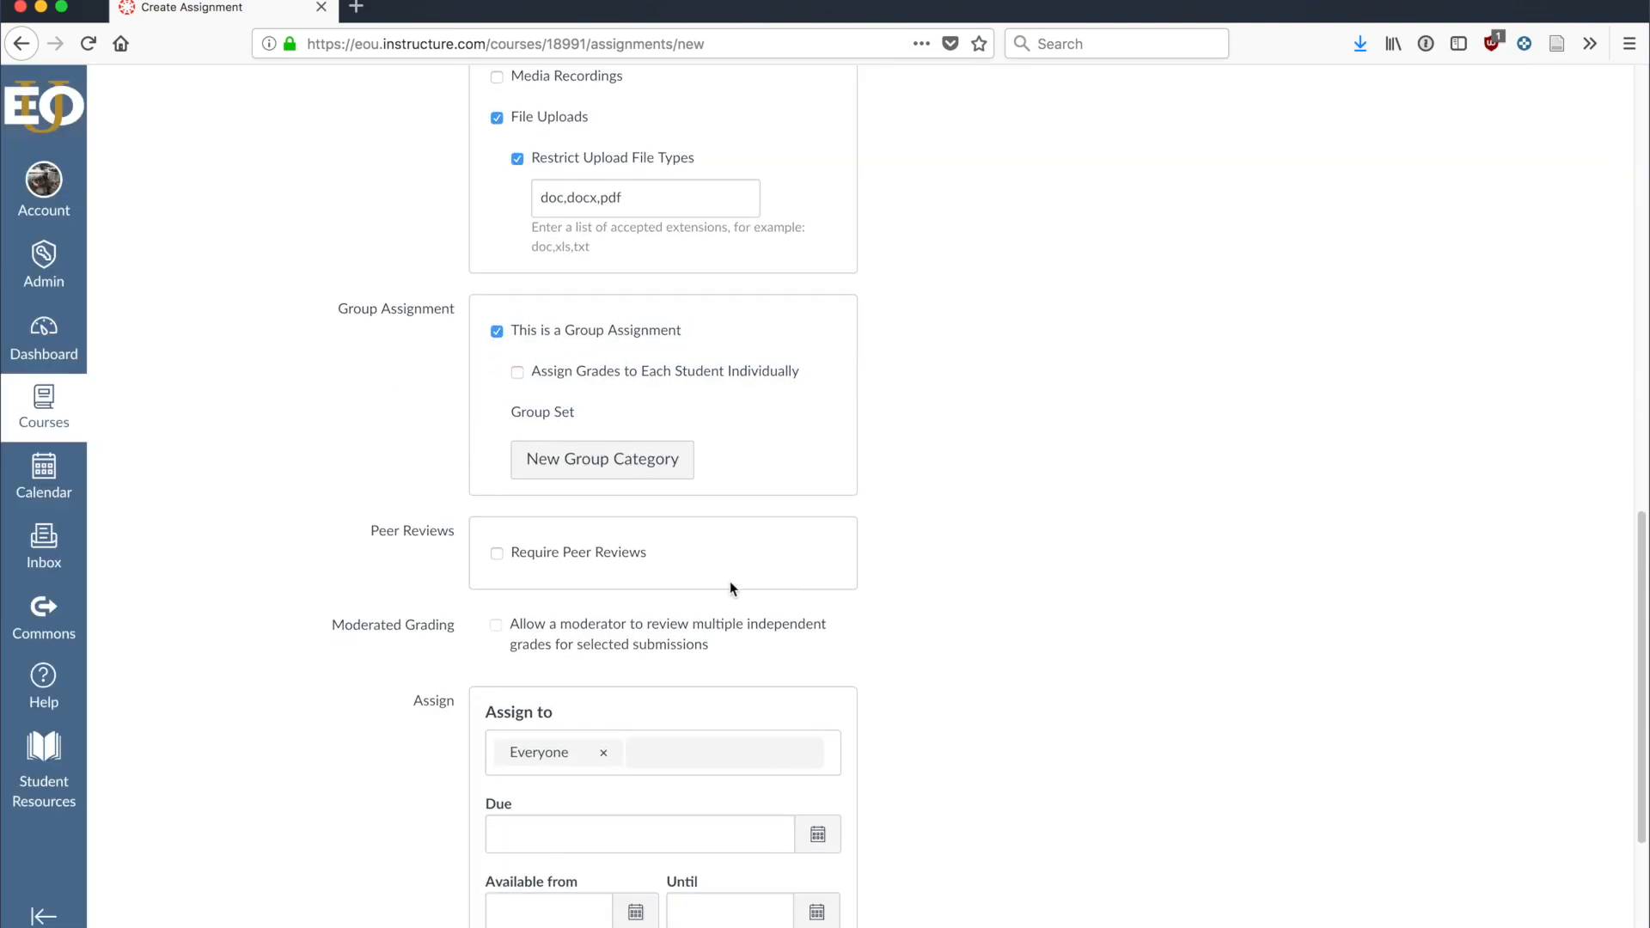
pyautogui.click(497, 554)
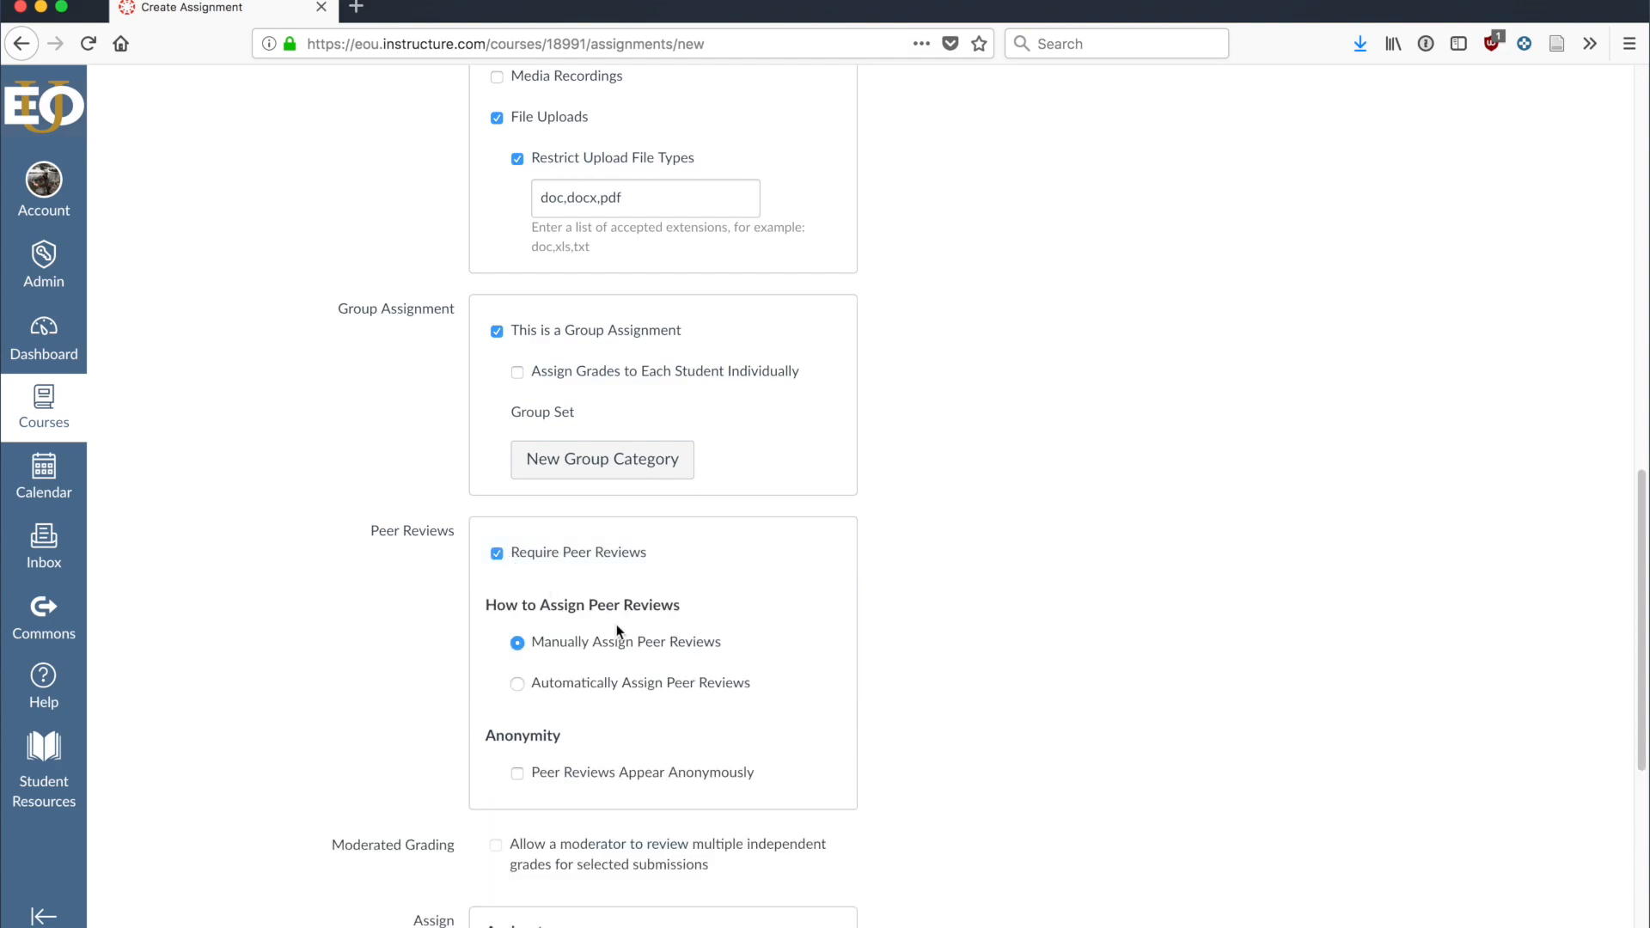
pyautogui.scroll(-1, 635, 632)
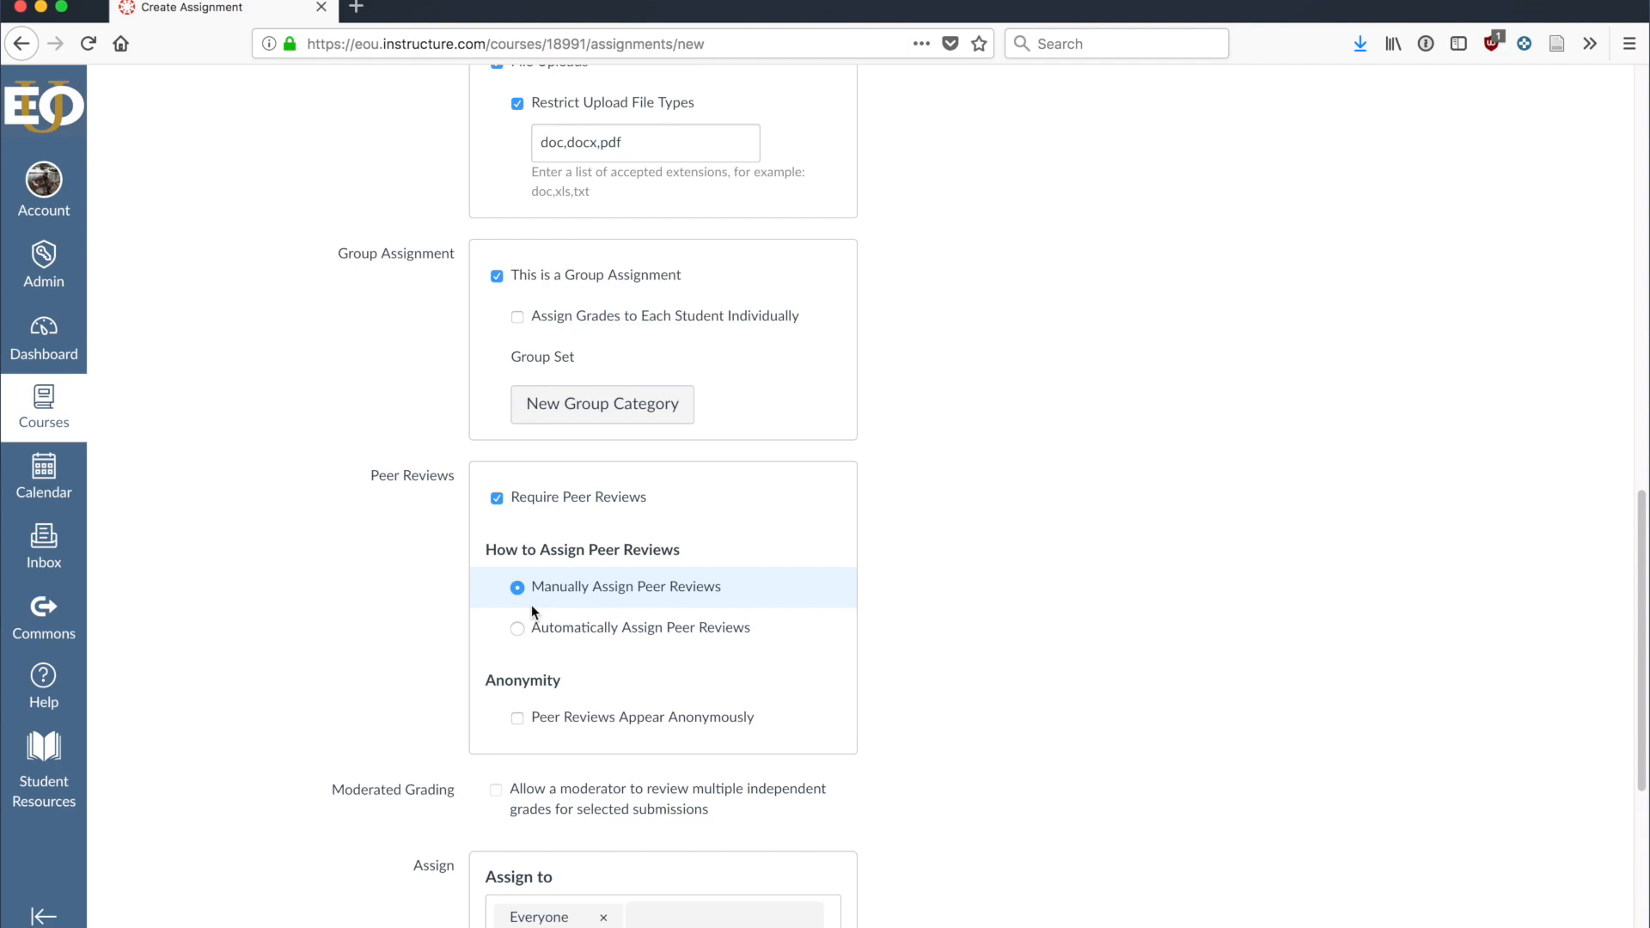
pyautogui.click(516, 627)
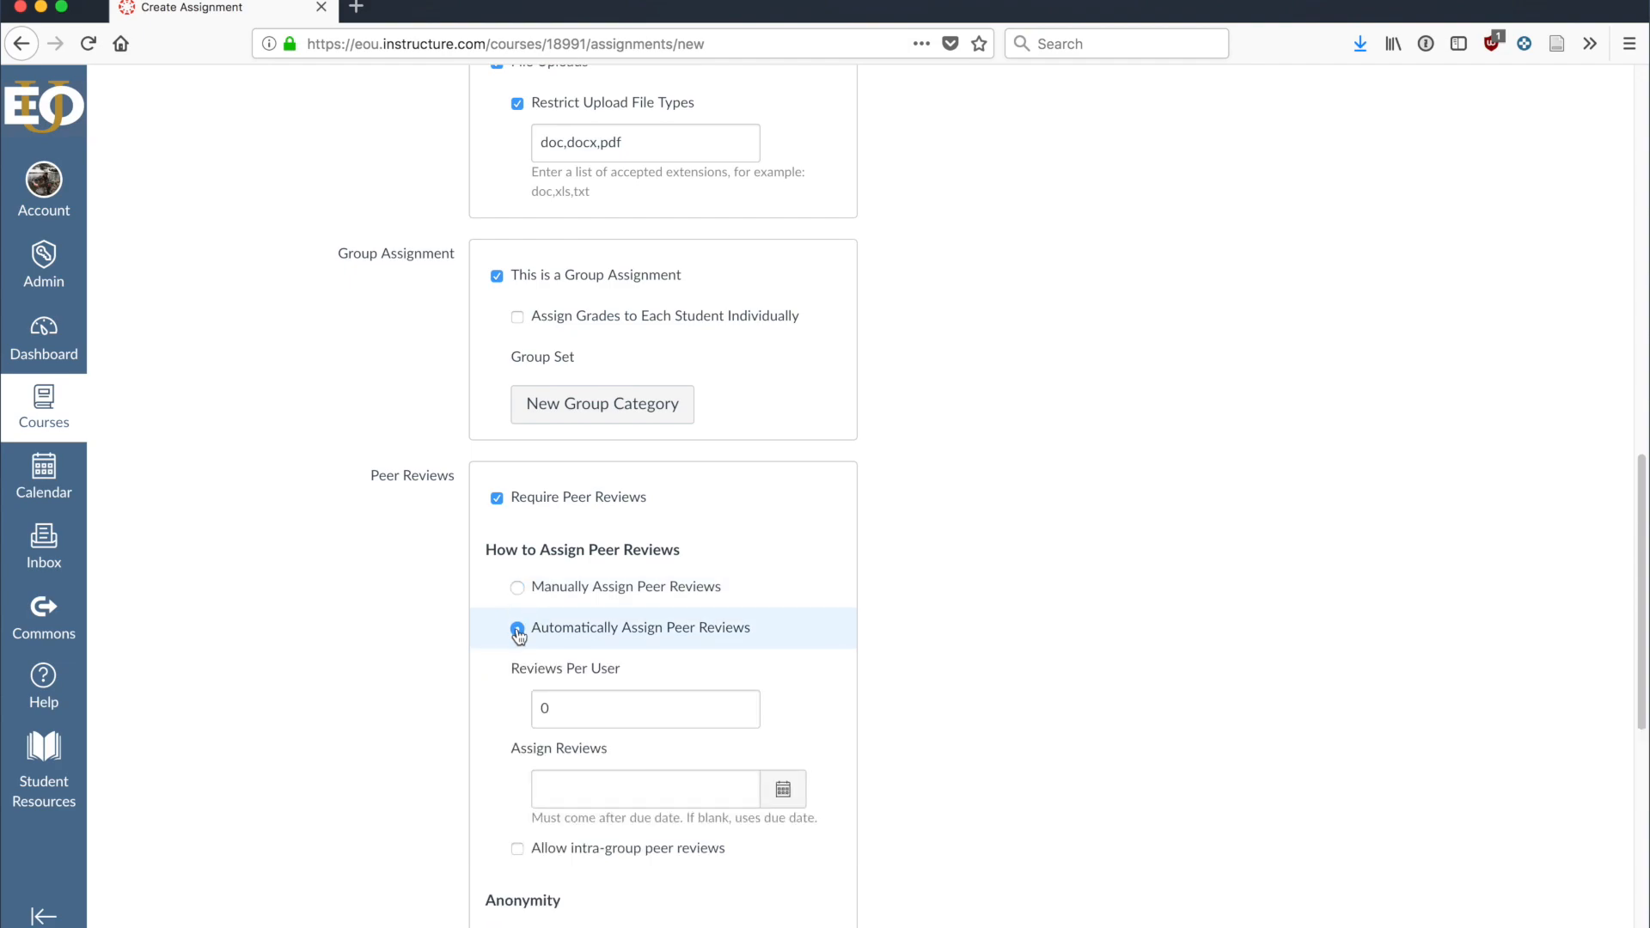
pyautogui.scroll(-1, 642, 730)
pyautogui.scroll(-1, 643, 729)
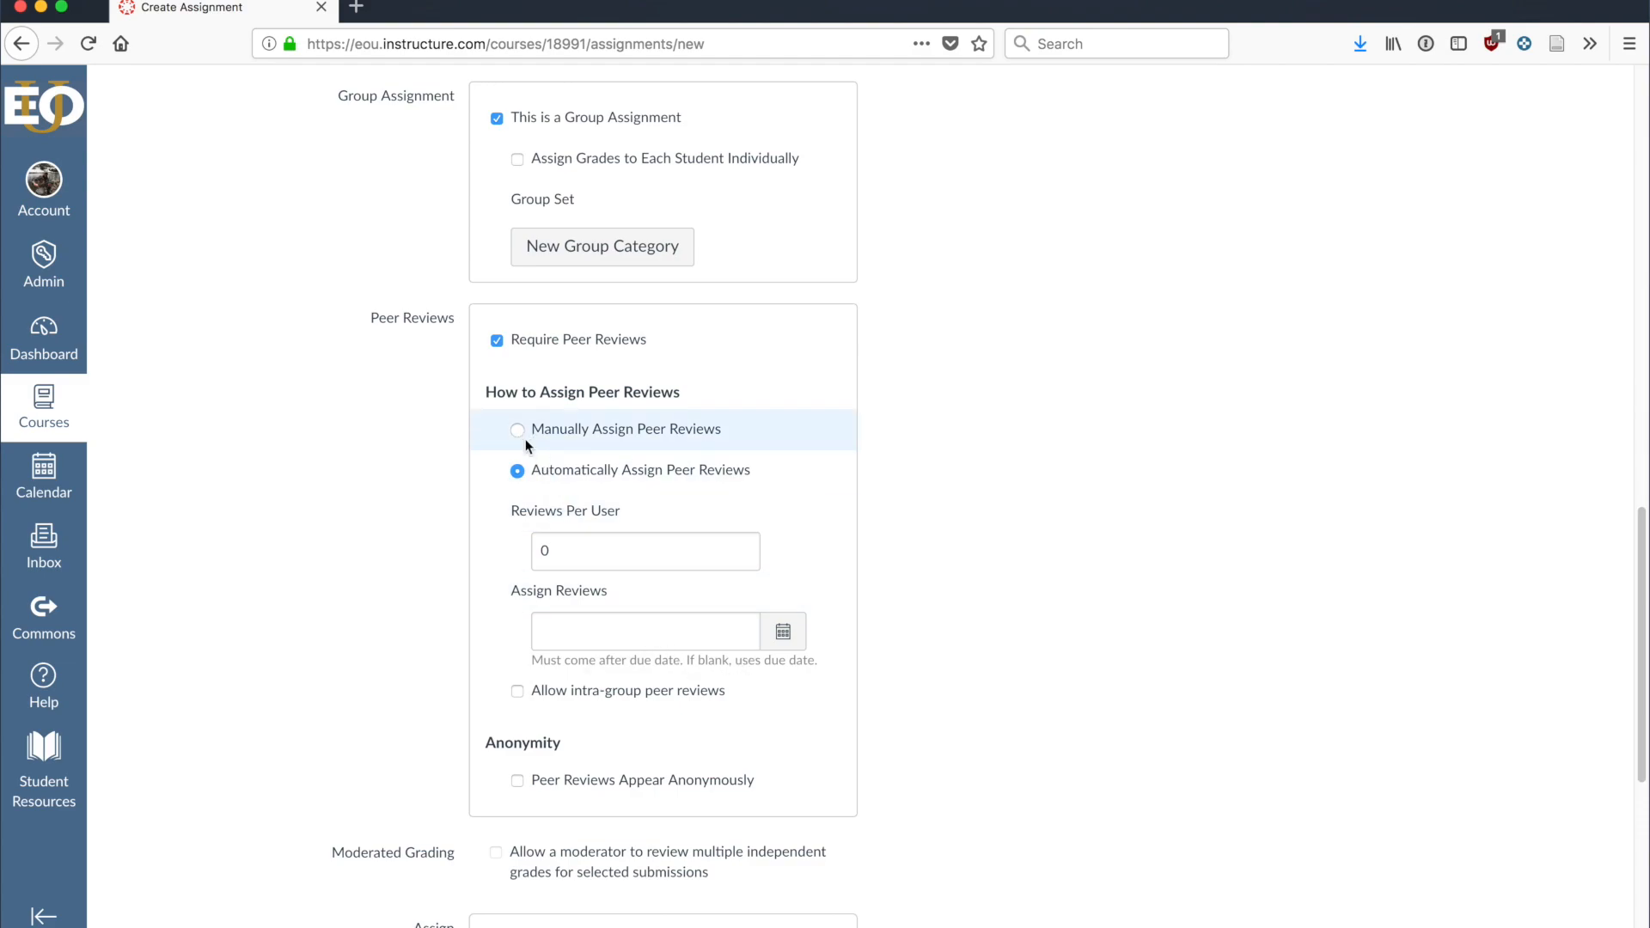
pyautogui.click(496, 340)
# - Look through the course sections and students the assignment can be assigned to
pyautogui.scroll(-1, 923, 626)
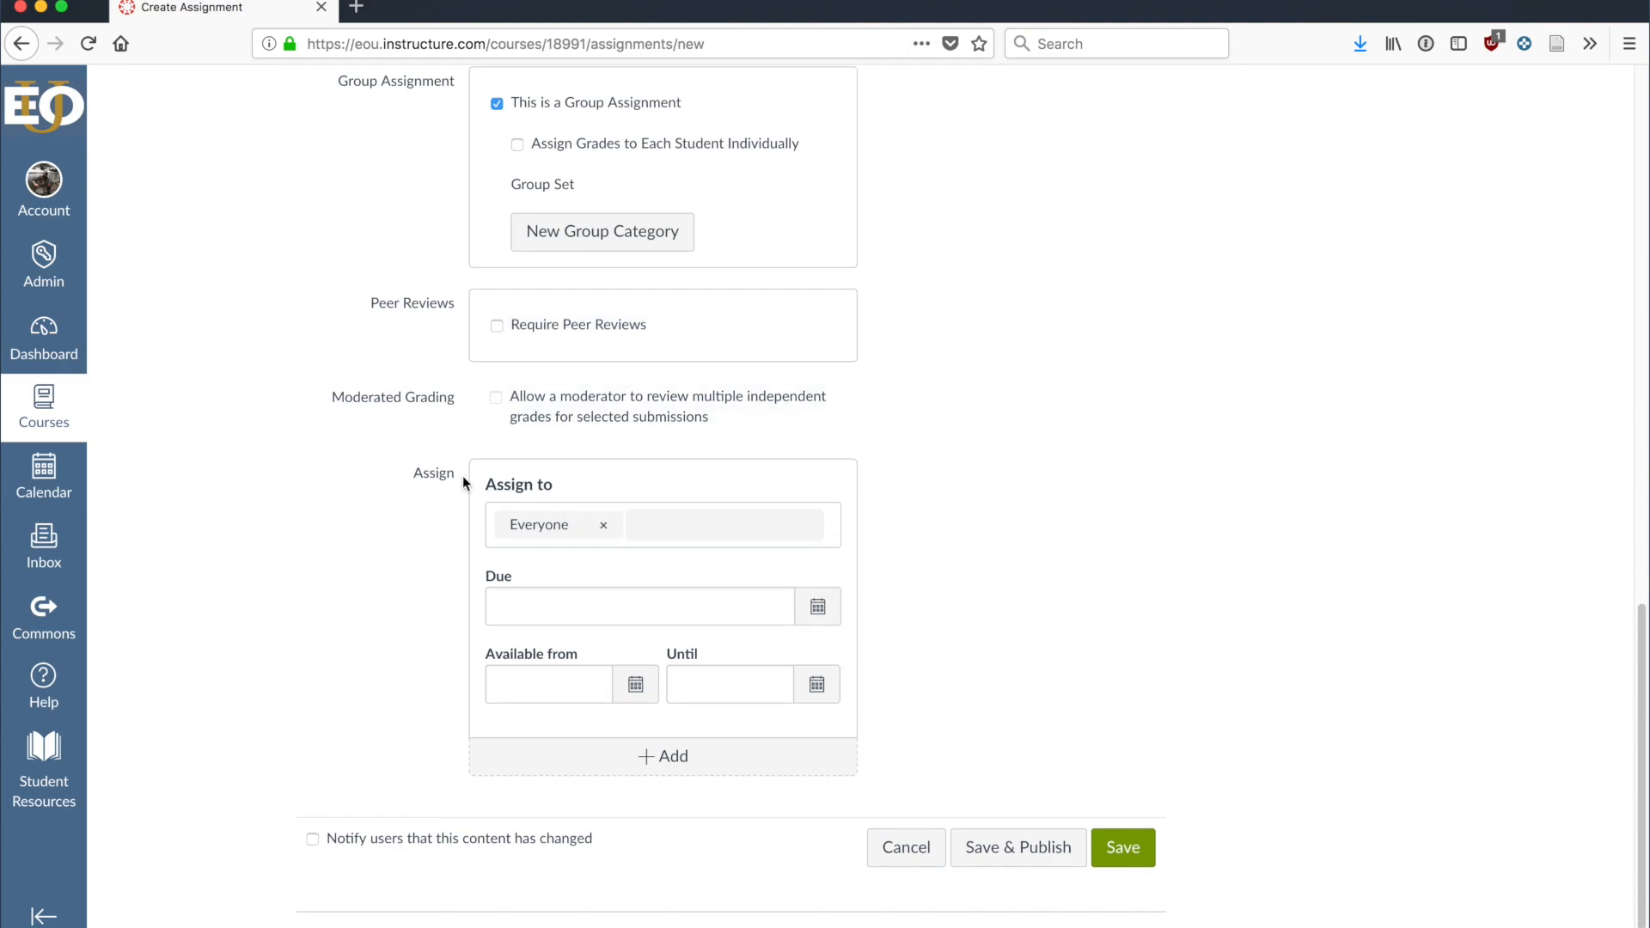
pyautogui.moveTo(434, 474); pyautogui.dragTo(589, 489)
pyautogui.click(688, 527)
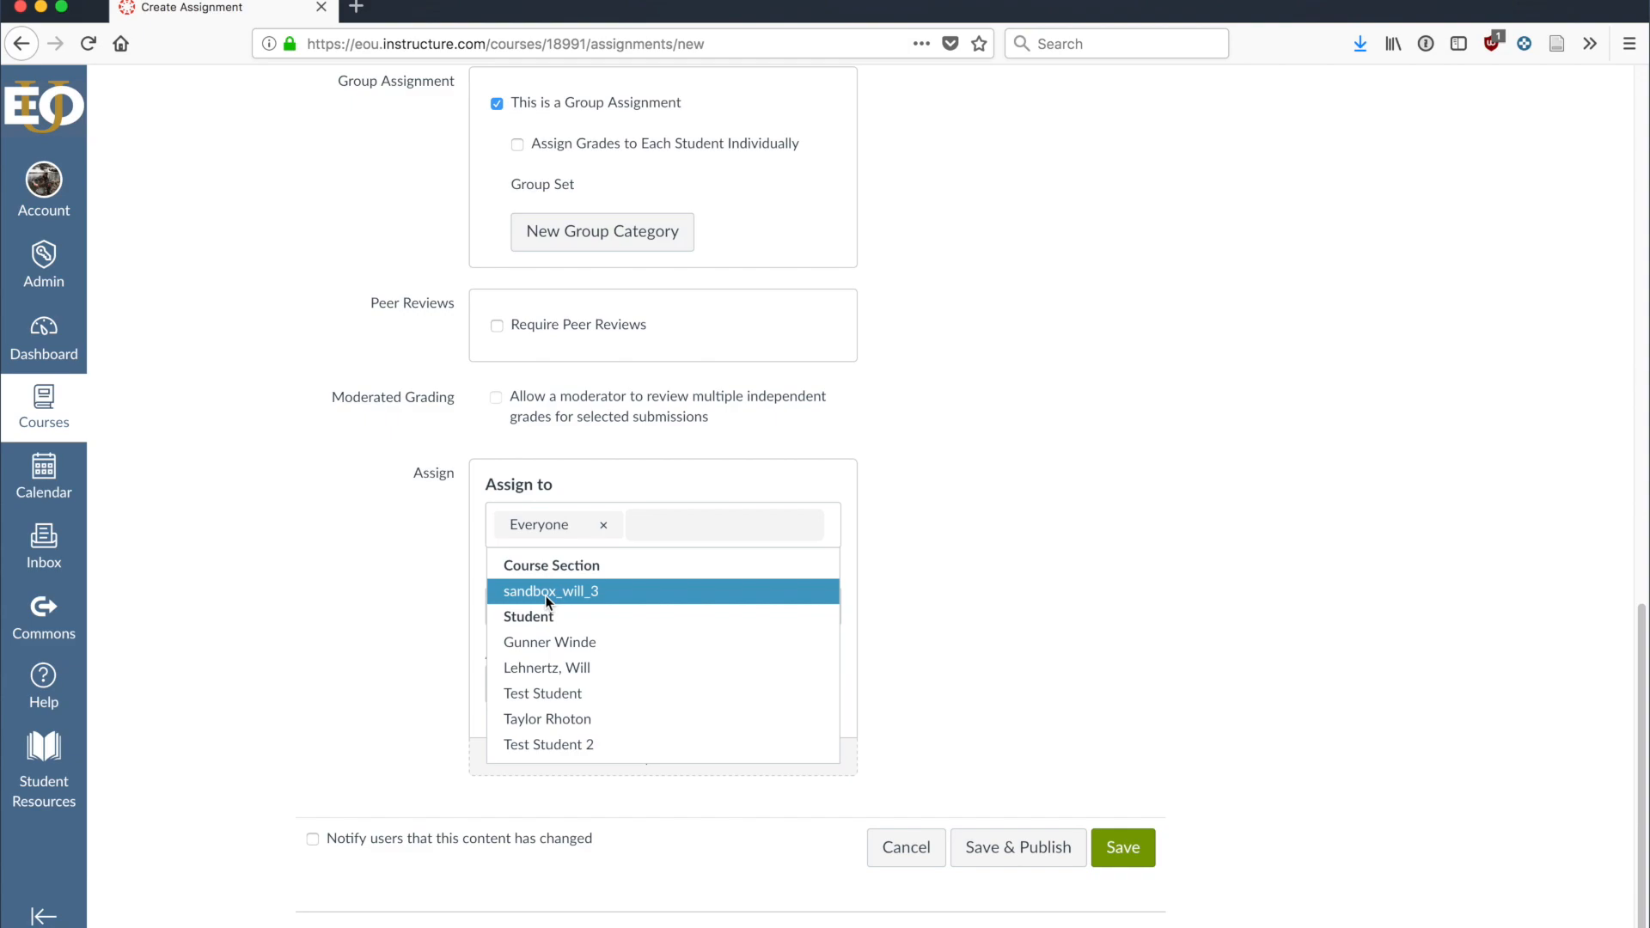
pyautogui.click(956, 588)
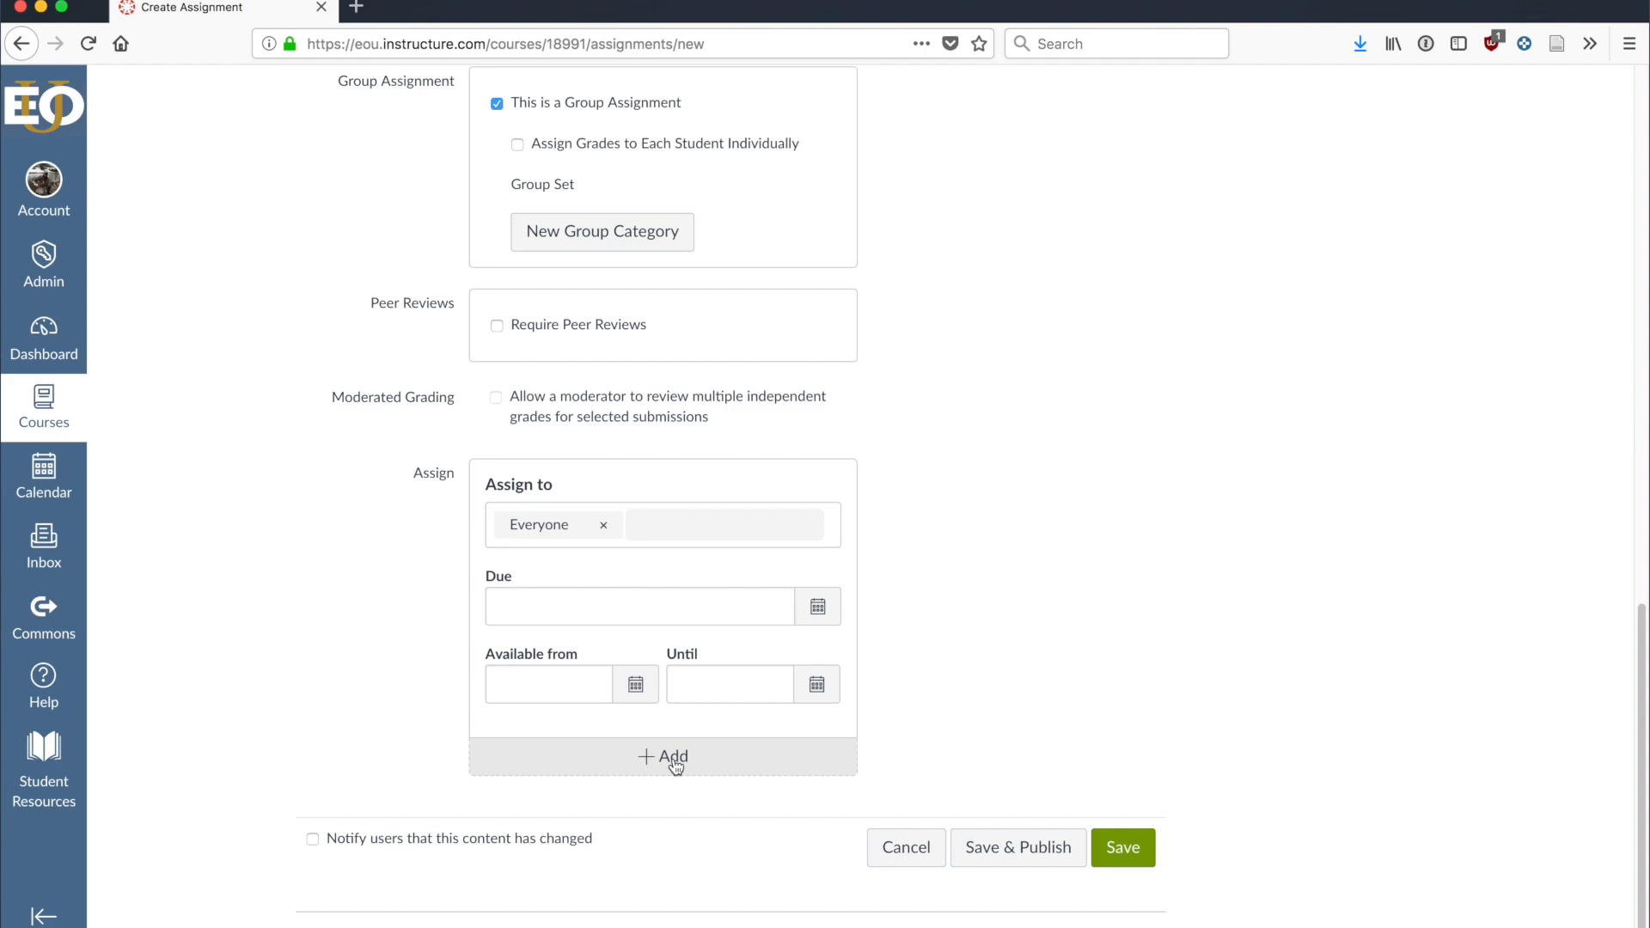
# - Remove Everyone from the assignees, search the assignee list for inc, and assign the Paper to Everyone again
pyautogui.click(663, 519)
pyautogui.press('BackSpace')
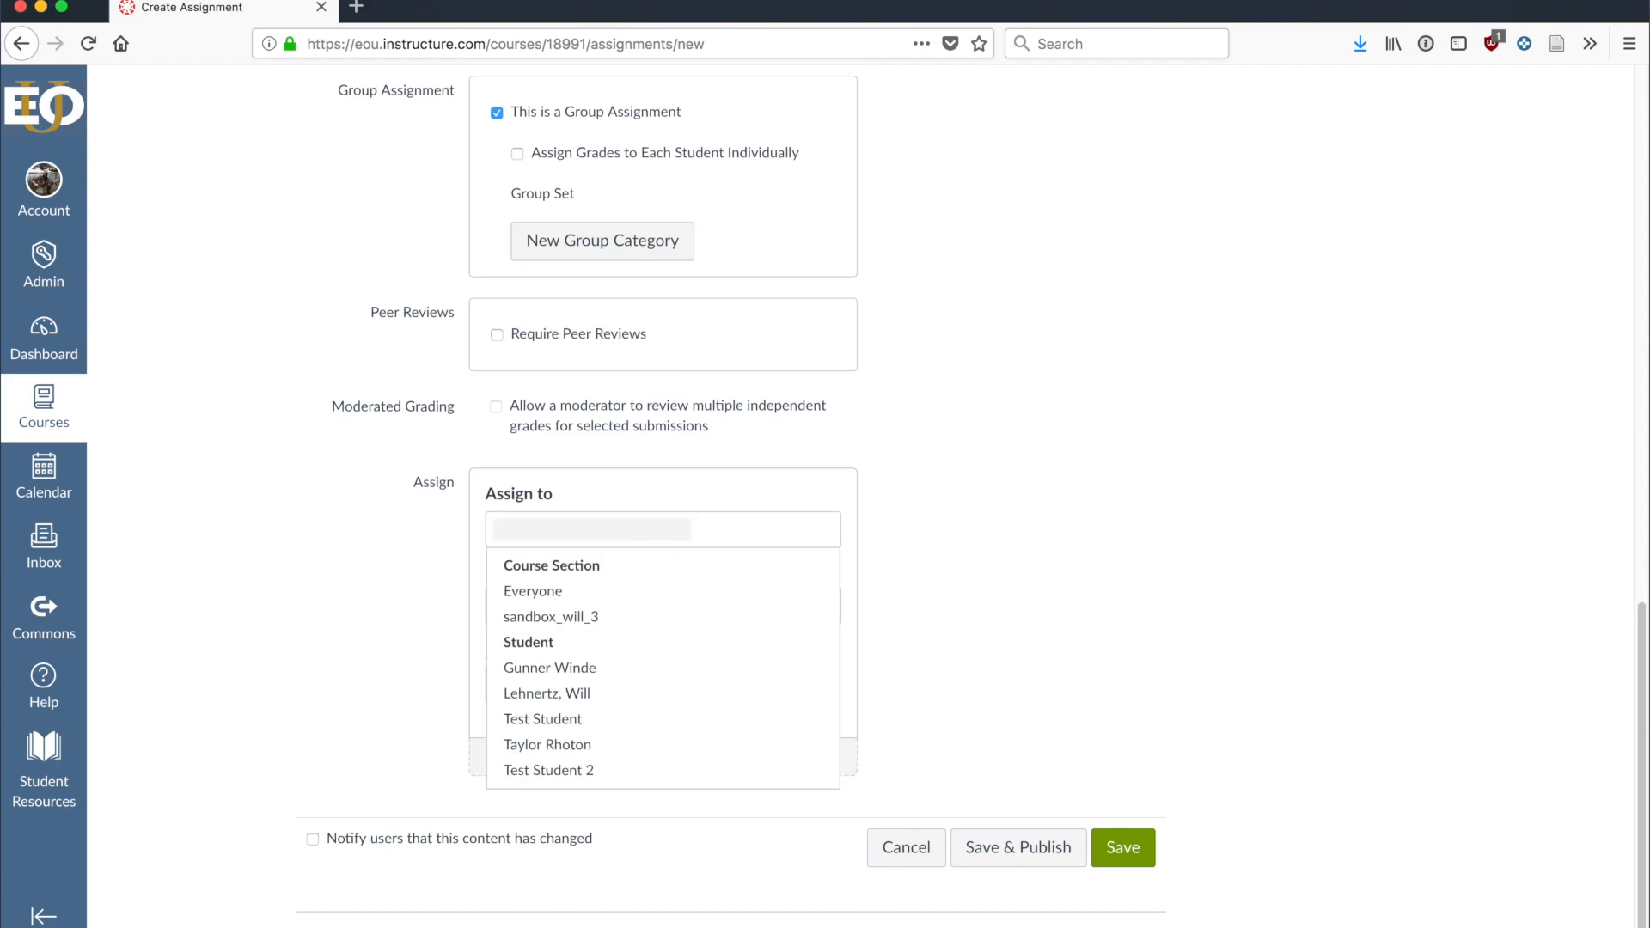
pyautogui.write('inc')
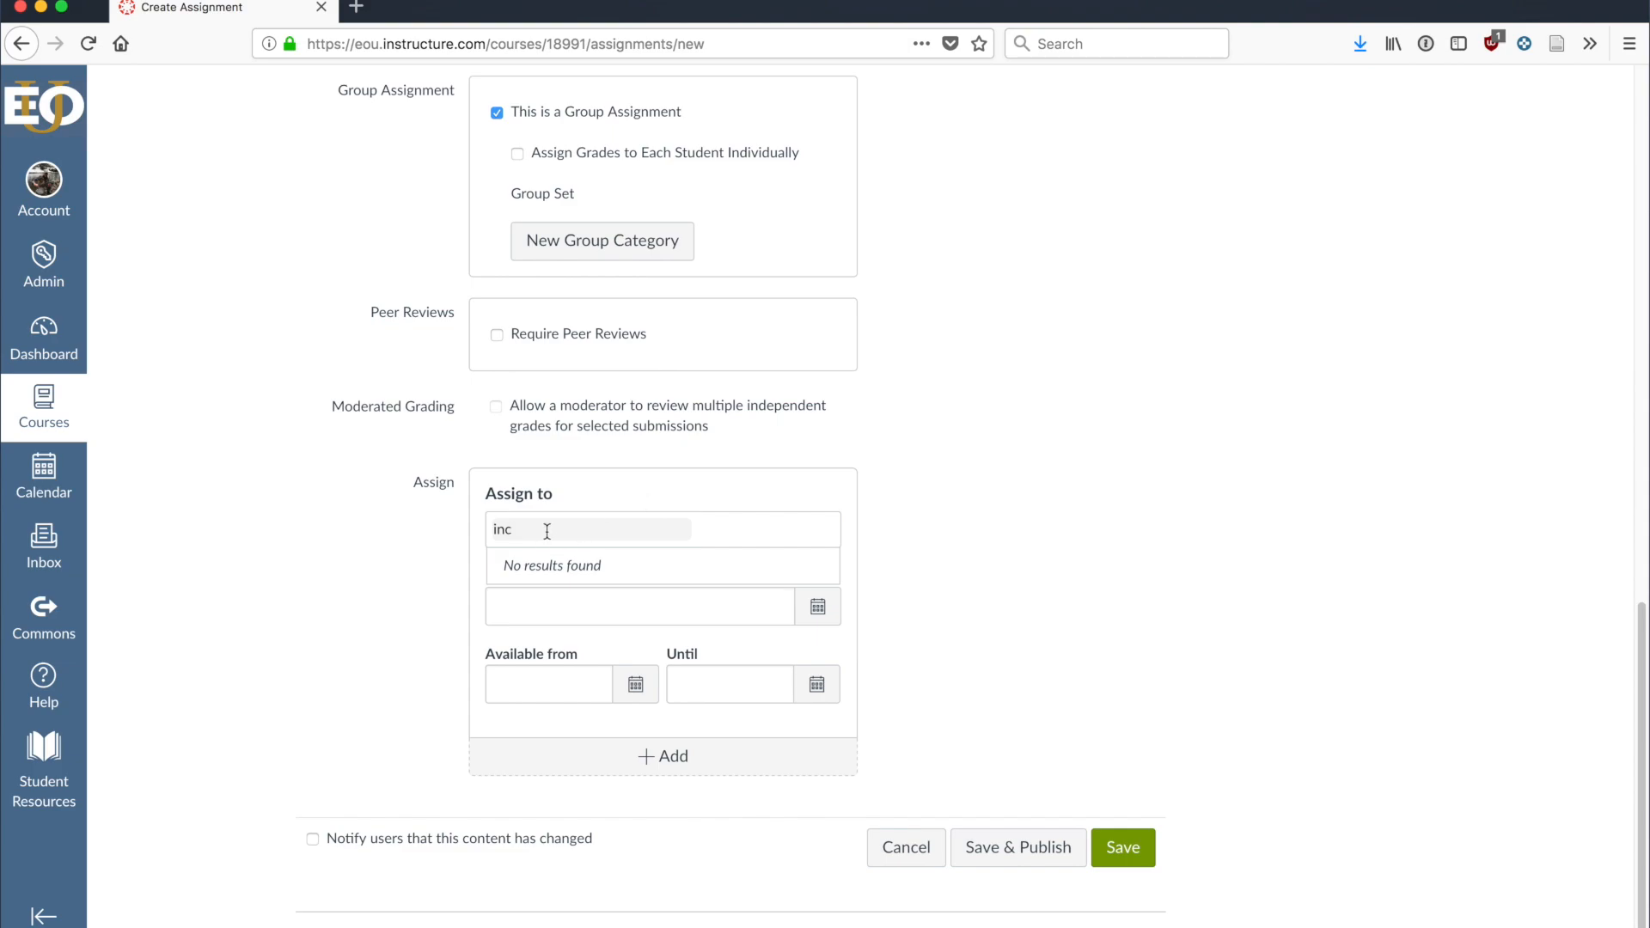
pyautogui.moveTo(538, 530); pyautogui.dragTo(484, 529)
pyautogui.write('ever')
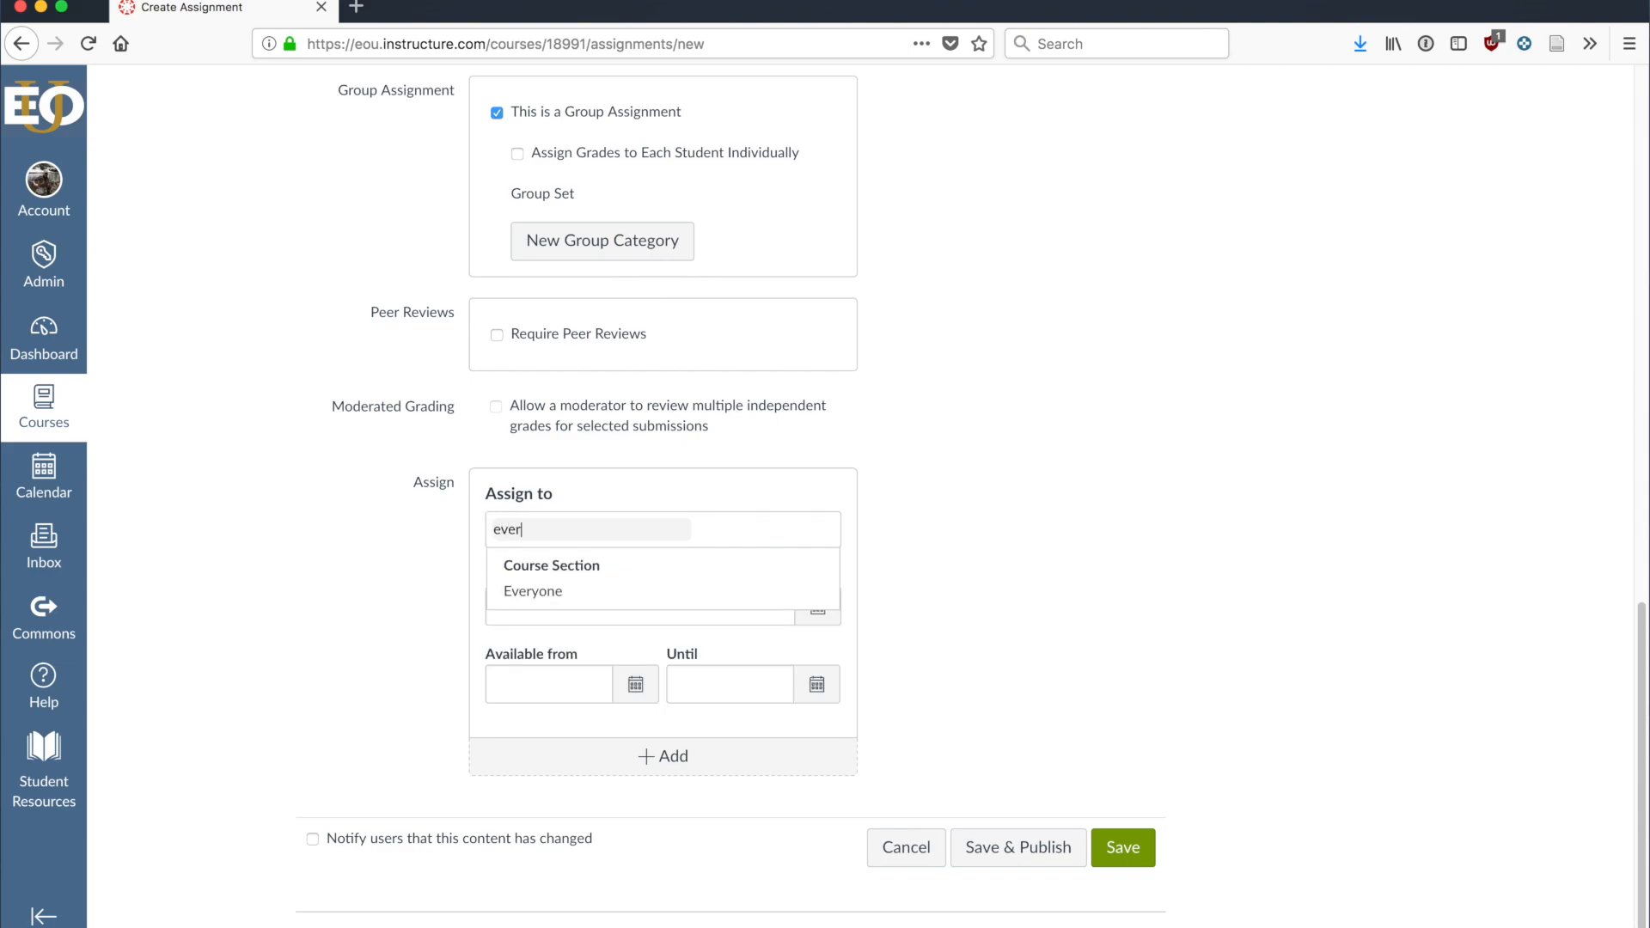
pyautogui.click(532, 592)
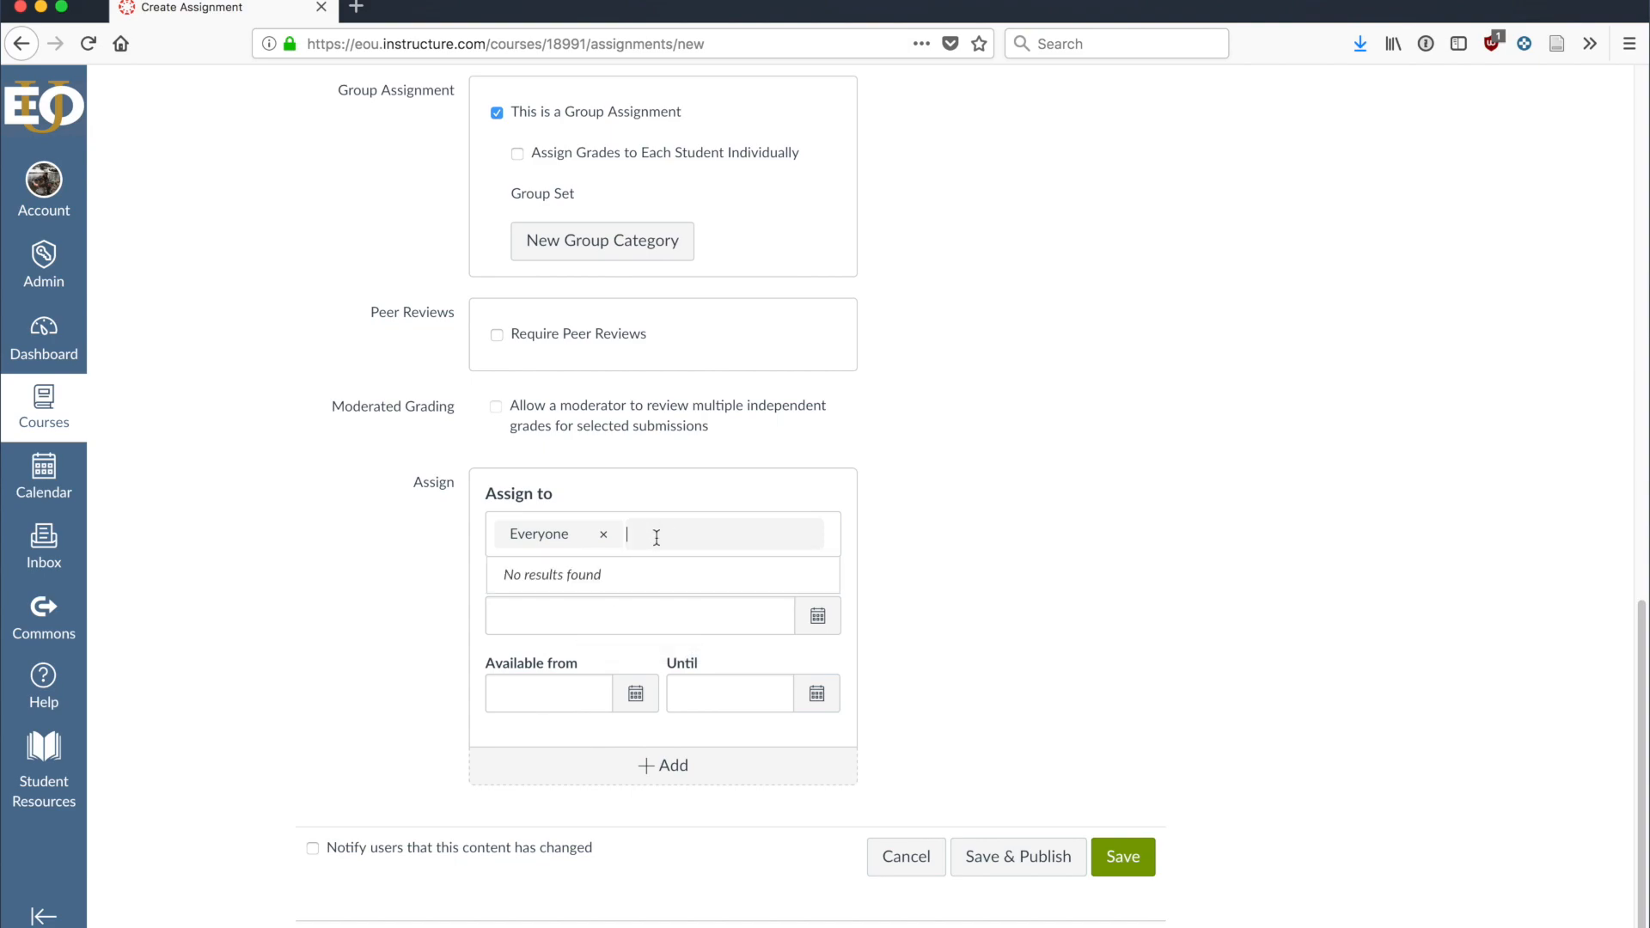
pyautogui.click(967, 540)
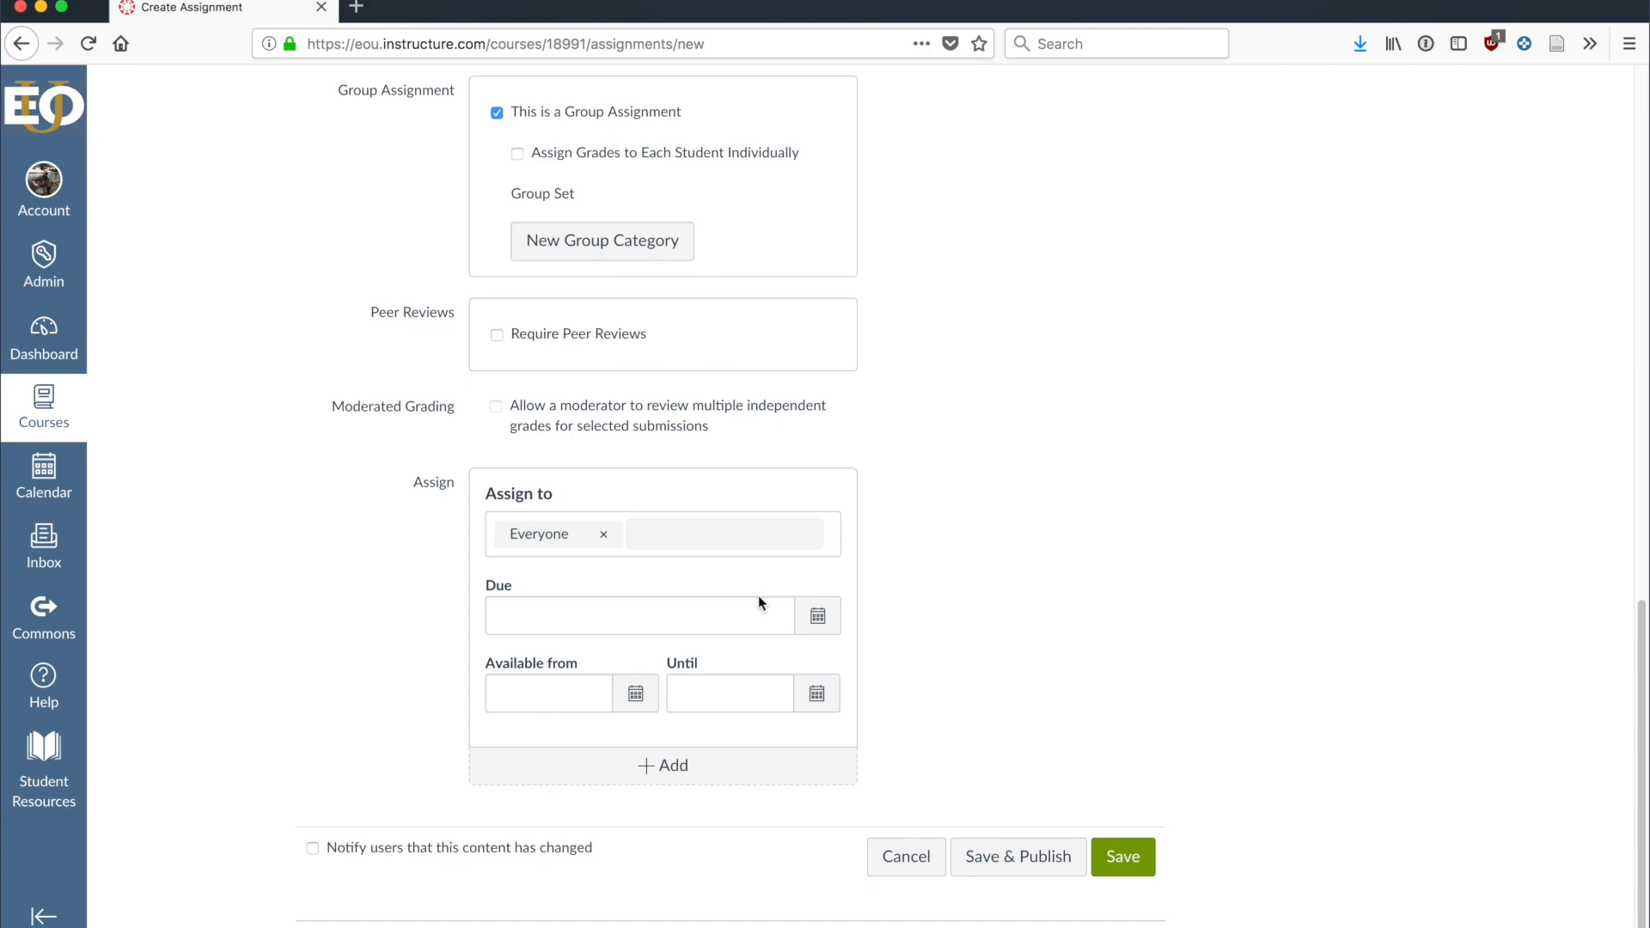
# - Add a second assignee block, search it for inc, and remove the block again
pyautogui.click(681, 777)
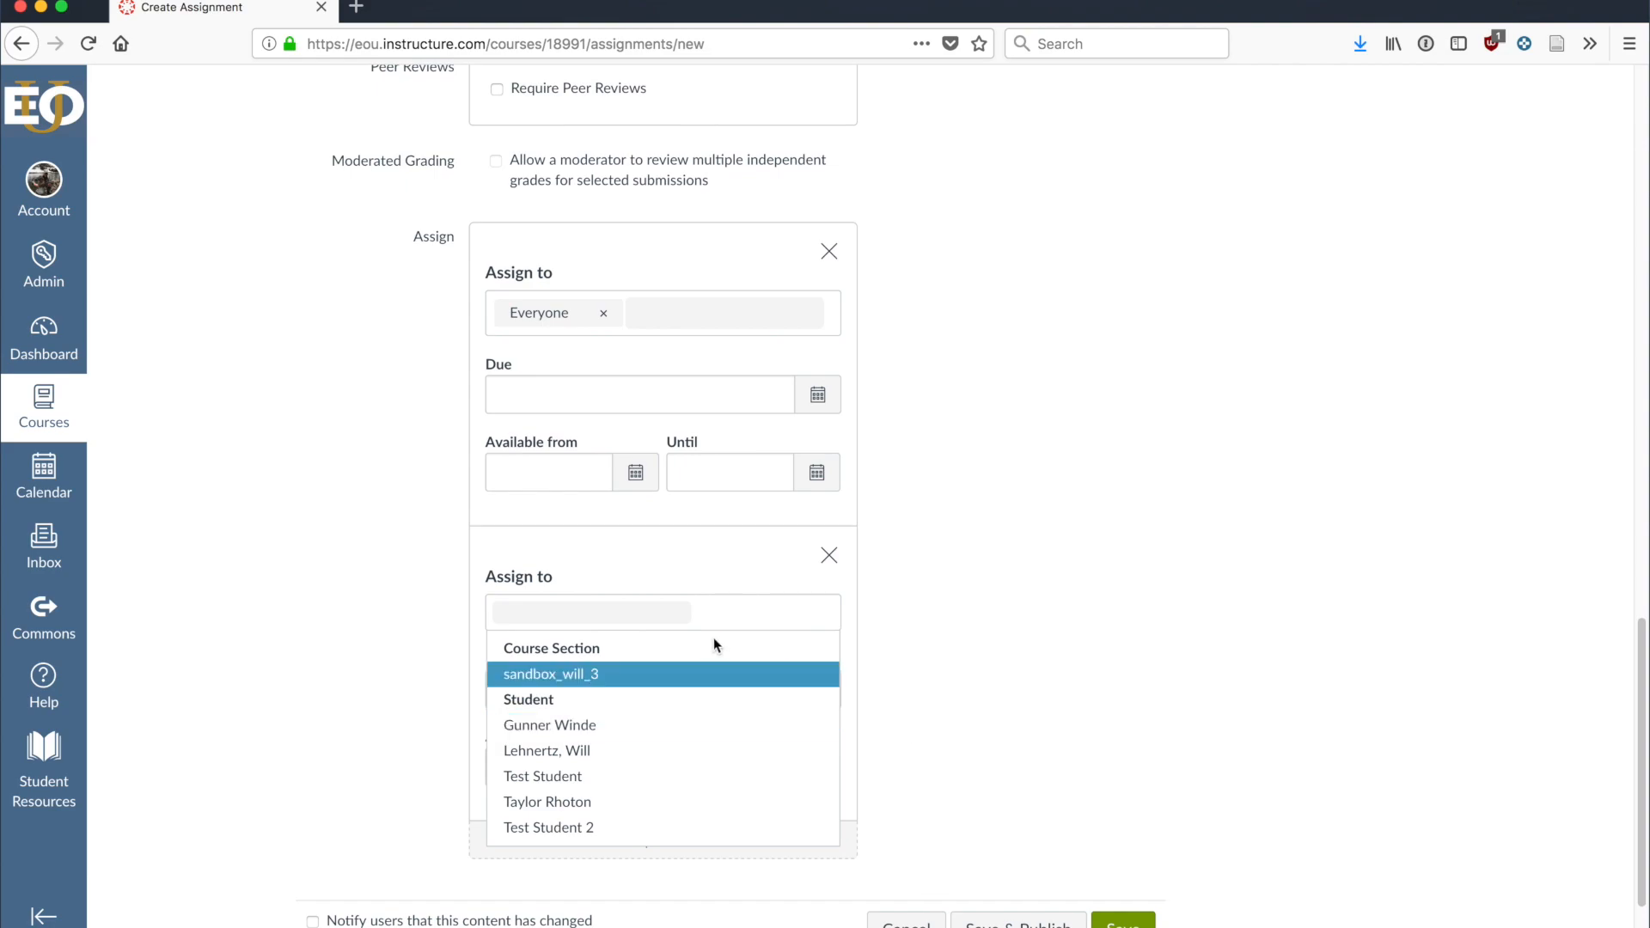
pyautogui.write('inc')
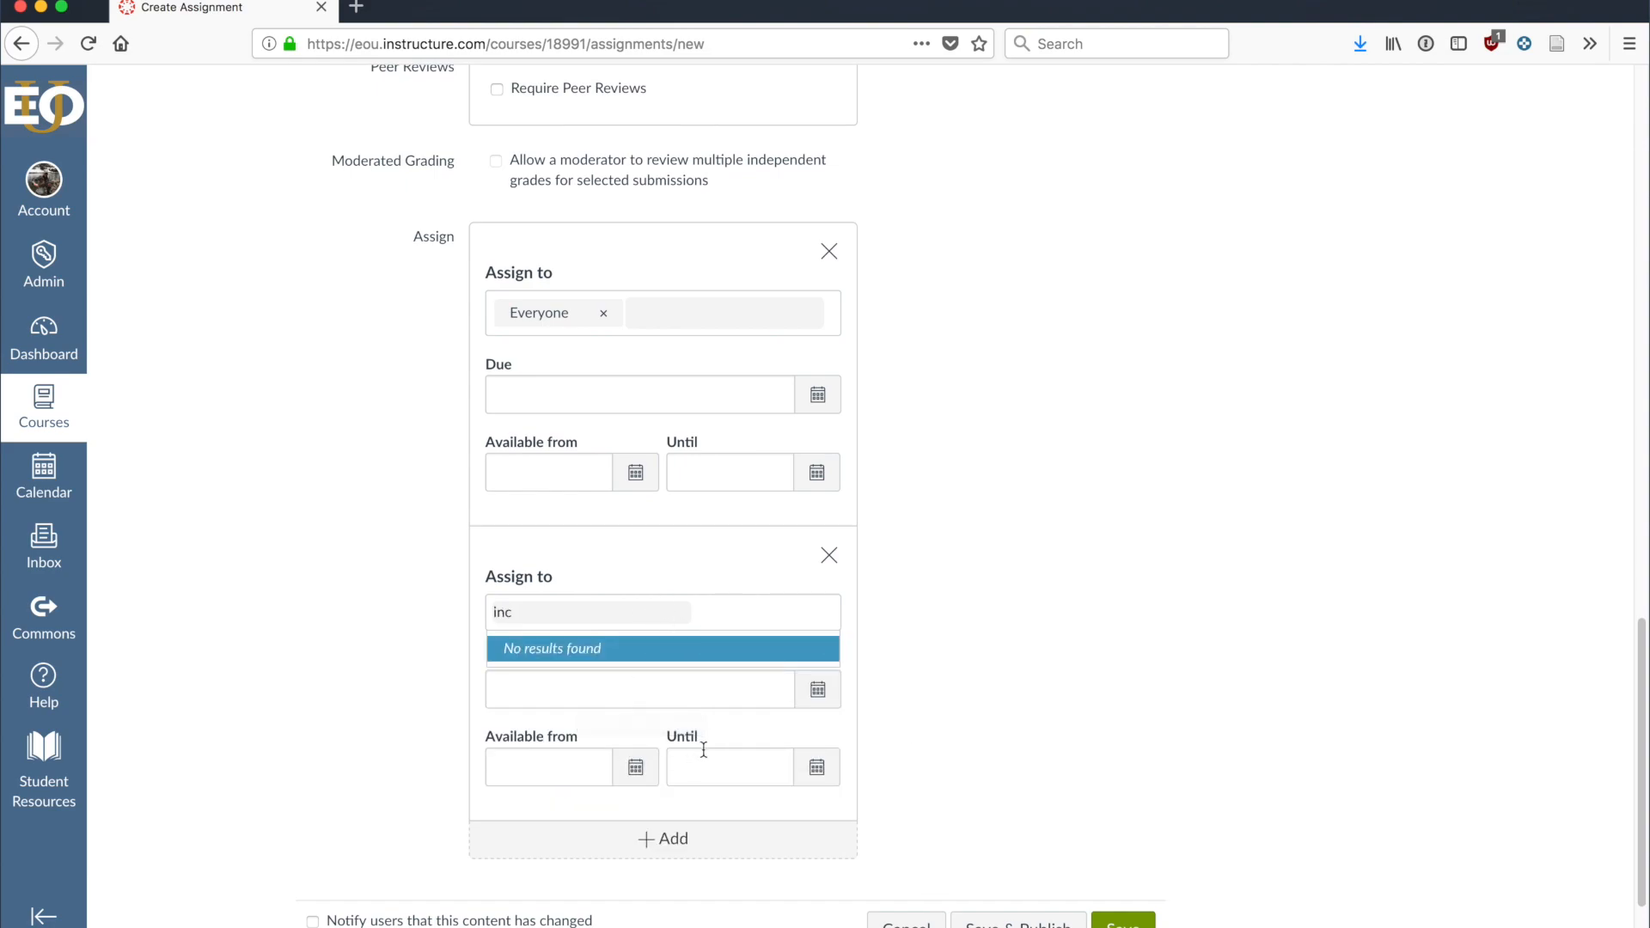
pyautogui.click(770, 767)
pyautogui.click(737, 617)
pyautogui.press('BackSpace')
pyautogui.press('BackSpace')
pyautogui.press('BackSpace')
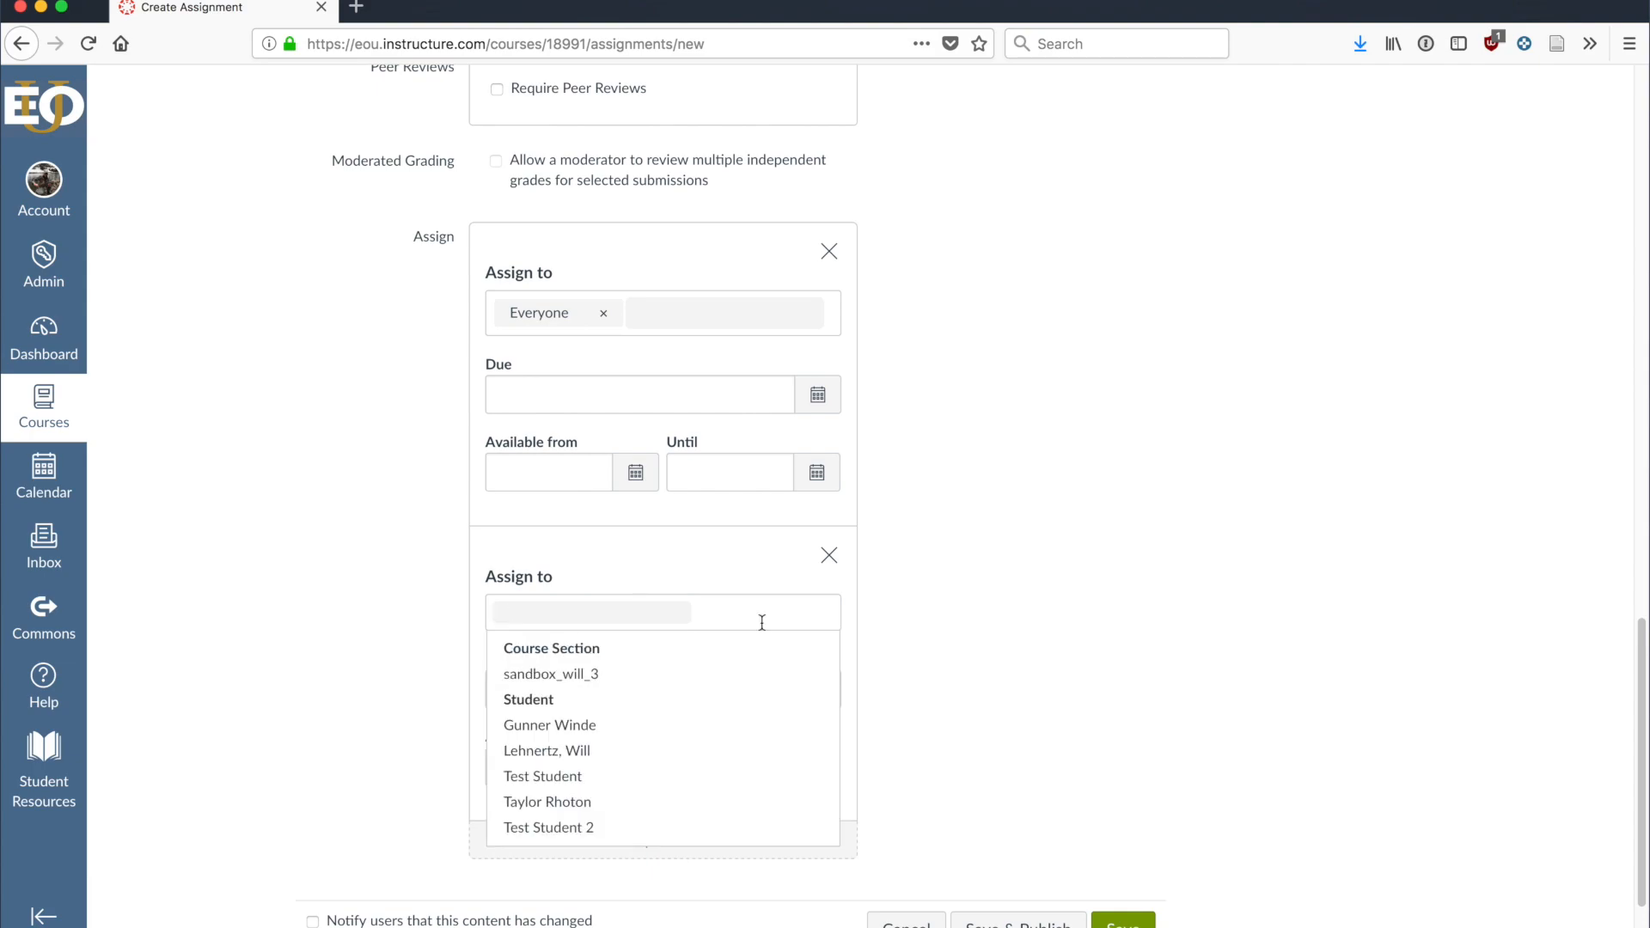
pyautogui.click(828, 555)
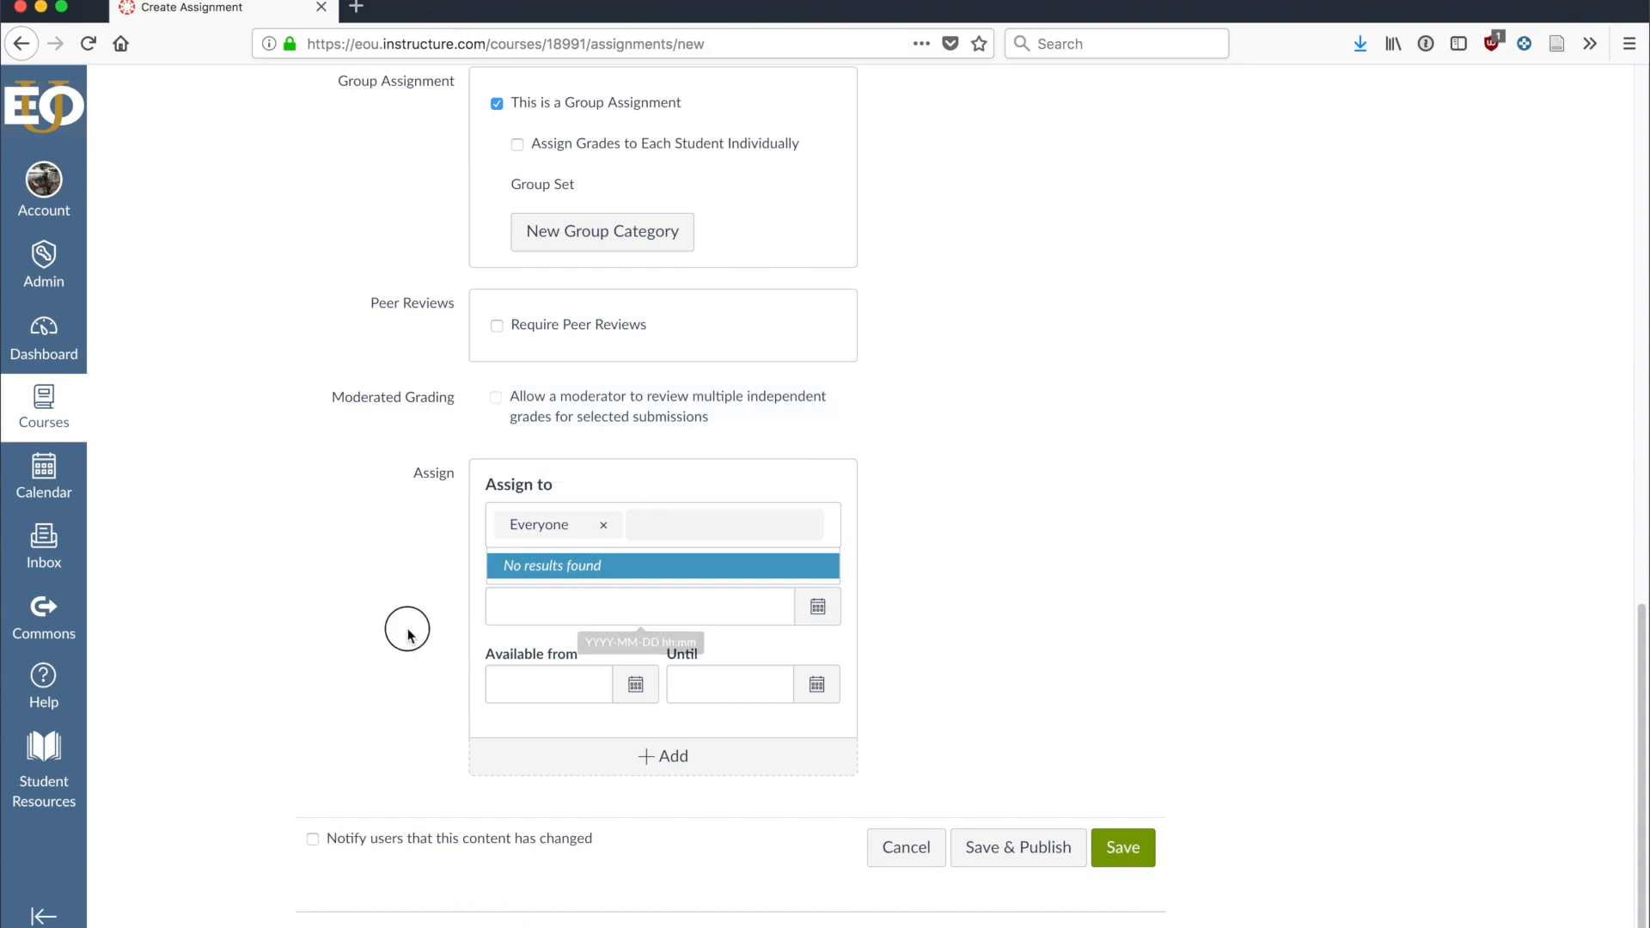
# - Set the due date for Everyone to Feb 6, 2018 at 11:59pm
pyautogui.click(565, 600)
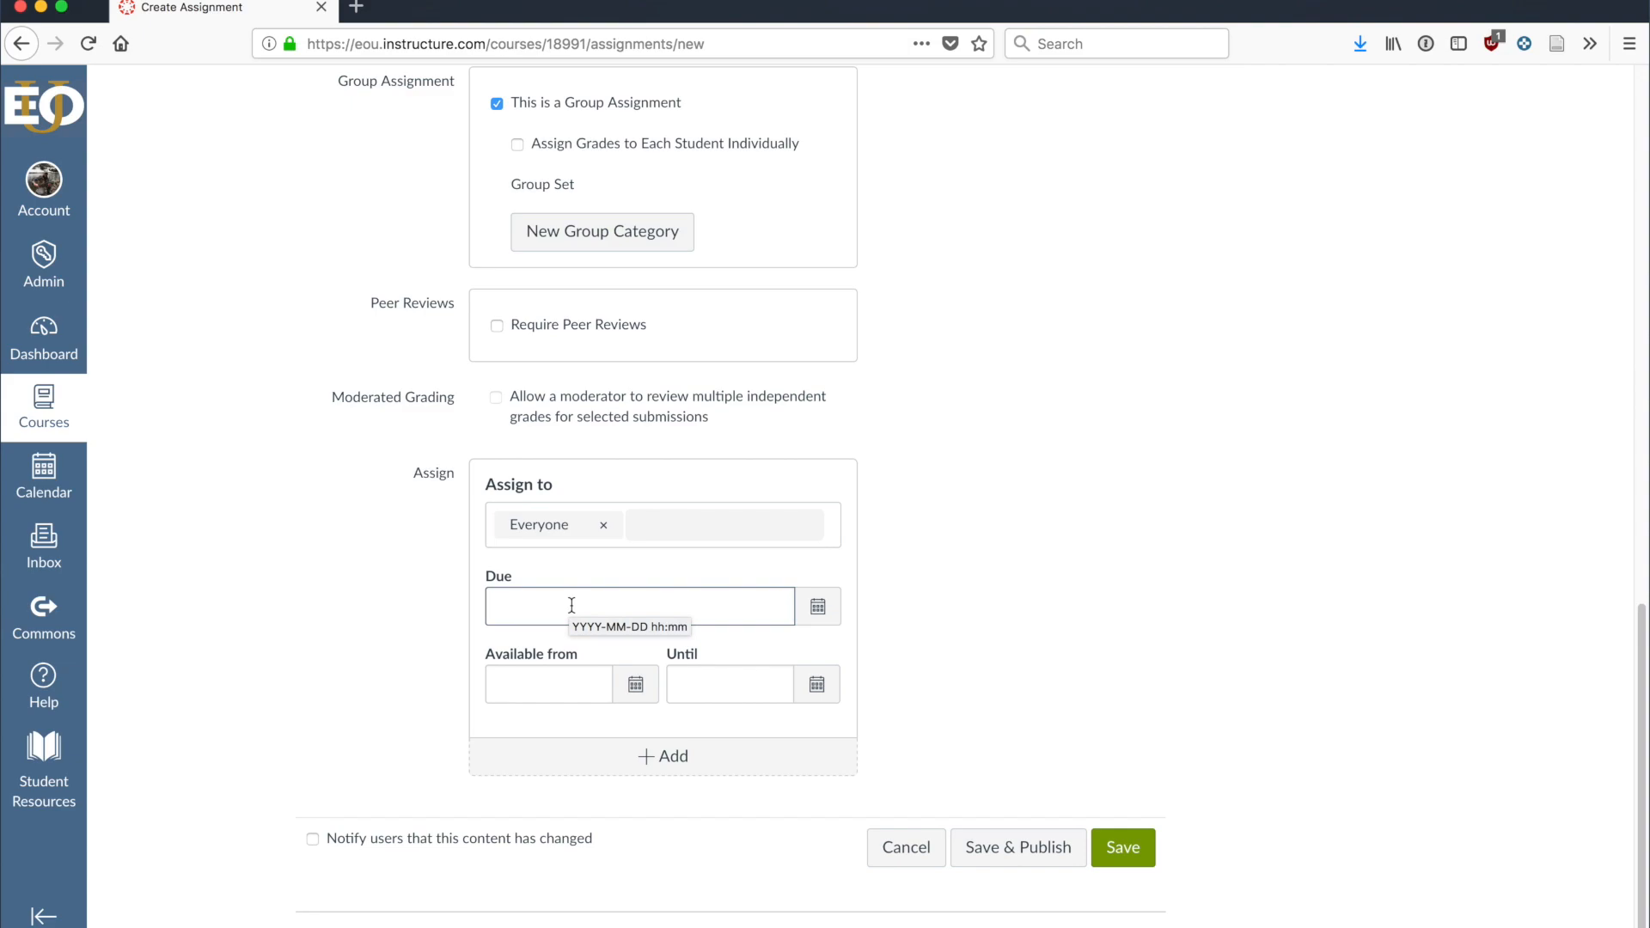
pyautogui.moveTo(488, 574); pyautogui.dragTo(533, 574)
pyautogui.click(611, 604)
pyautogui.click(817, 608)
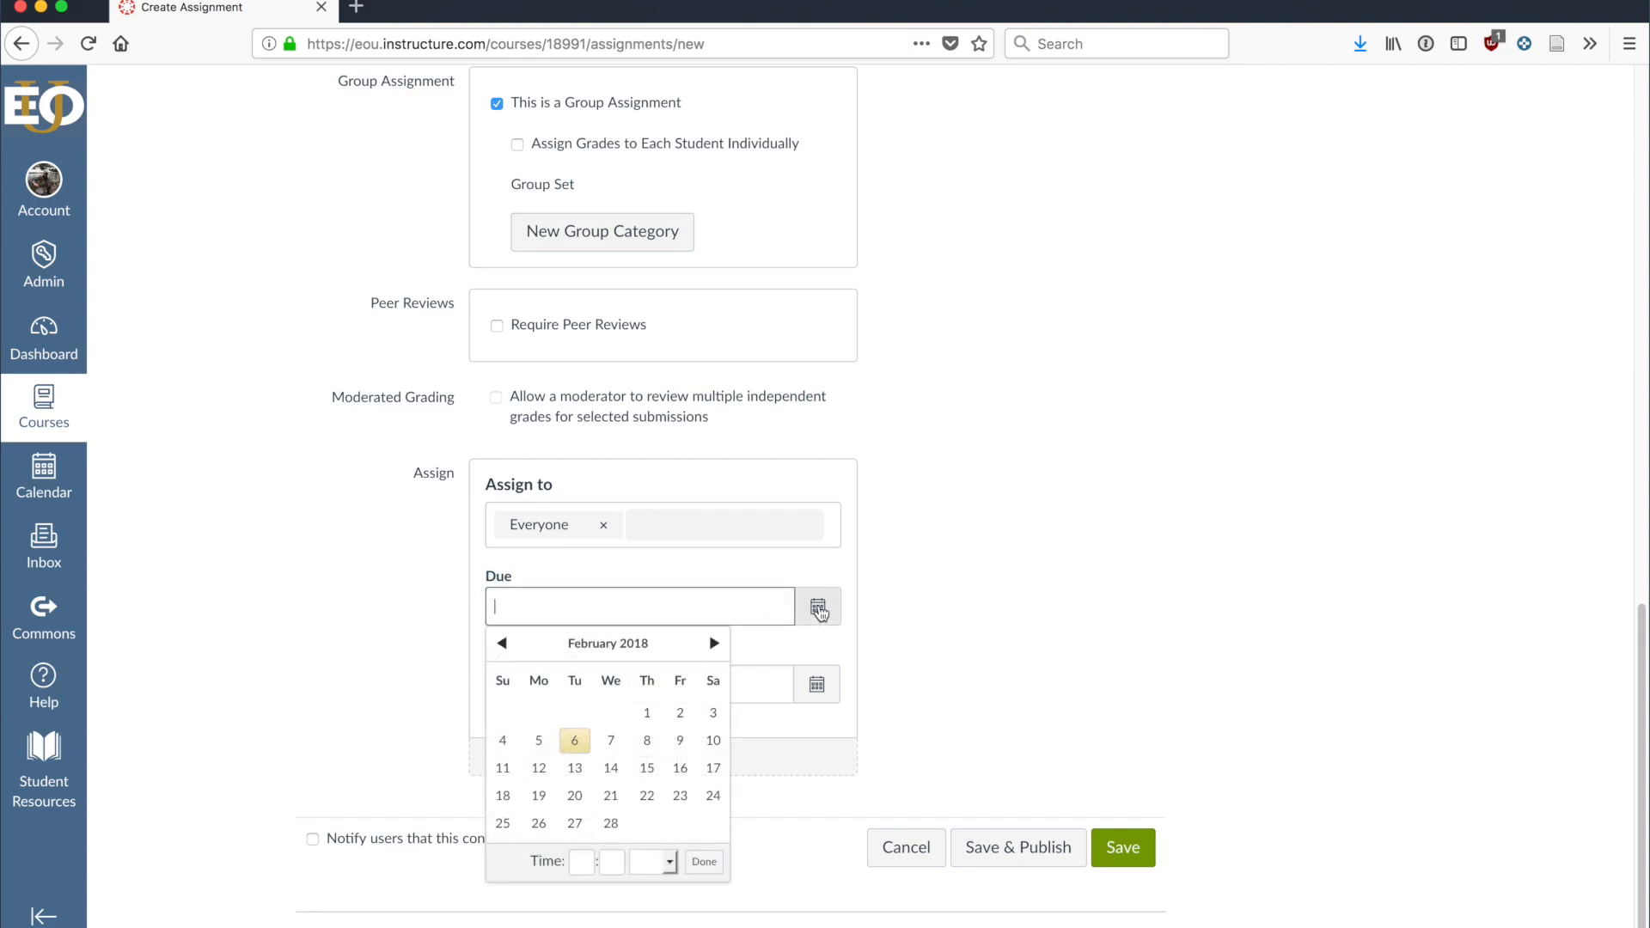
pyautogui.click(574, 740)
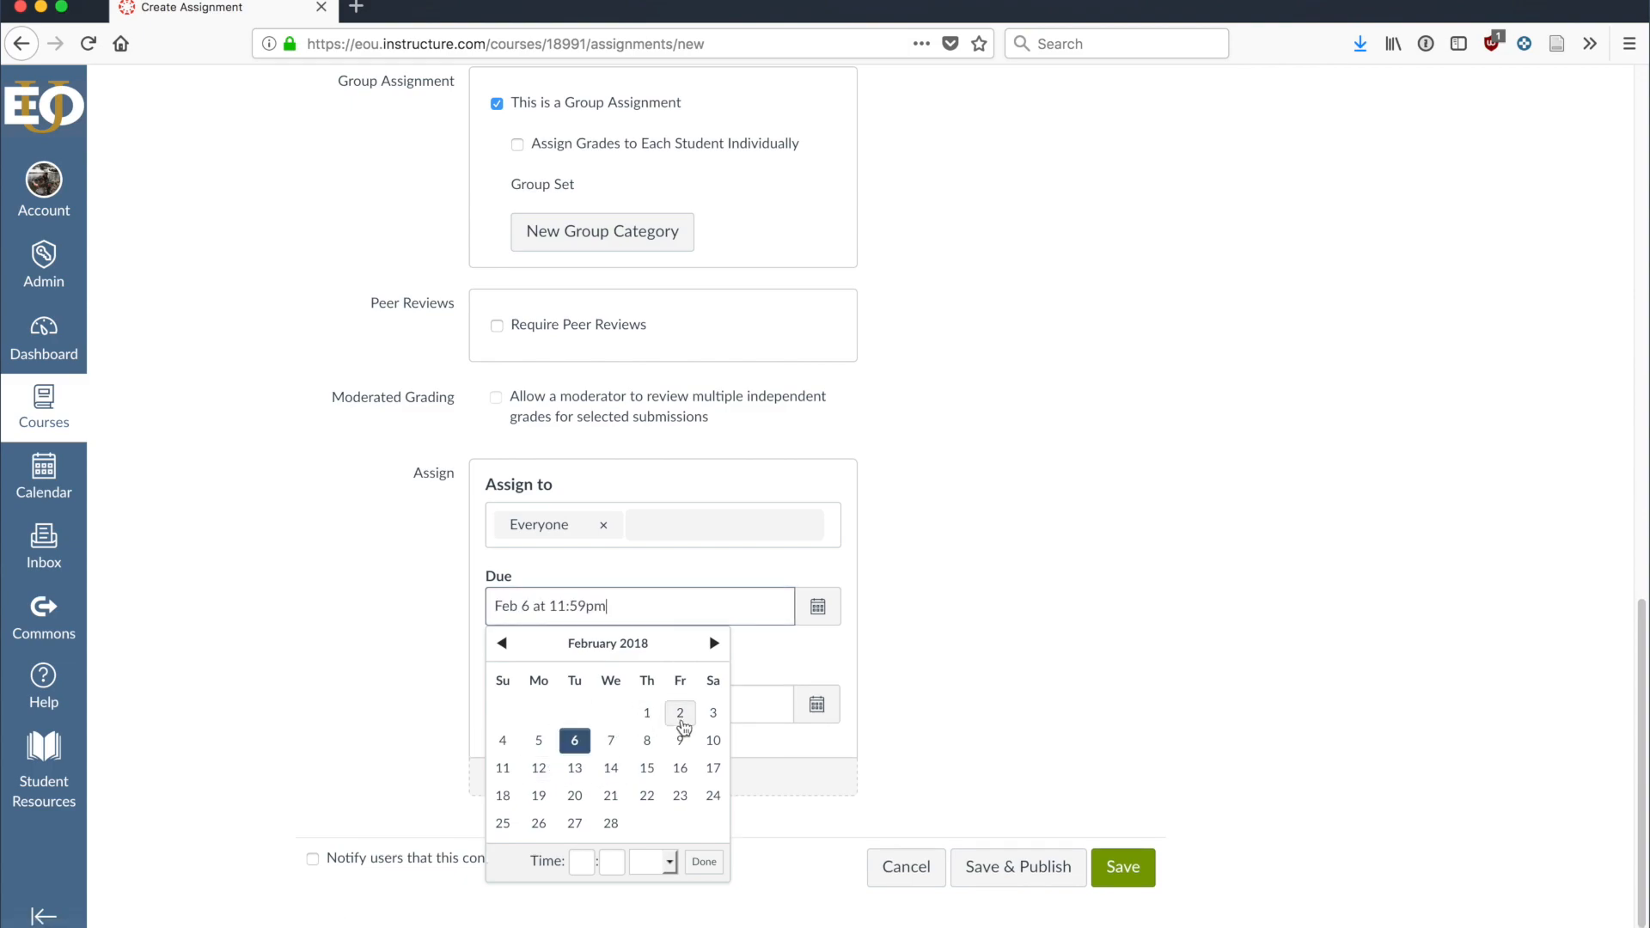
pyautogui.click(1031, 664)
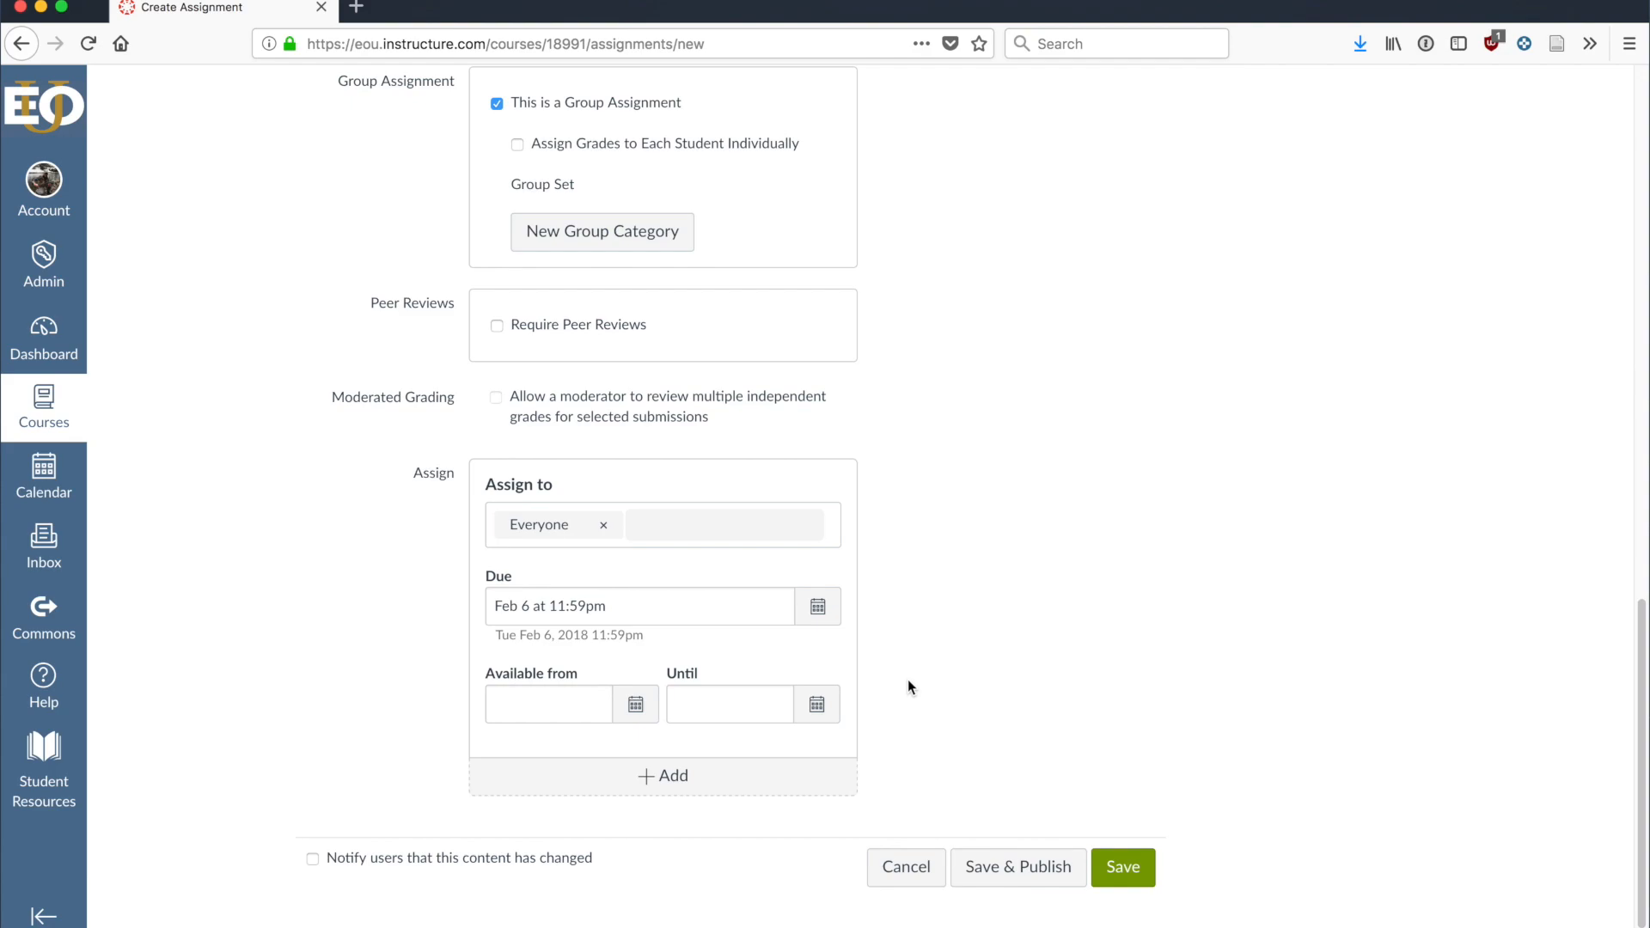
# - Make the assignment available from Feb 14 at 12am until Feb 21 at 11:59pm
pyautogui.click(581, 607)
pyautogui.scroll(-1, 938, 670)
pyautogui.scroll(5, 938, 671)
pyautogui.scroll(-1, 1079, 718)
pyautogui.scroll(-3, 1079, 718)
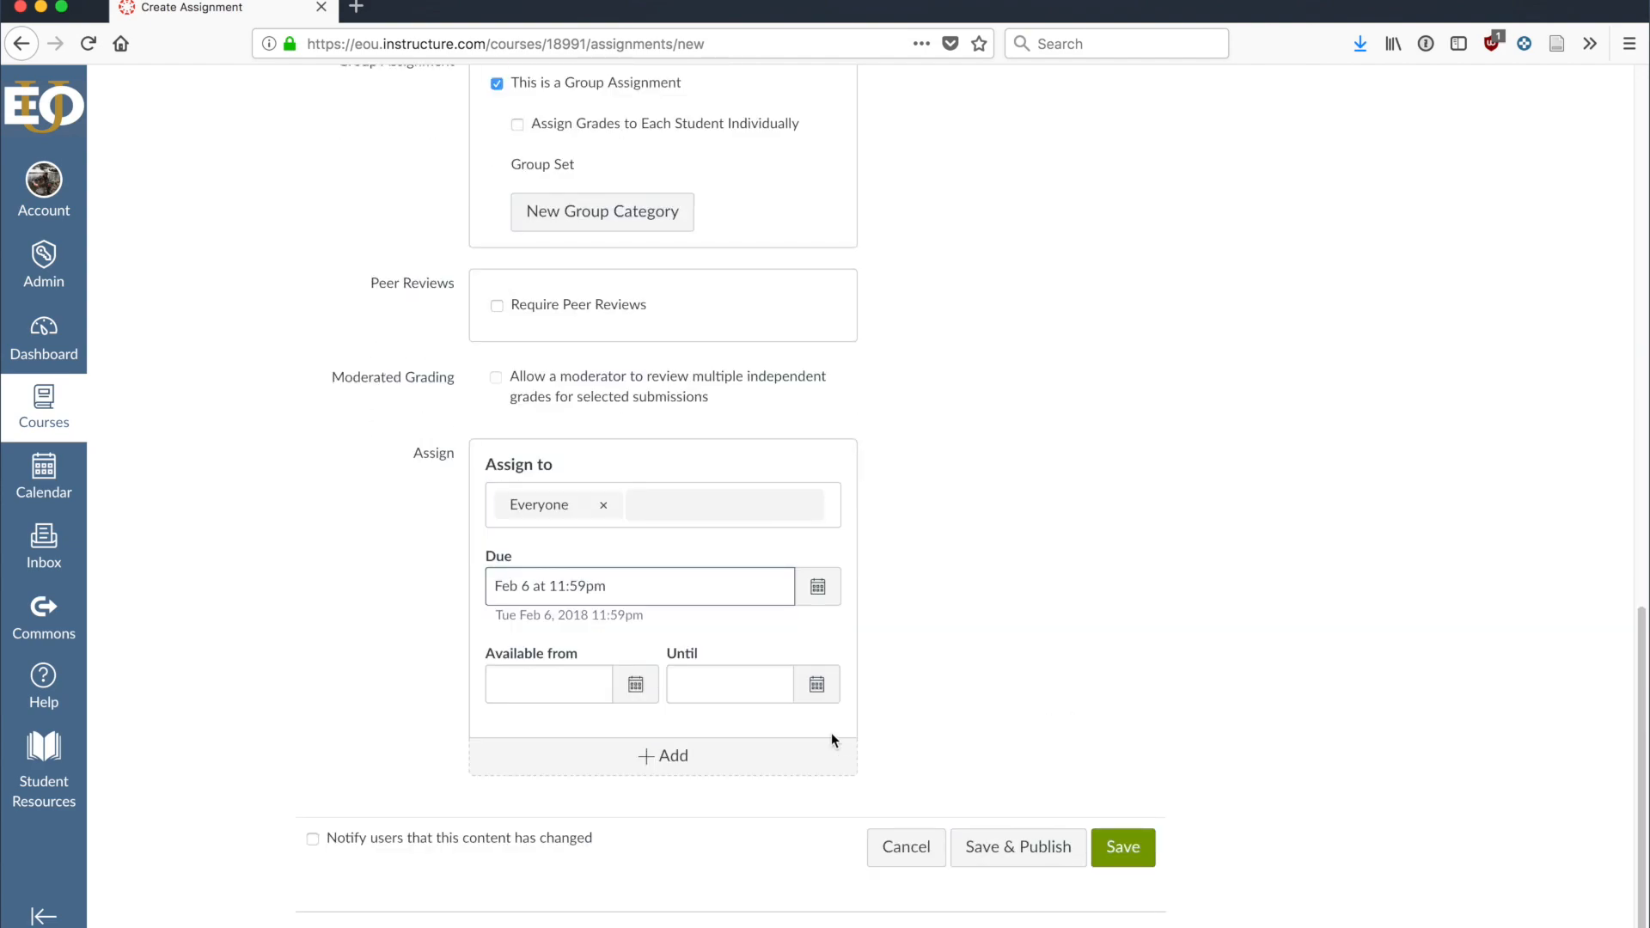
pyautogui.click(639, 691)
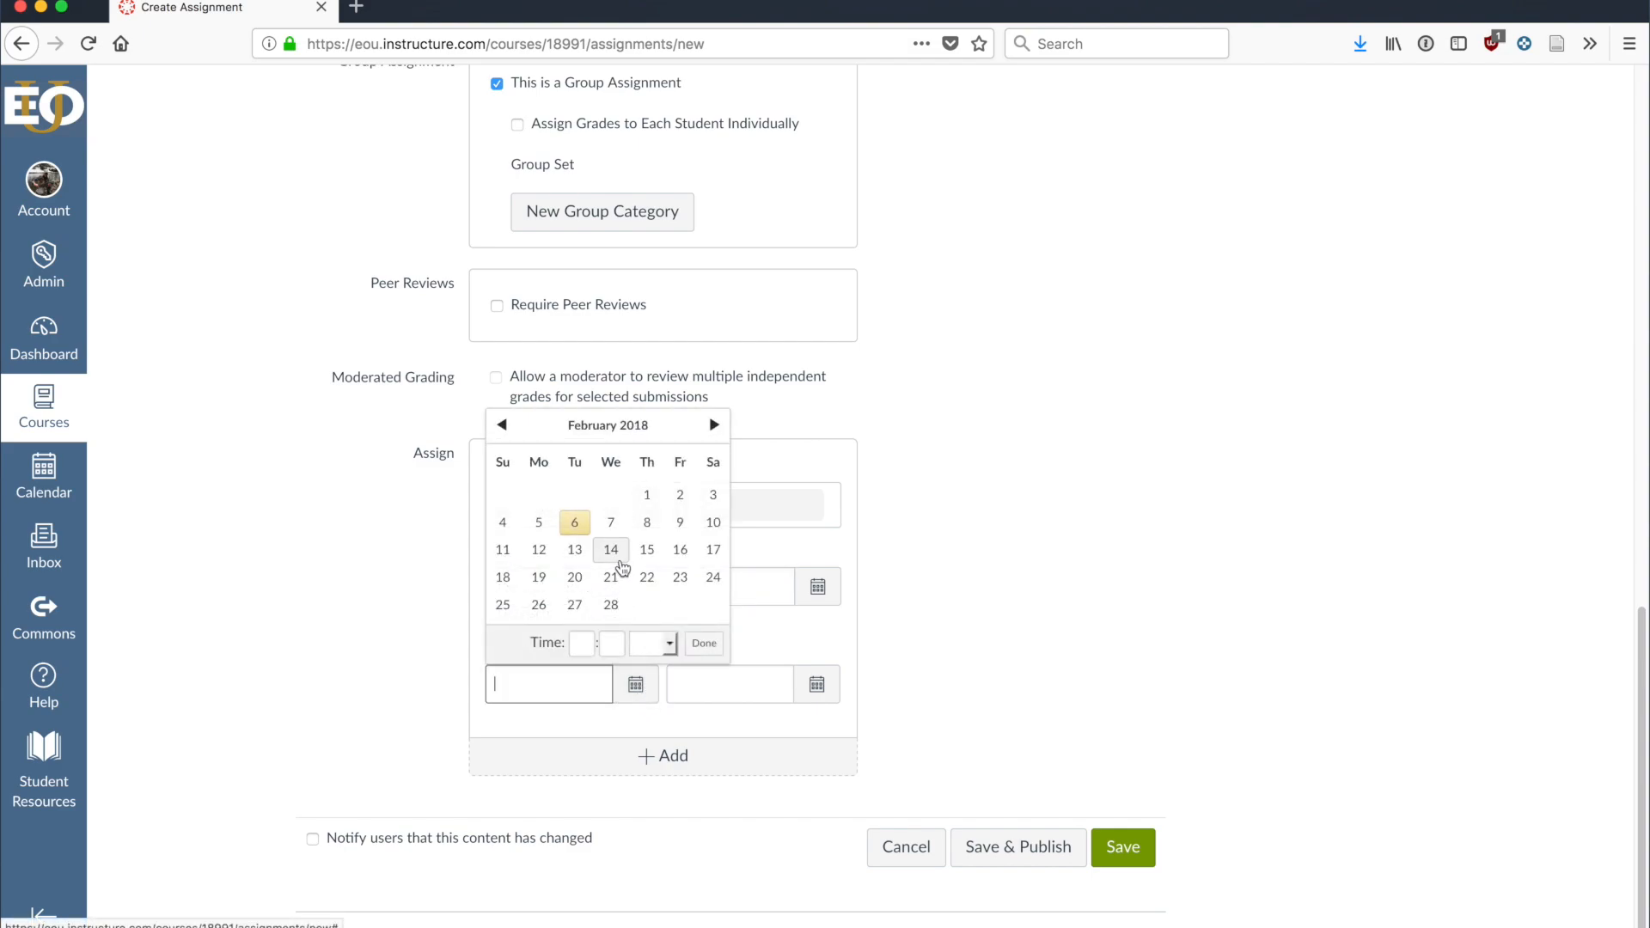
pyautogui.click(614, 555)
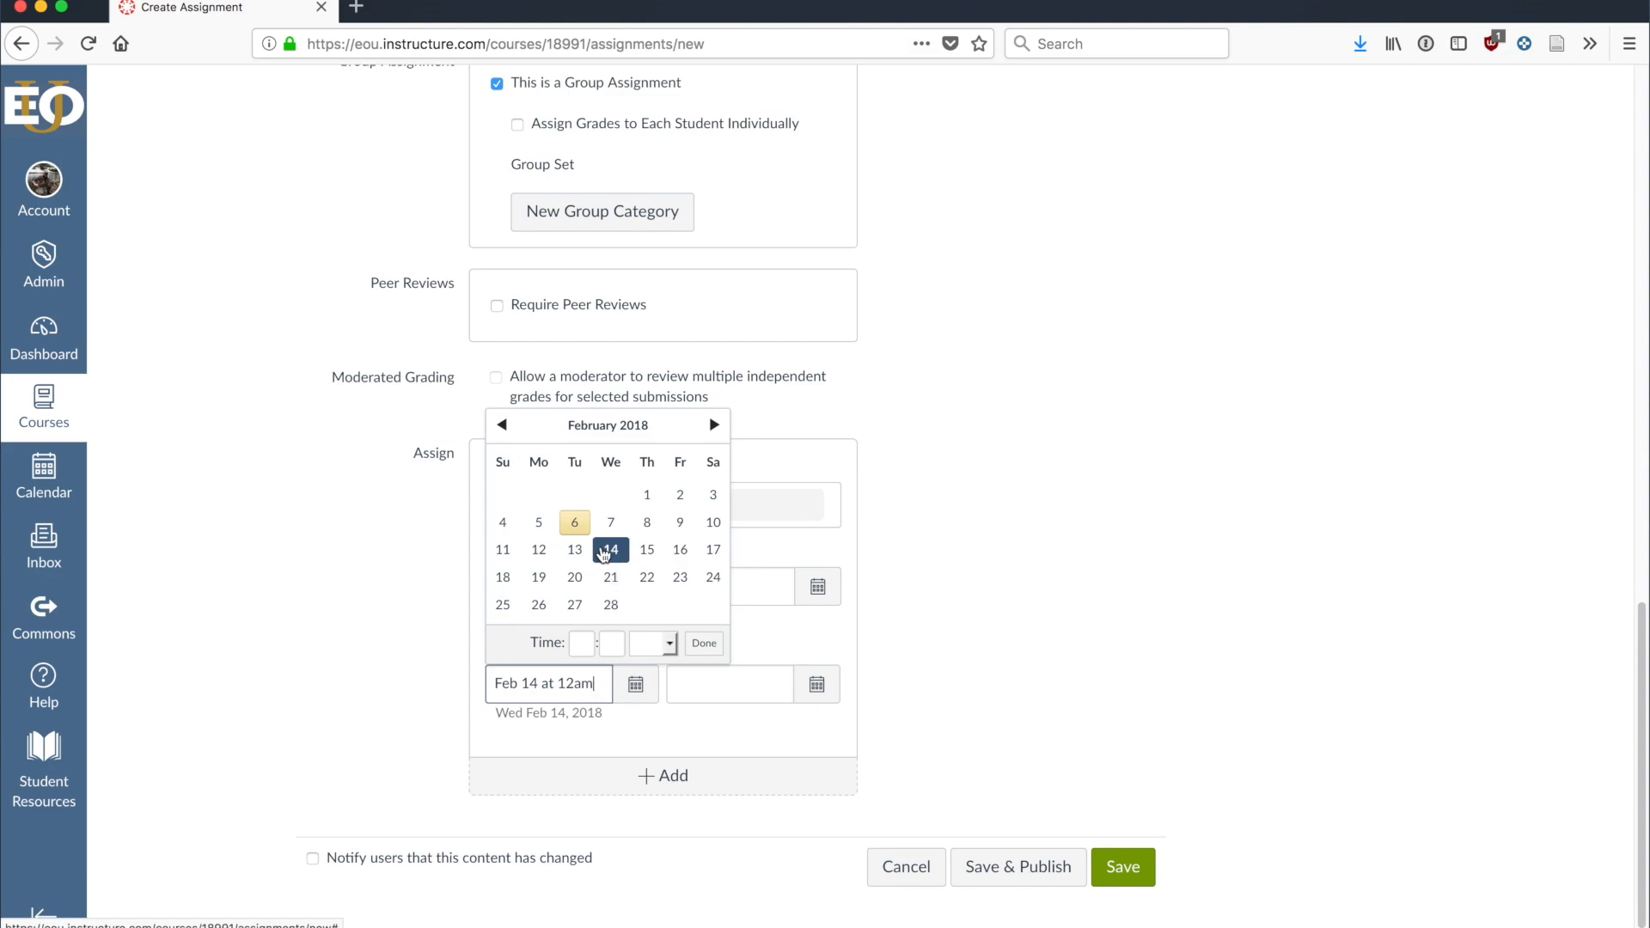
pyautogui.click(694, 685)
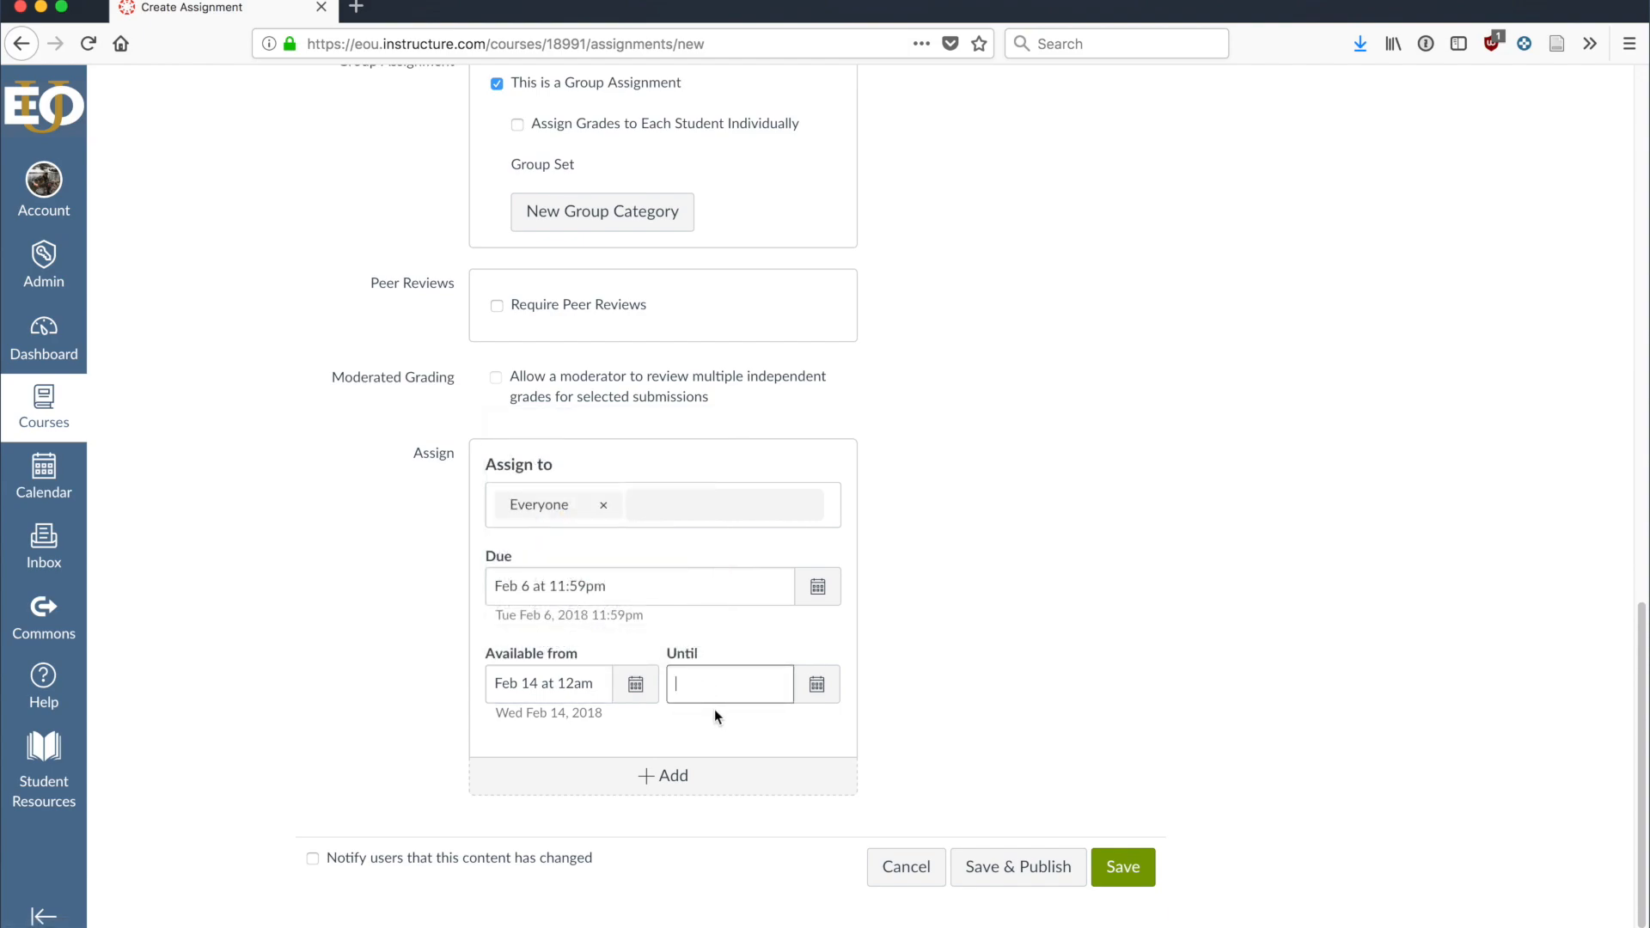
pyautogui.click(812, 686)
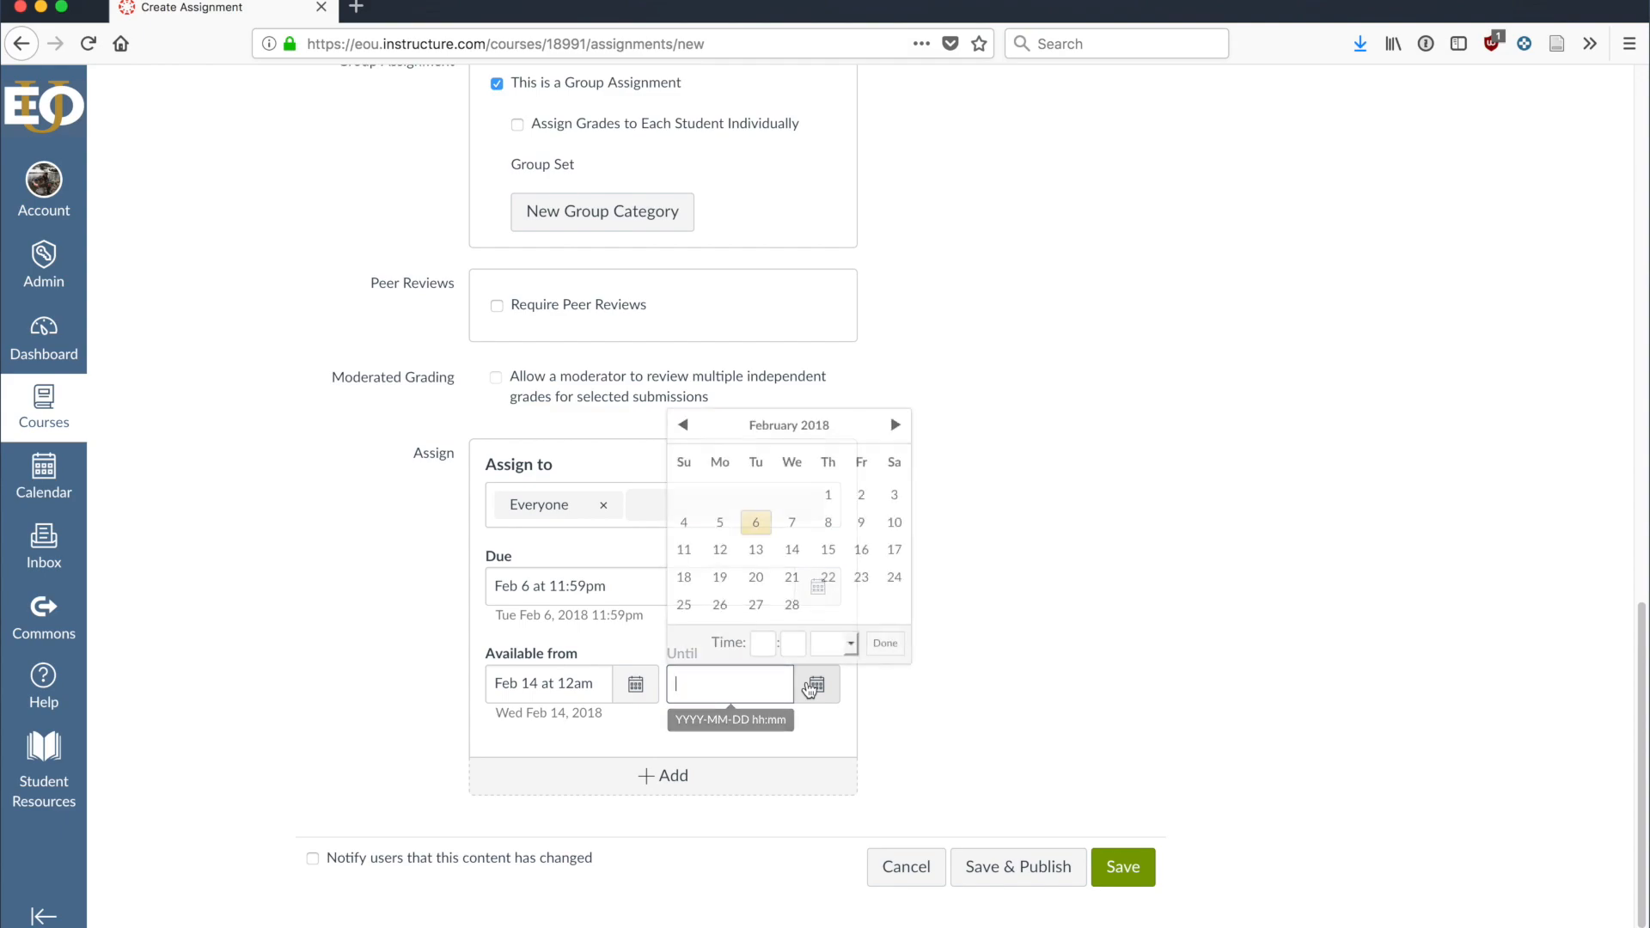
pyautogui.click(791, 579)
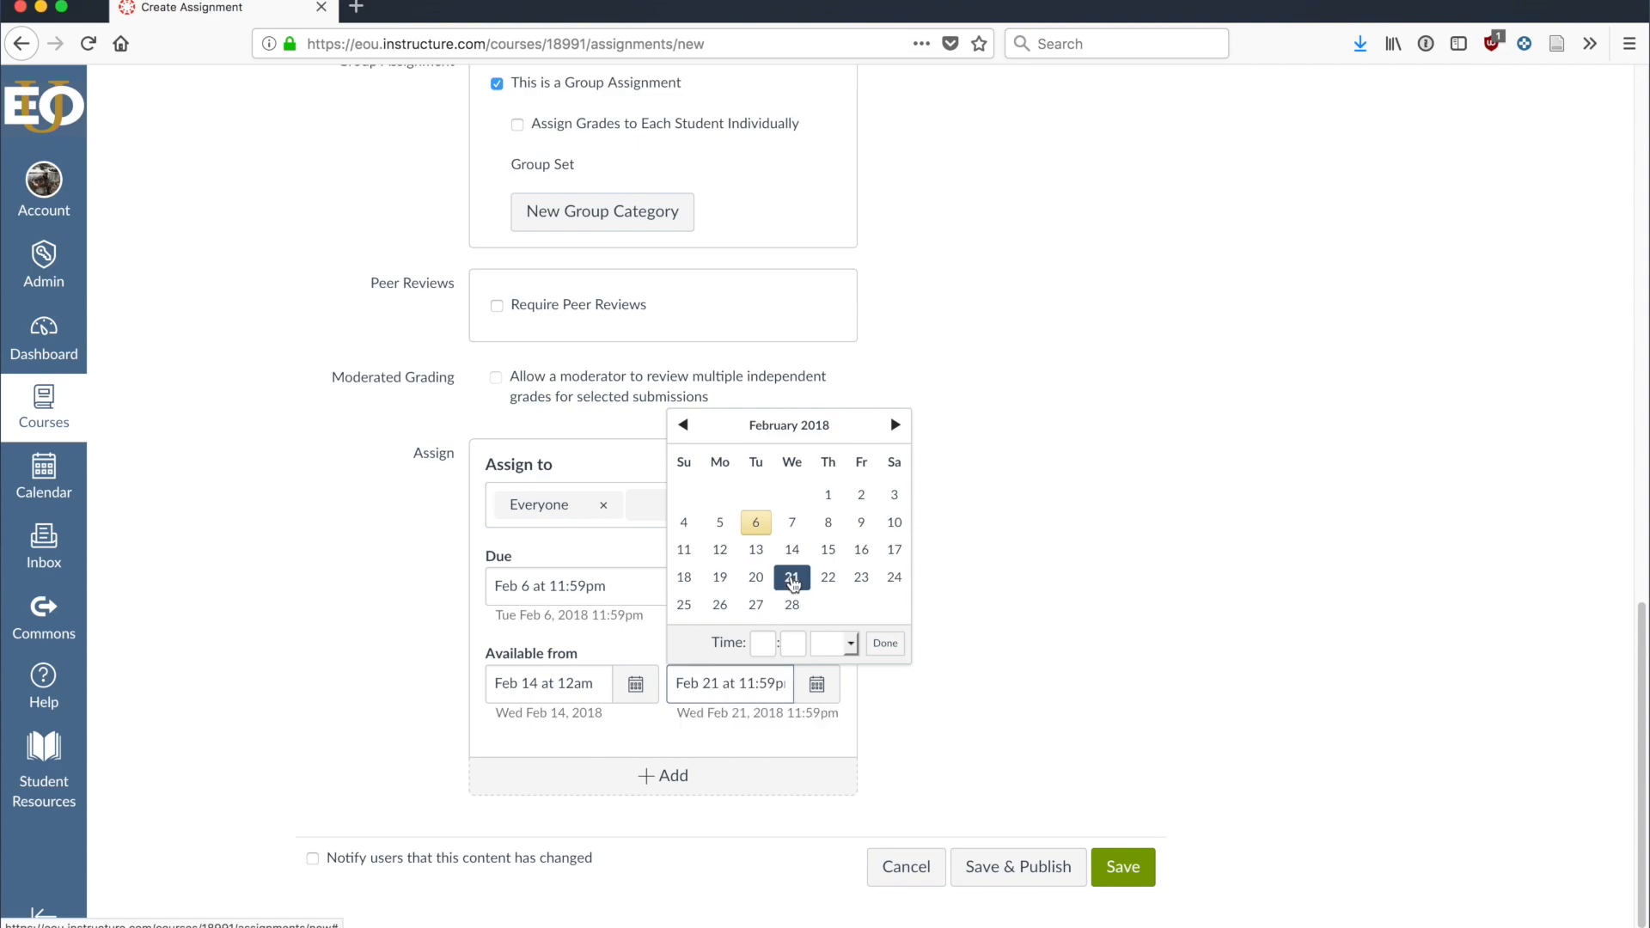
pyautogui.click(849, 718)
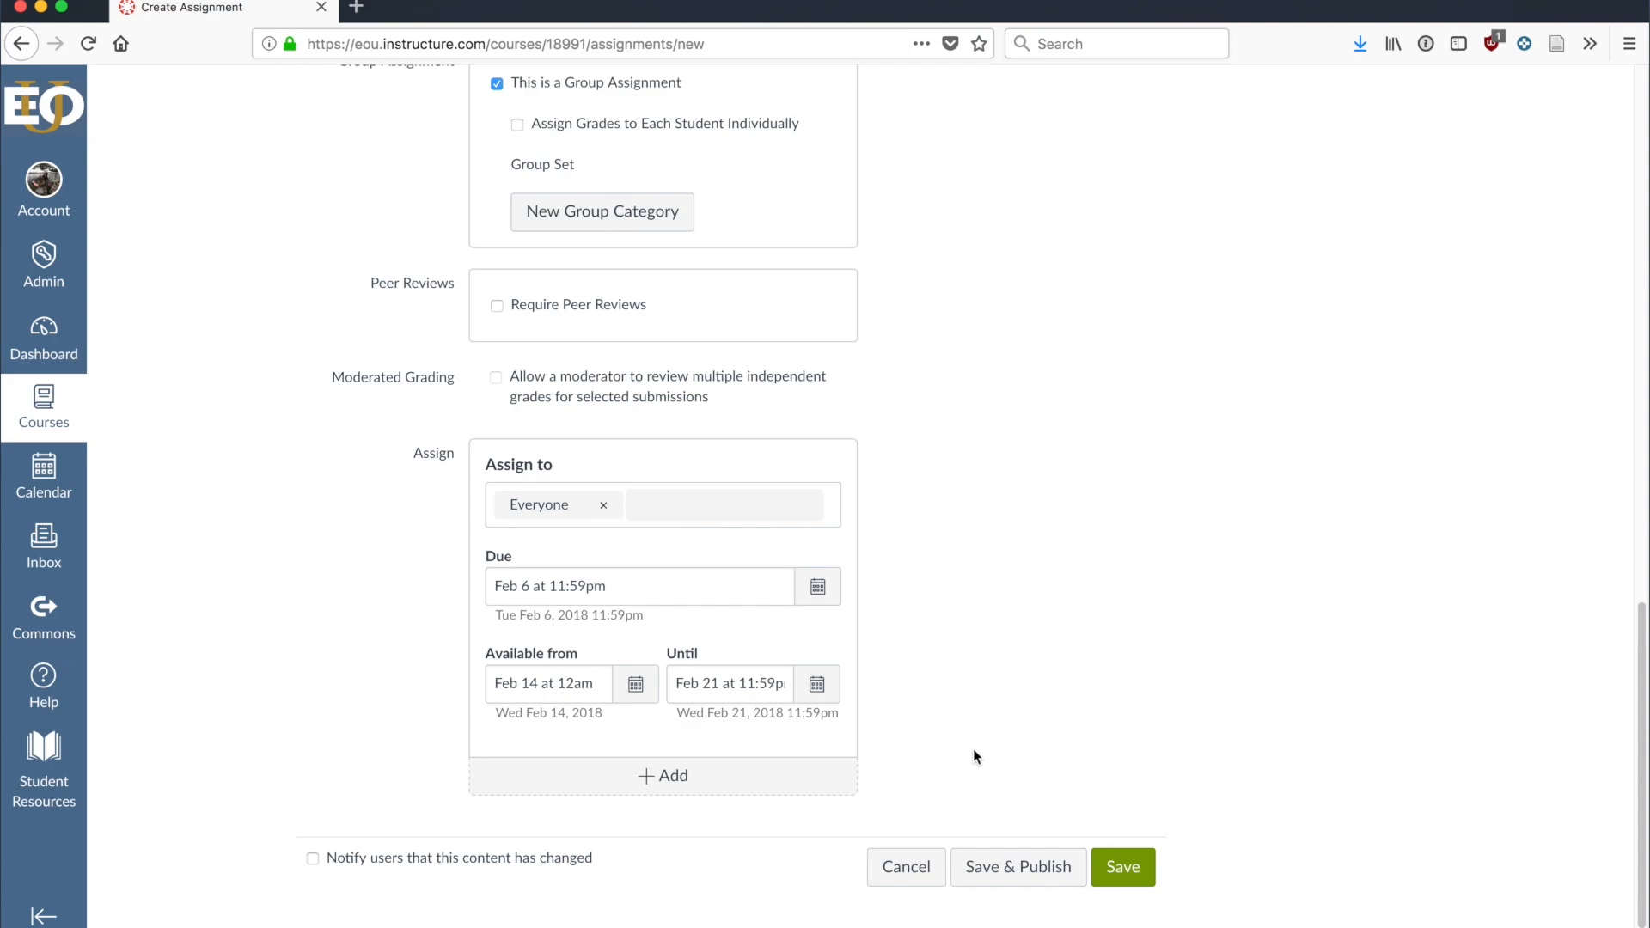
# - Try to save and publish the Paper assignment
pyautogui.scroll(5, 971, 746)
pyautogui.scroll(-5, 972, 746)
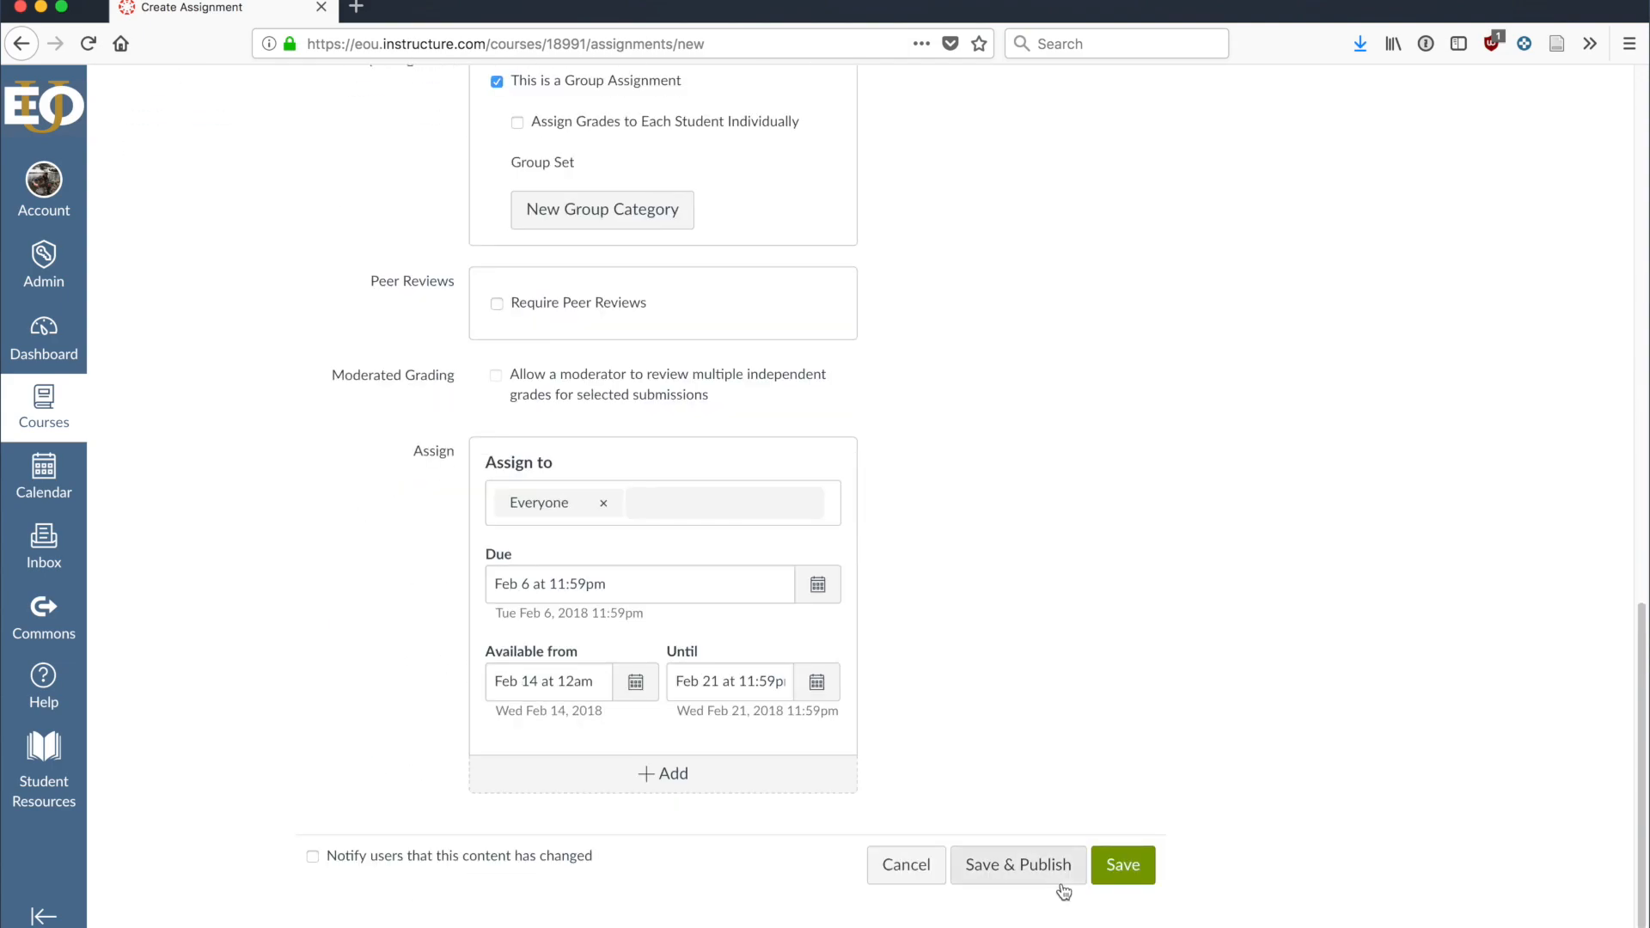
pyautogui.scroll(-1, 1002, 674)
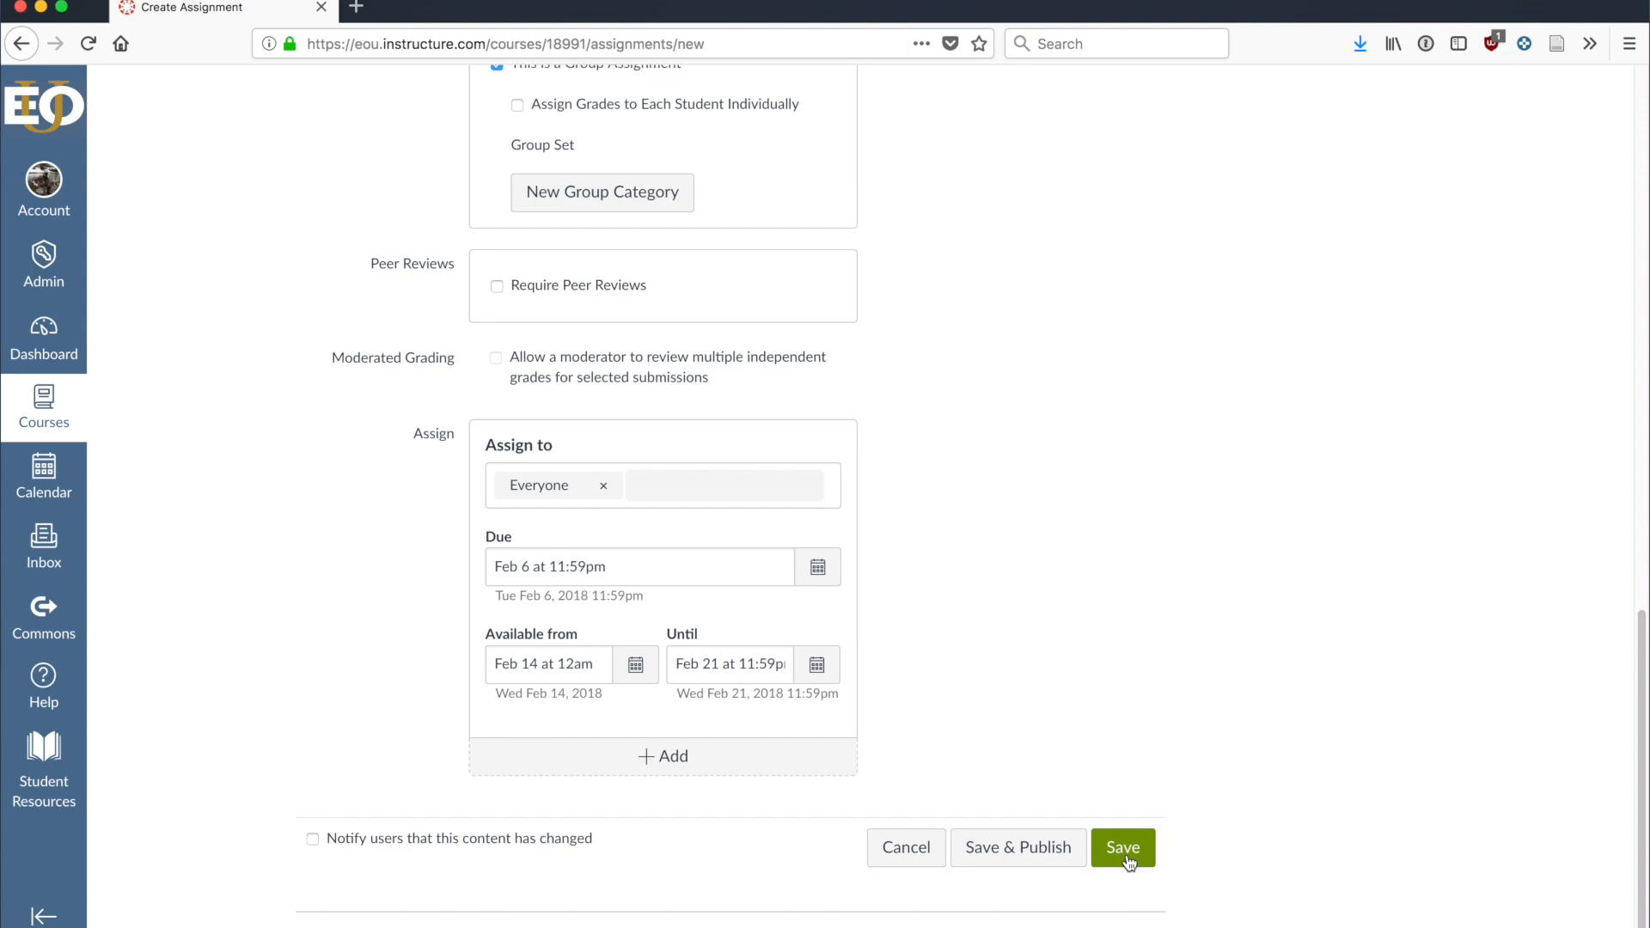
pyautogui.click(1007, 859)
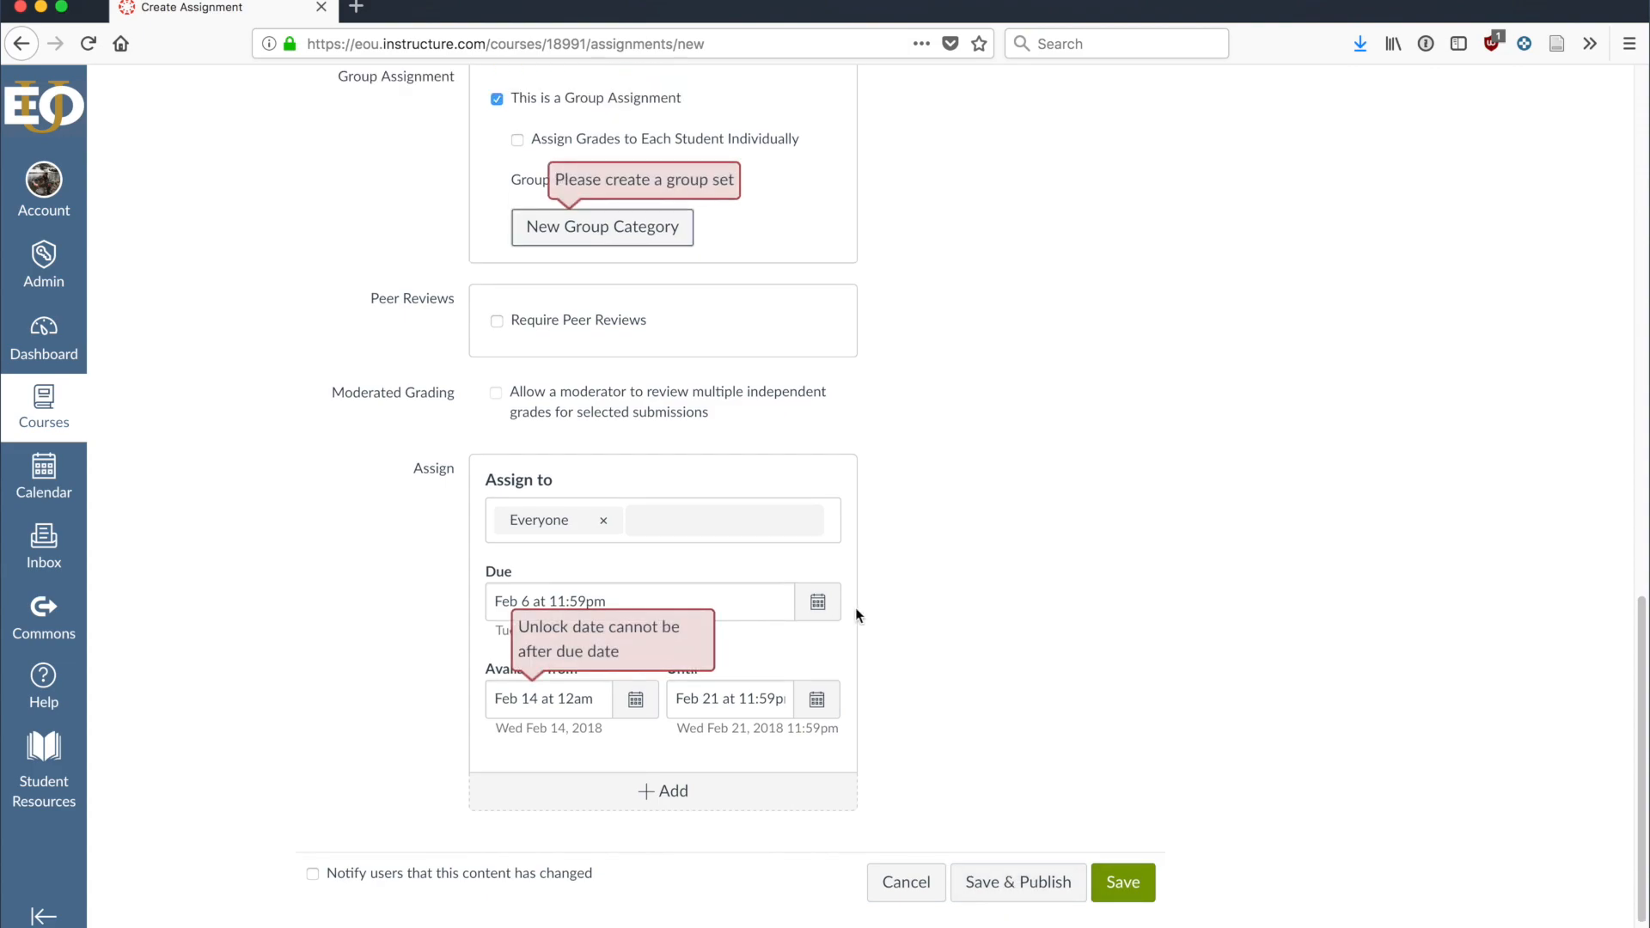
pyautogui.click(817, 605)
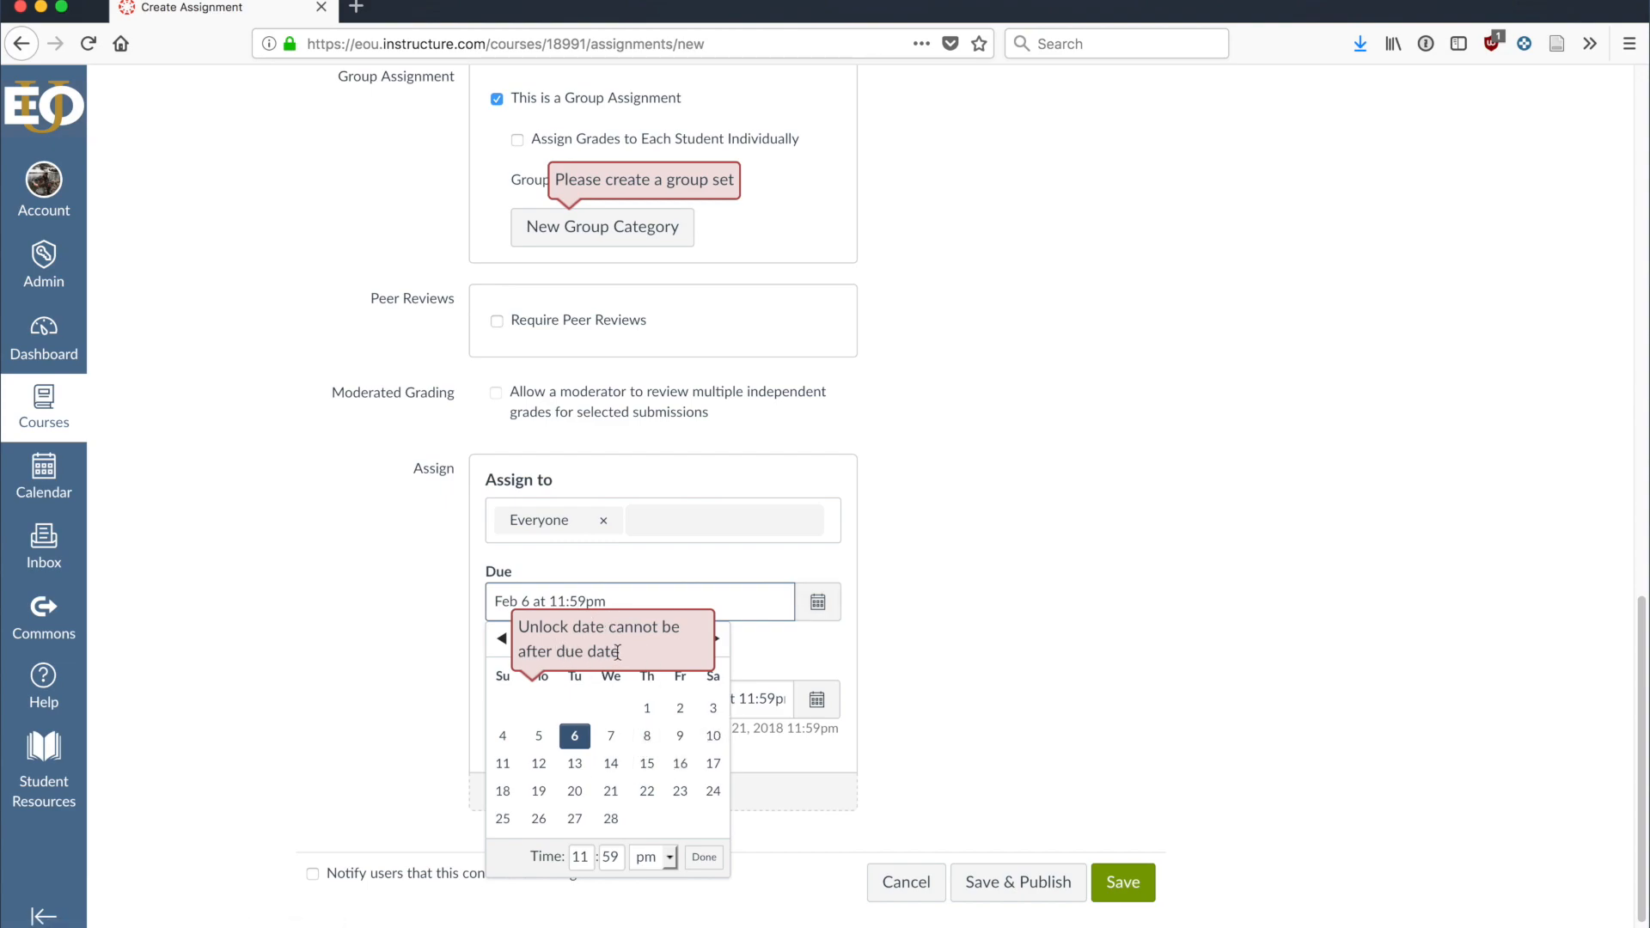
pyautogui.click(1071, 669)
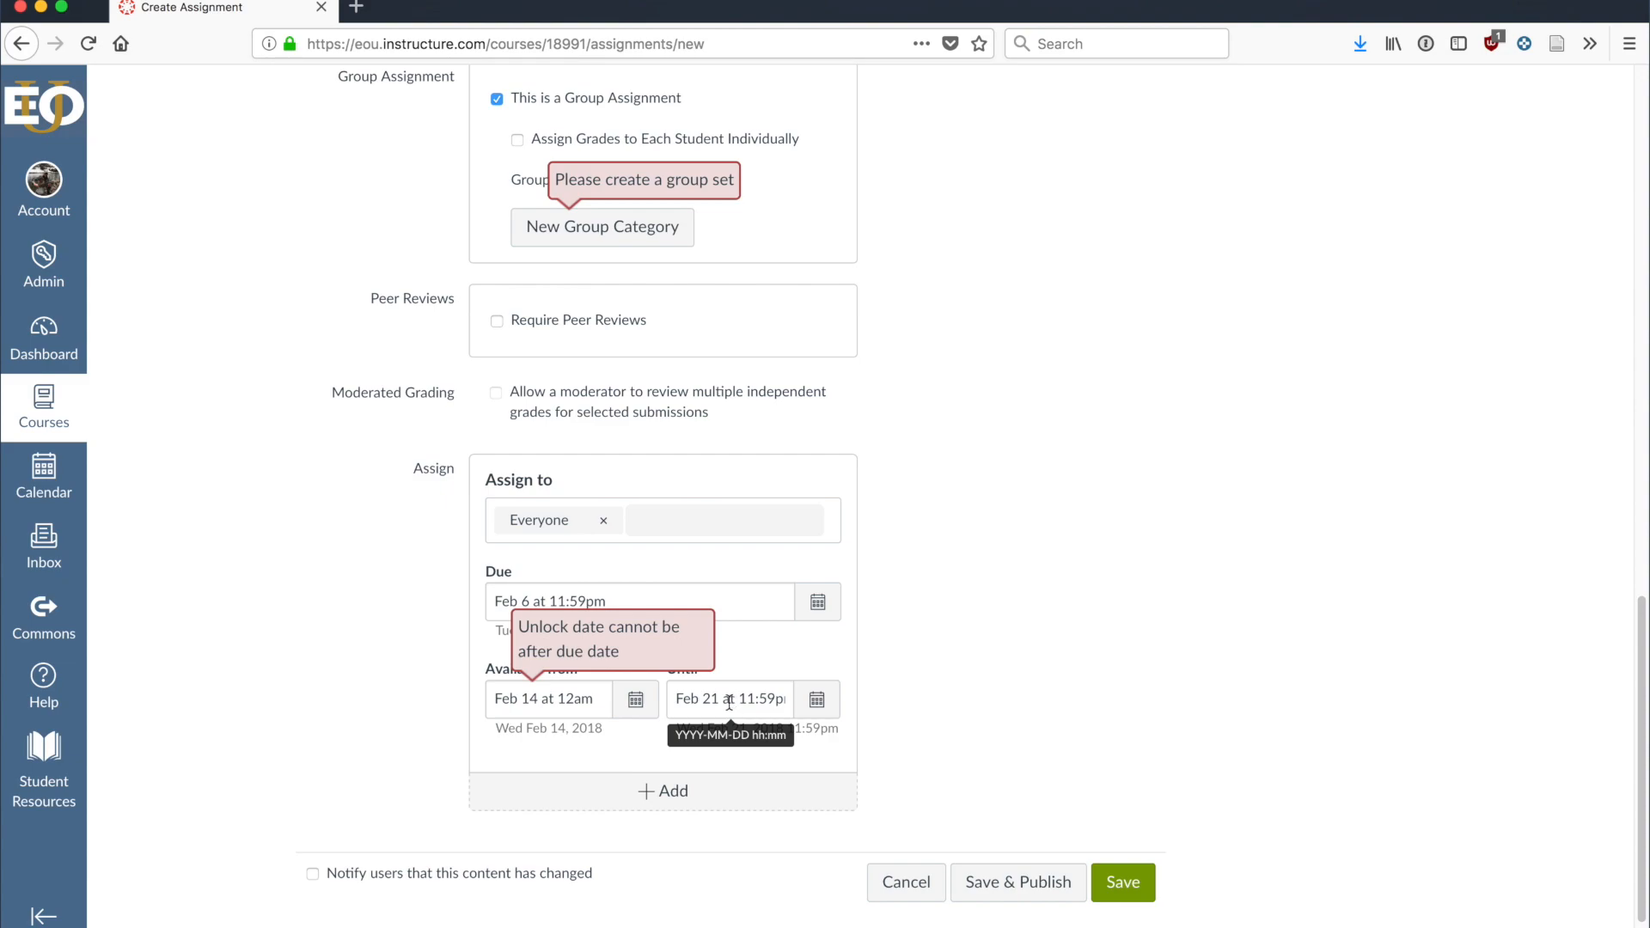
pyautogui.click(811, 710)
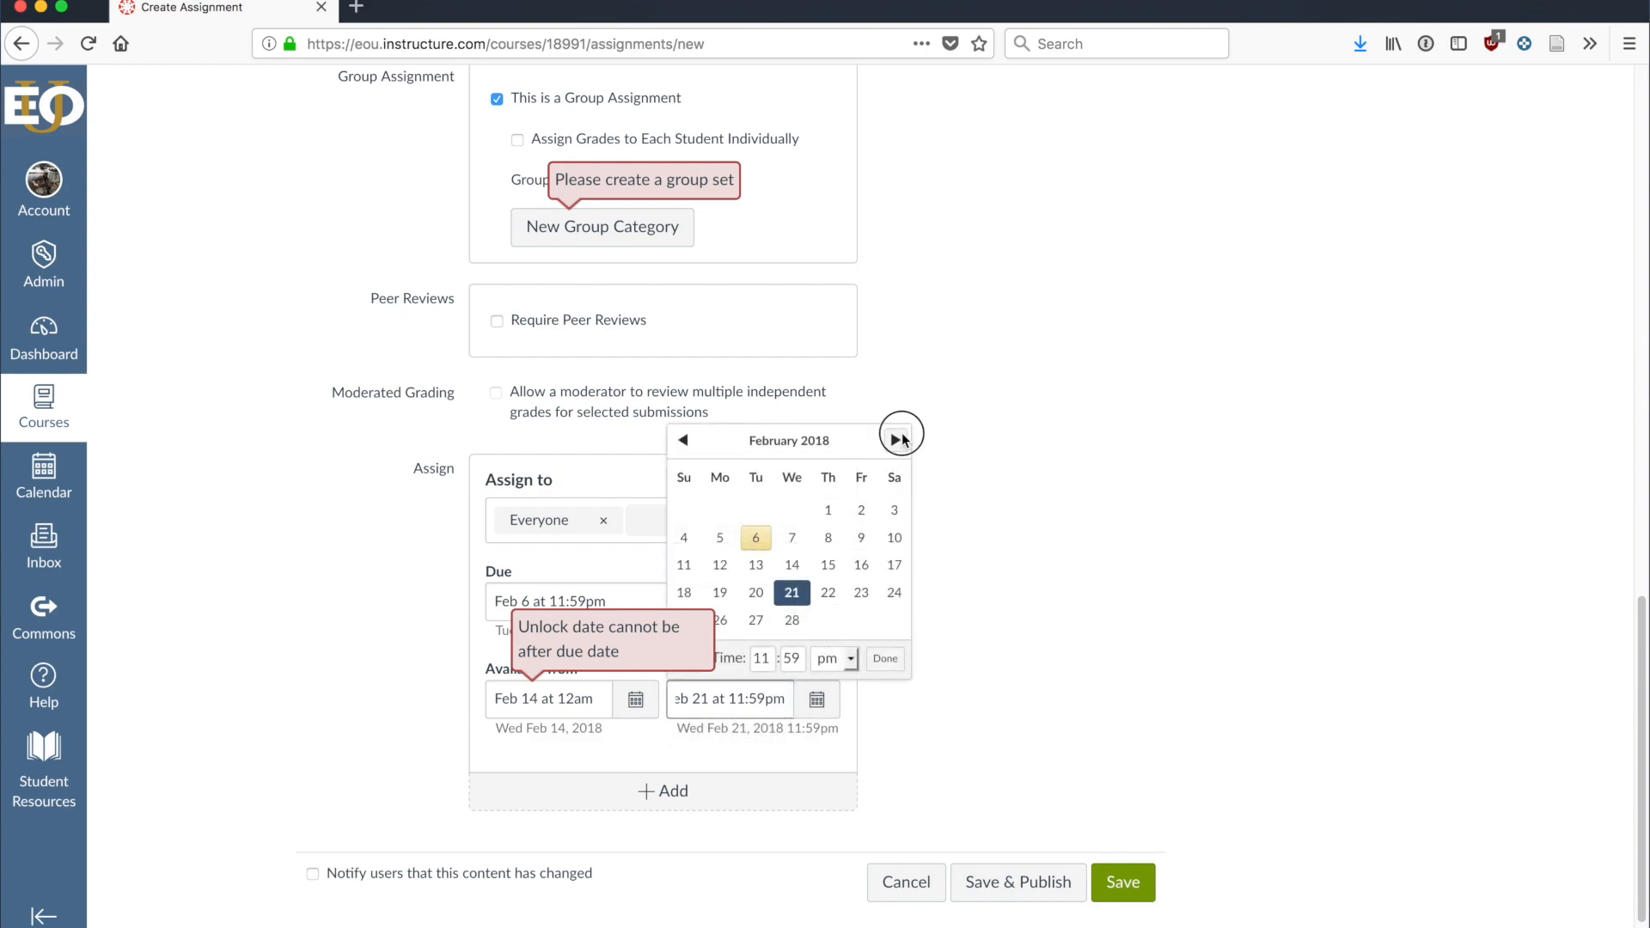
pyautogui.click(896, 440)
pyautogui.click(897, 440)
pyautogui.click(897, 440)
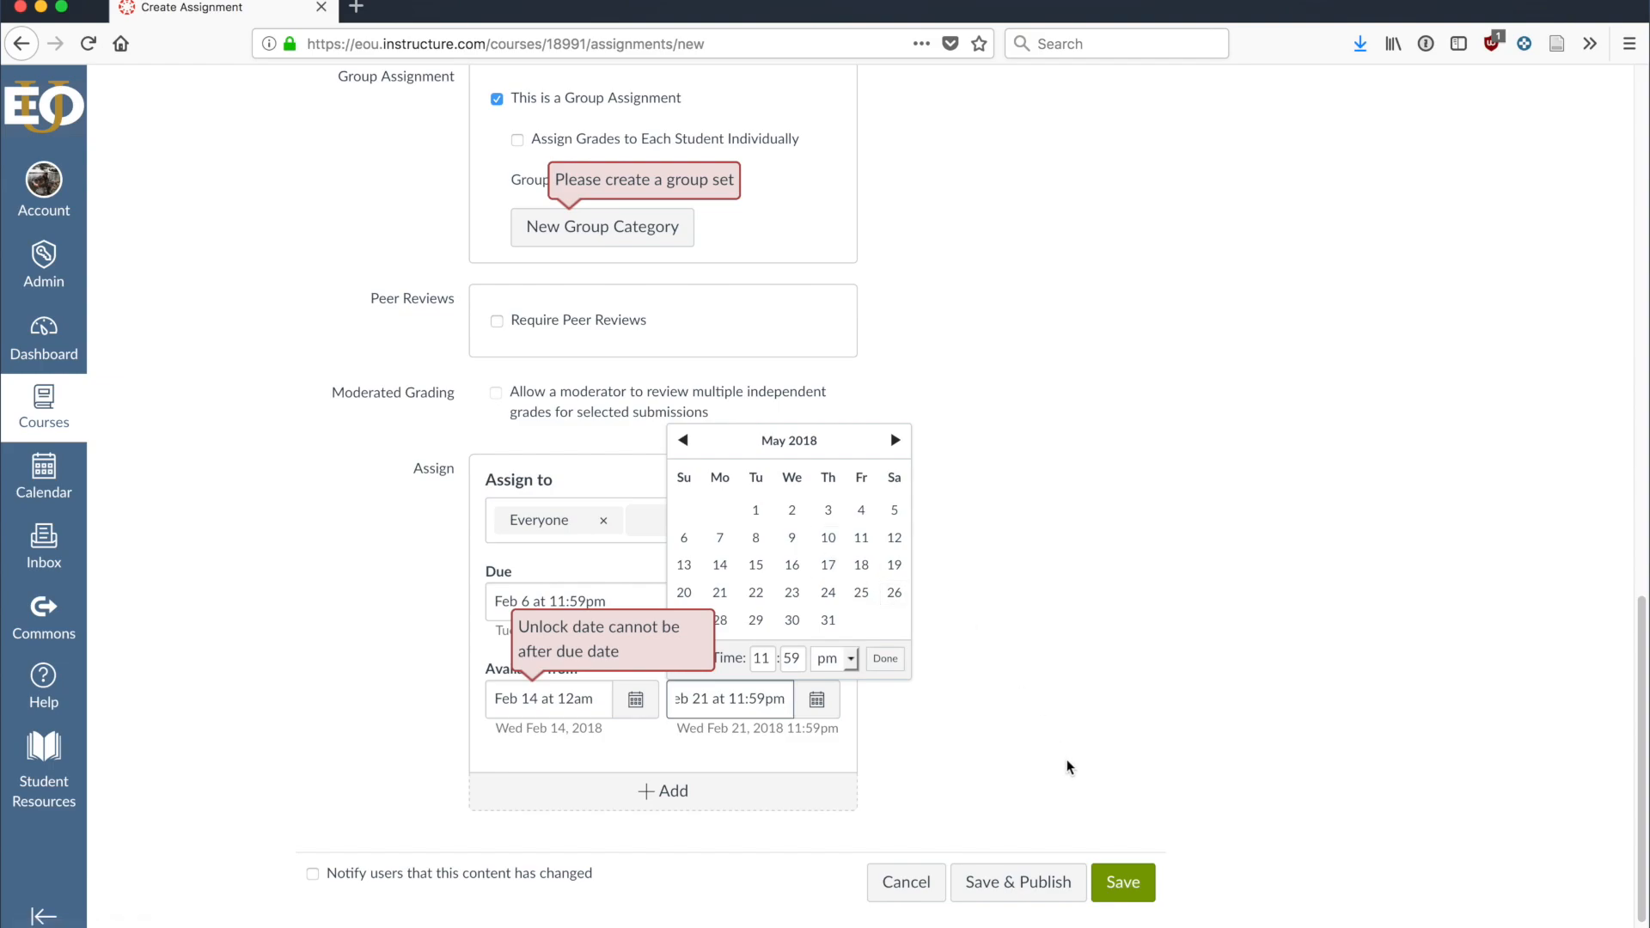
pyautogui.click(1032, 757)
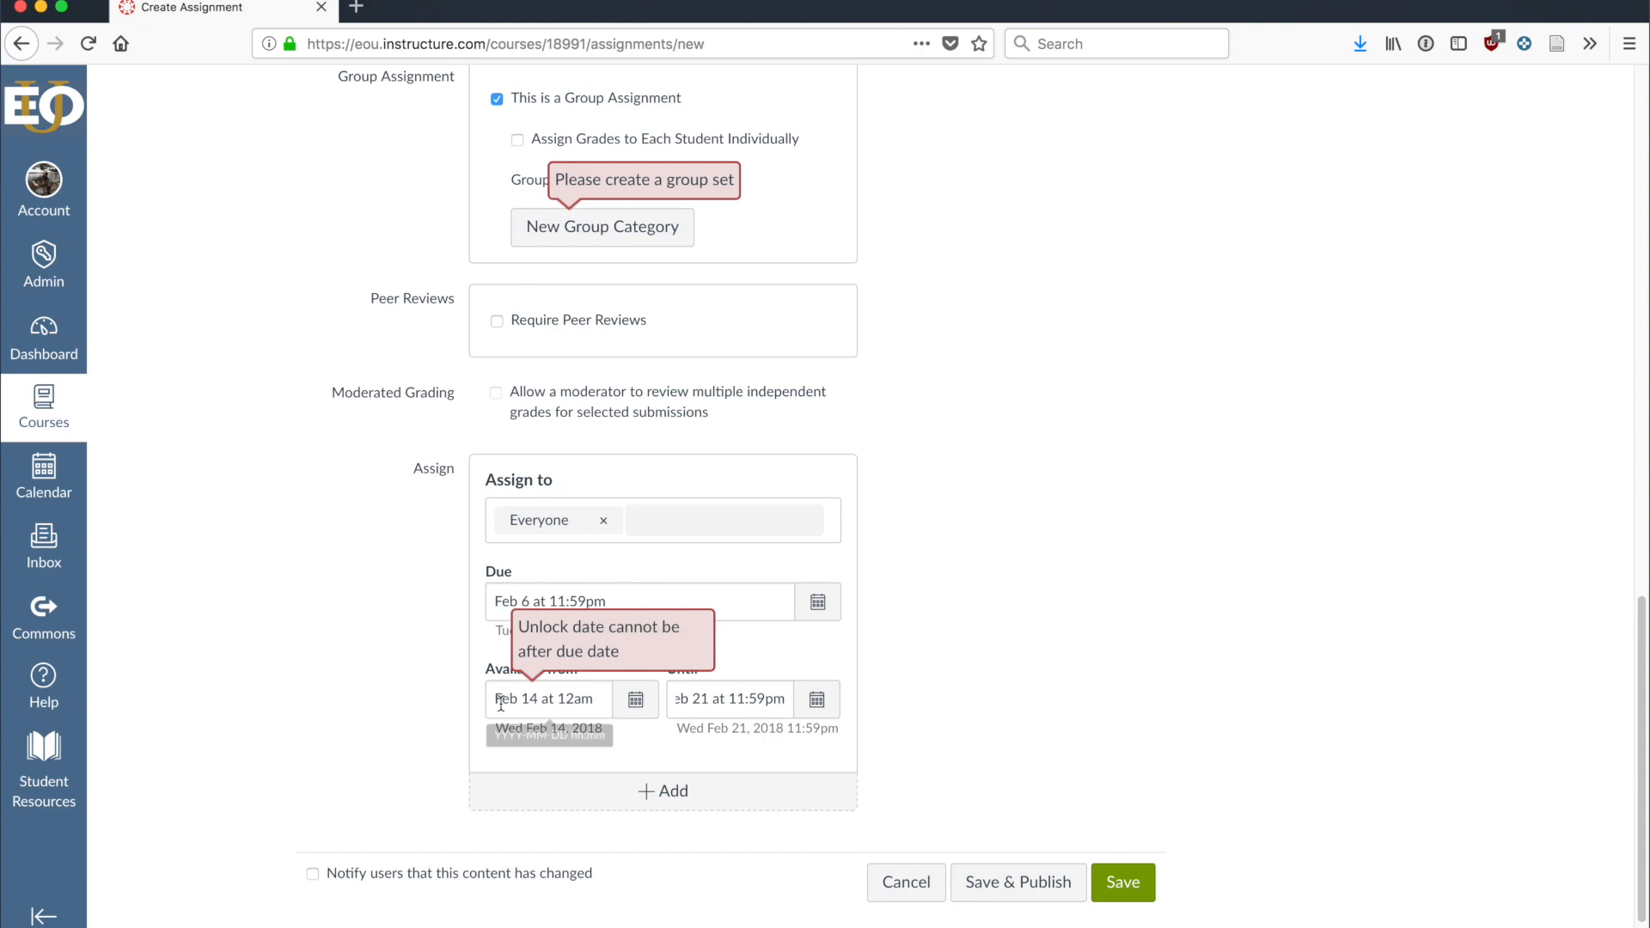
# - Change the due date for Everyone to Feb 14 at 11:59pm
pyautogui.click(817, 602)
pyautogui.click(613, 763)
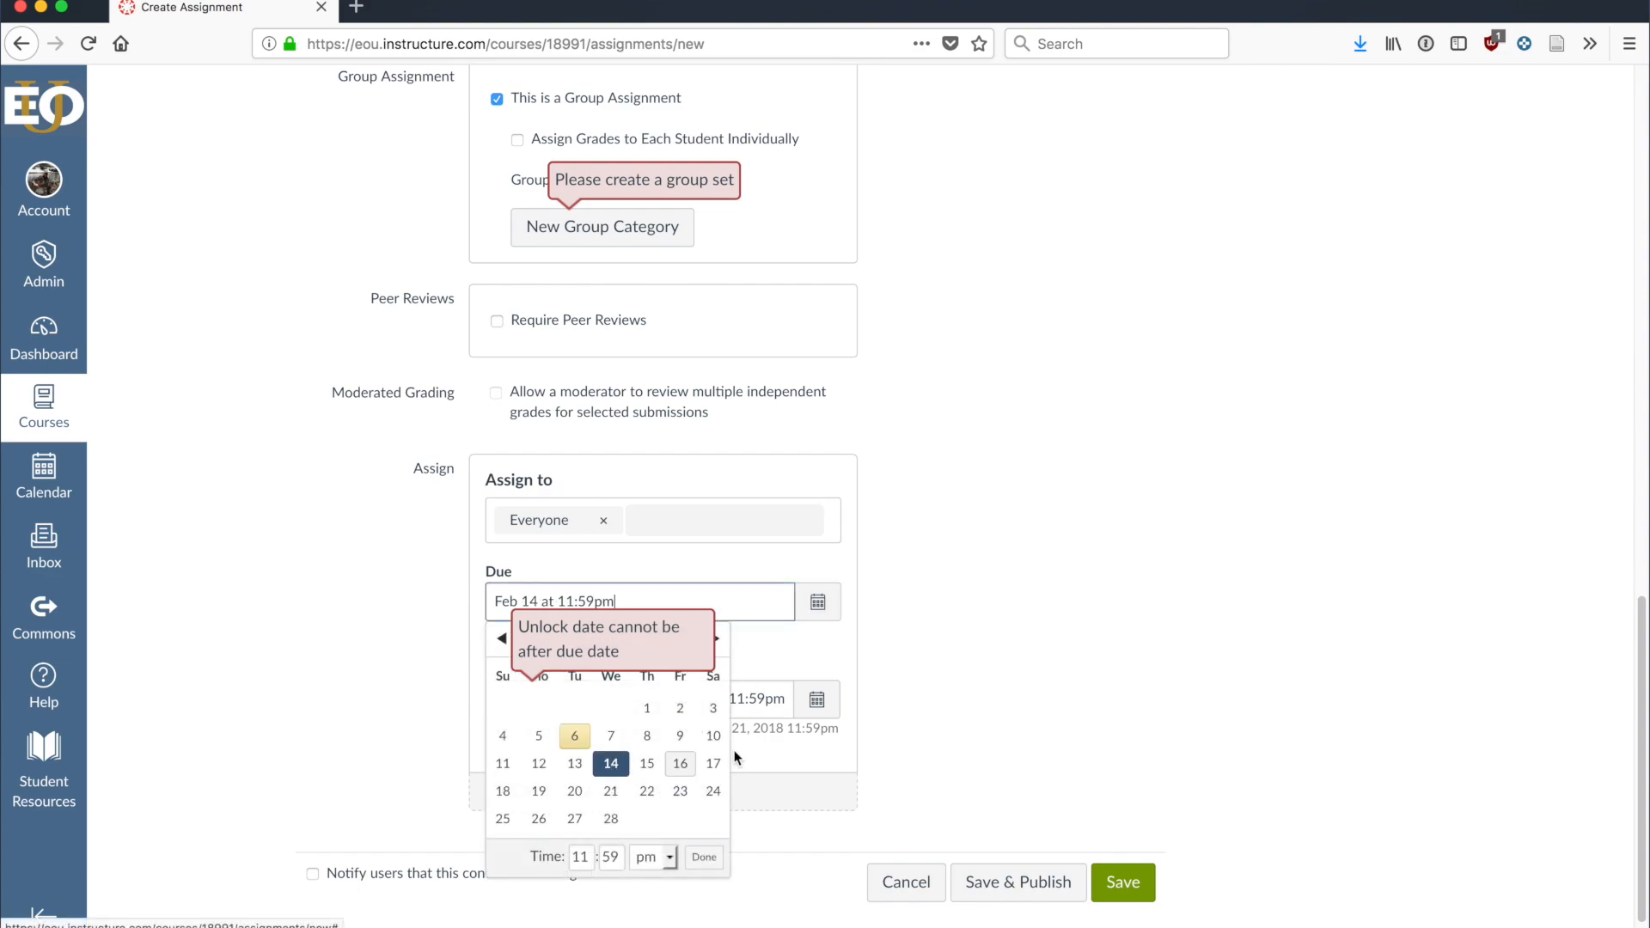
pyautogui.click(1109, 693)
# - Turn off the group assignment option and save and publish the Paper assignment
pyautogui.click(1075, 883)
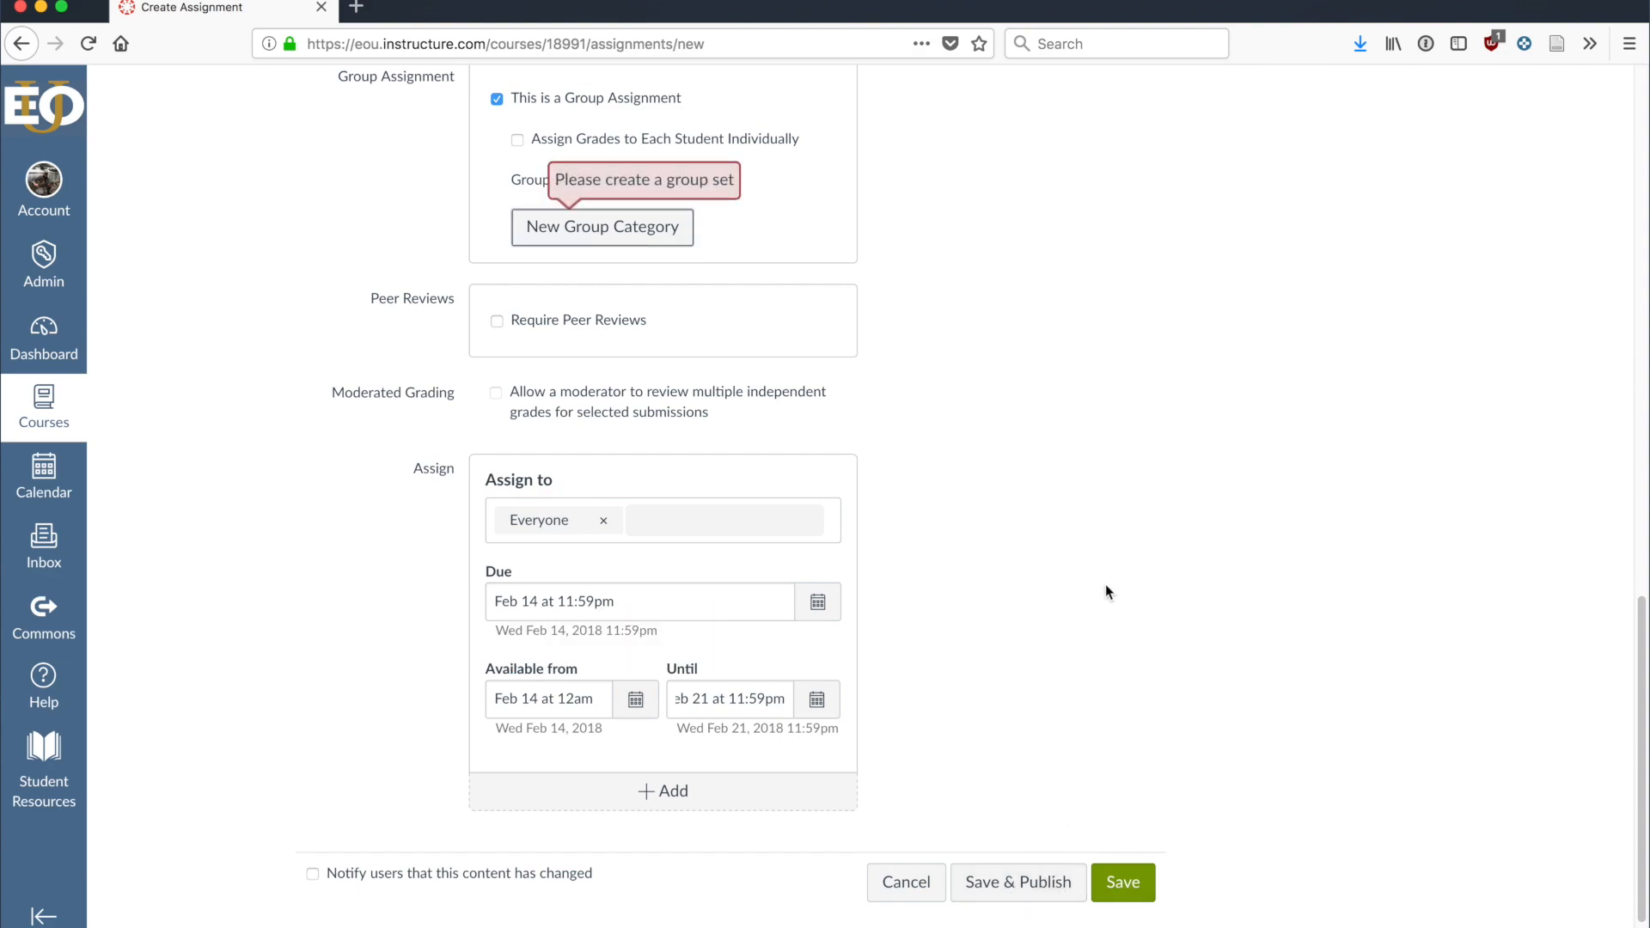
pyautogui.click(497, 232)
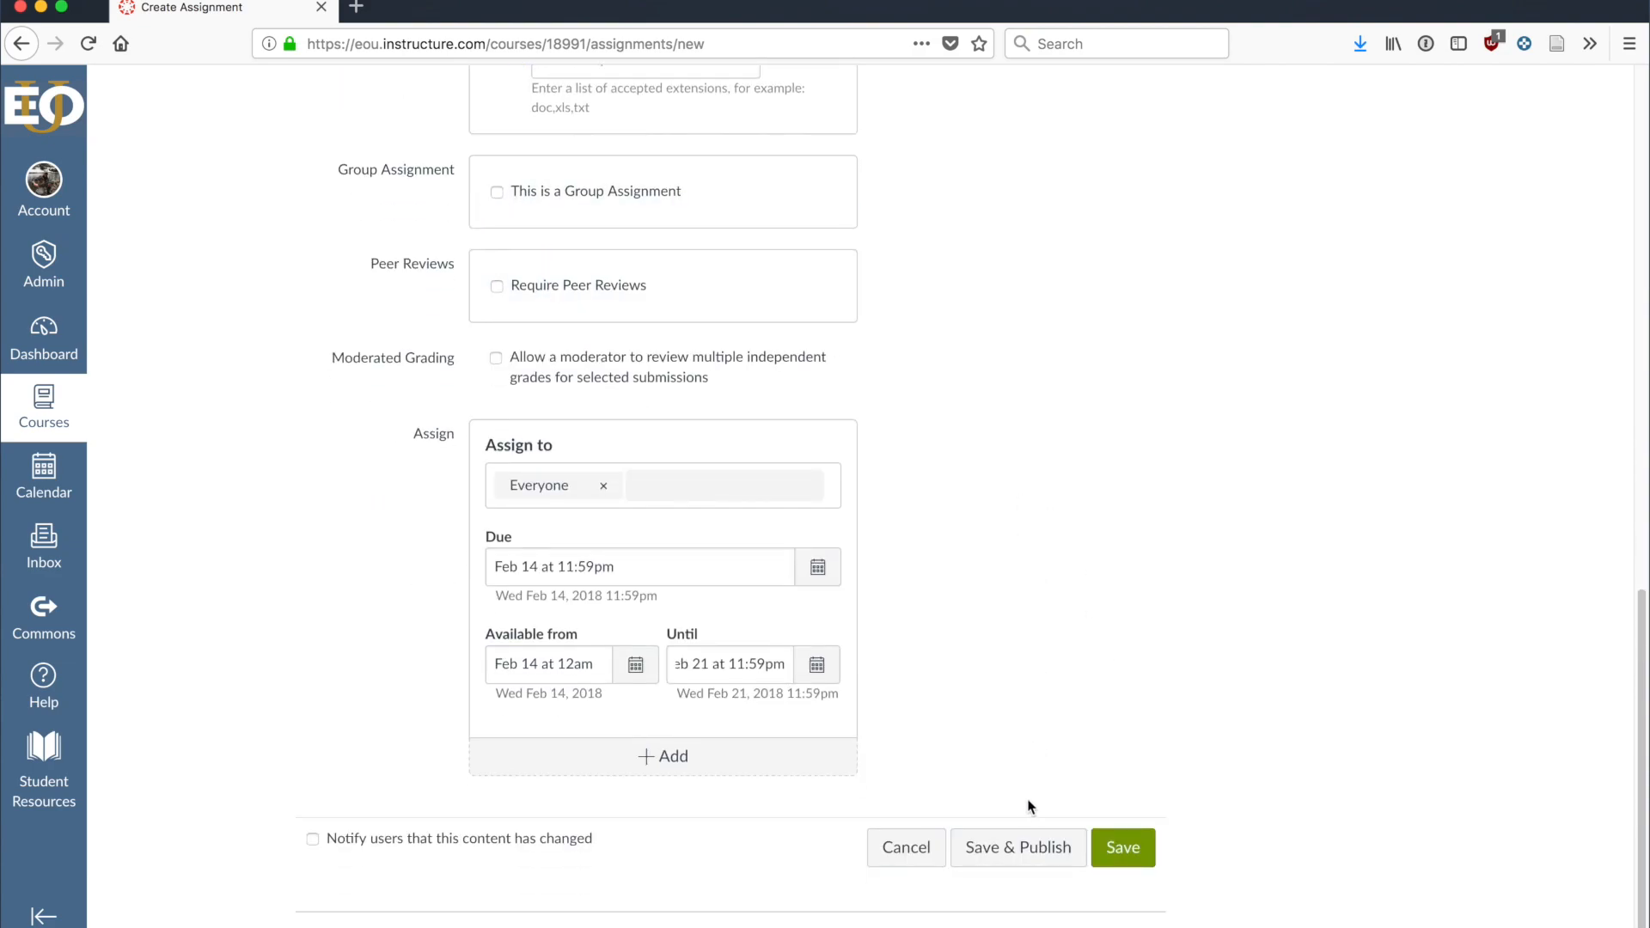
pyautogui.click(1014, 843)
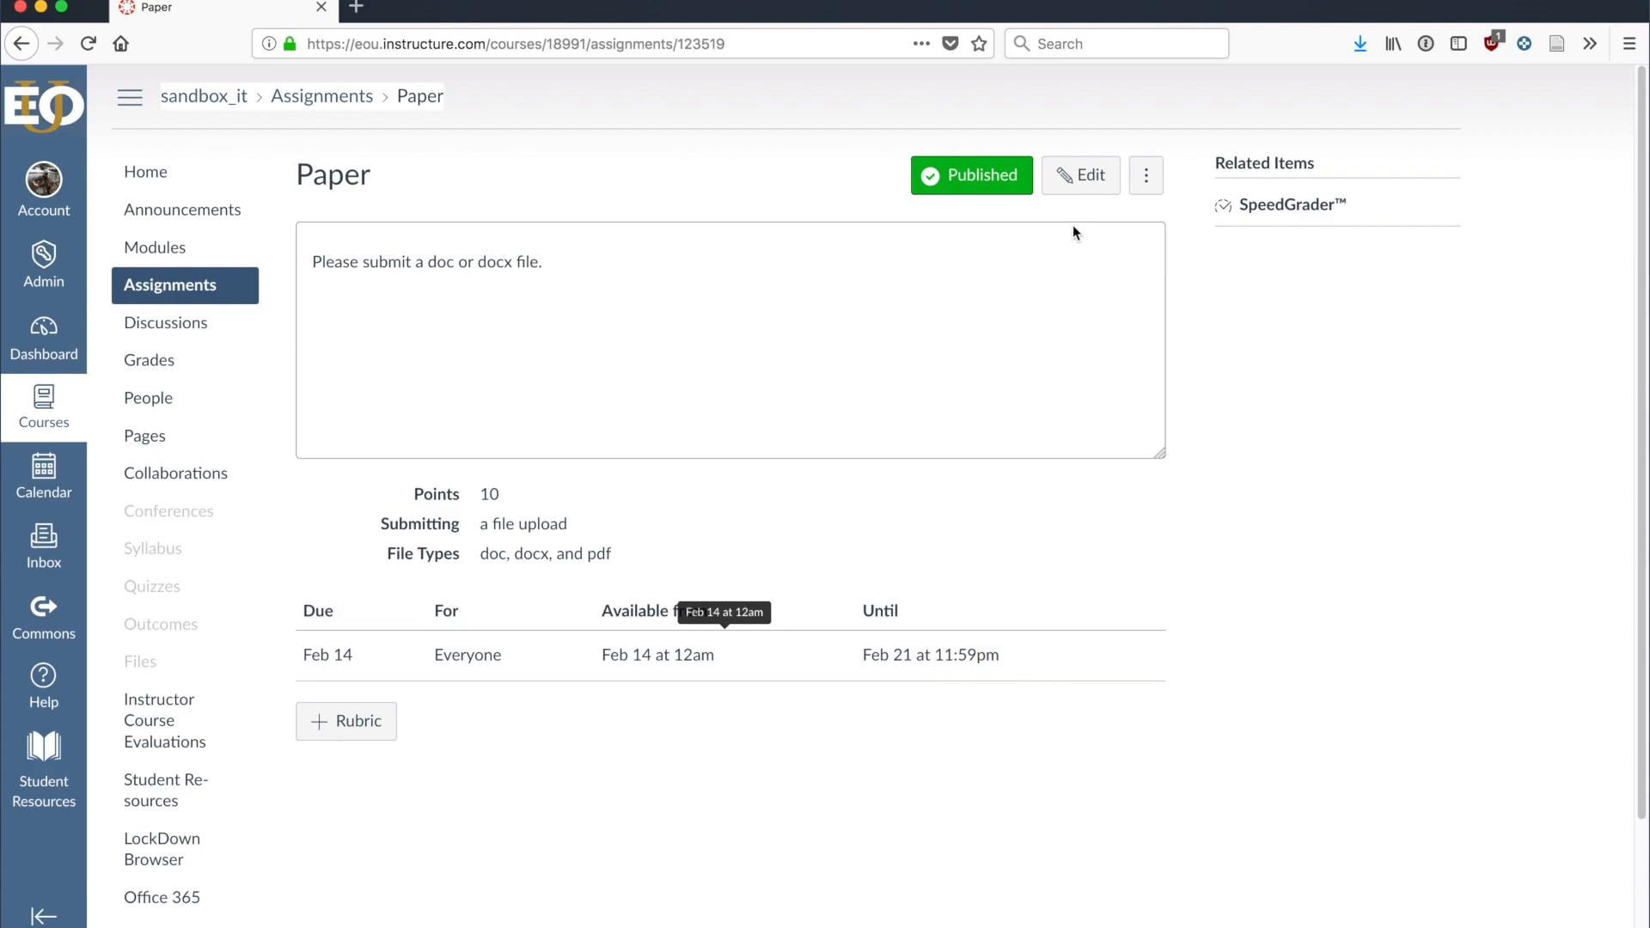
pyautogui.click(1077, 175)
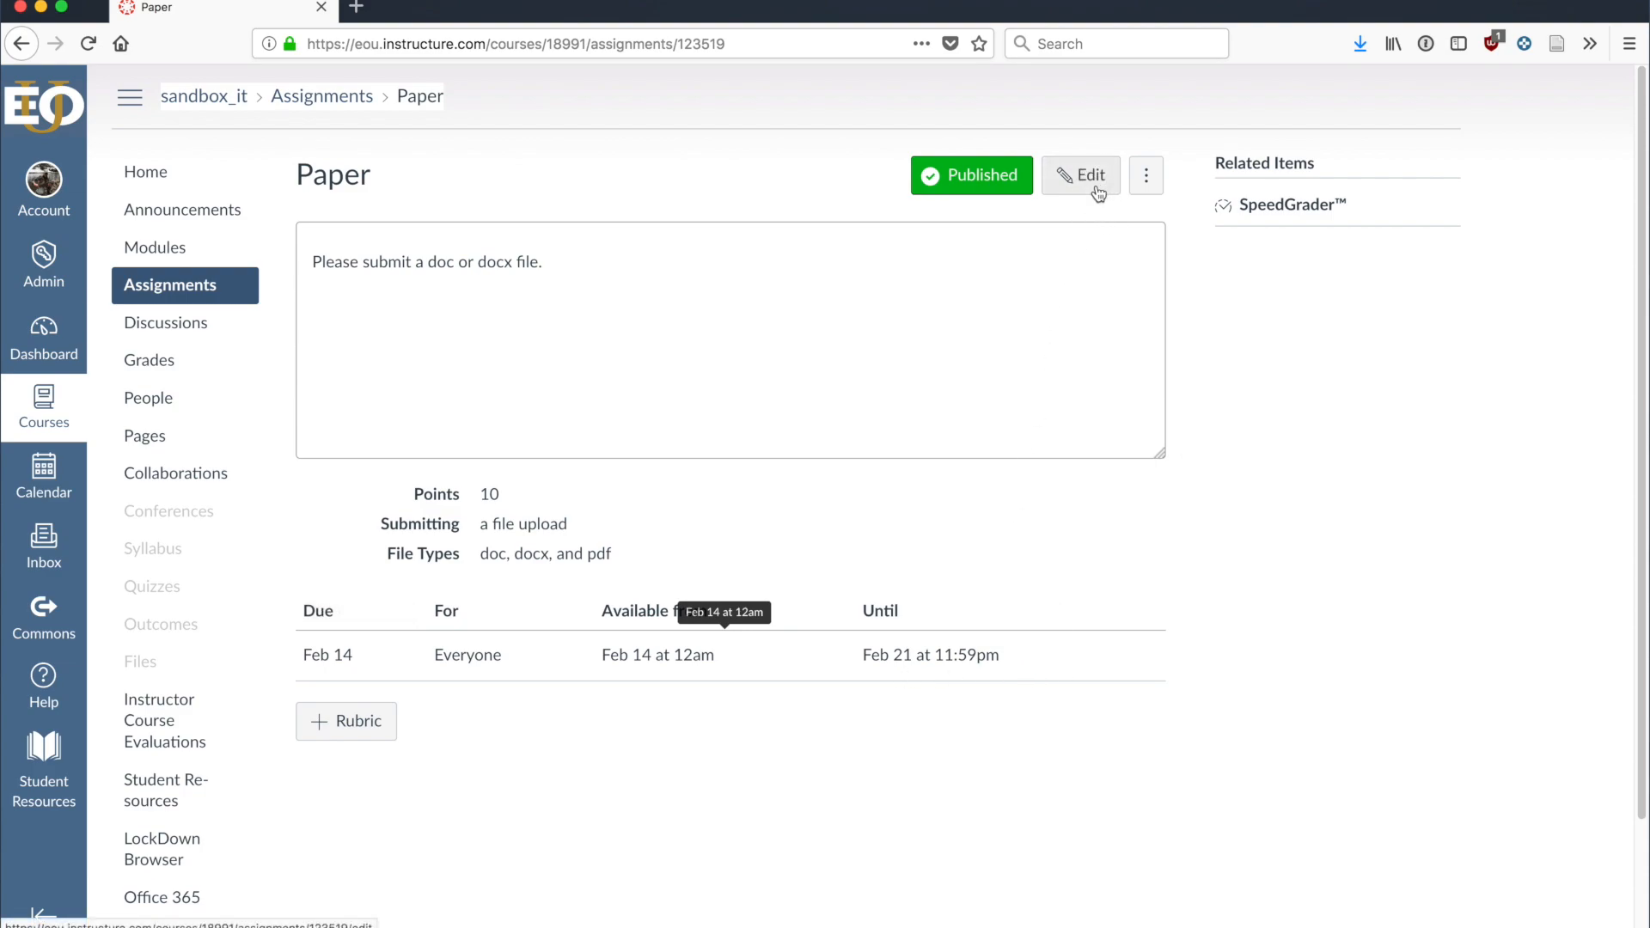
pyautogui.click(1145, 181)
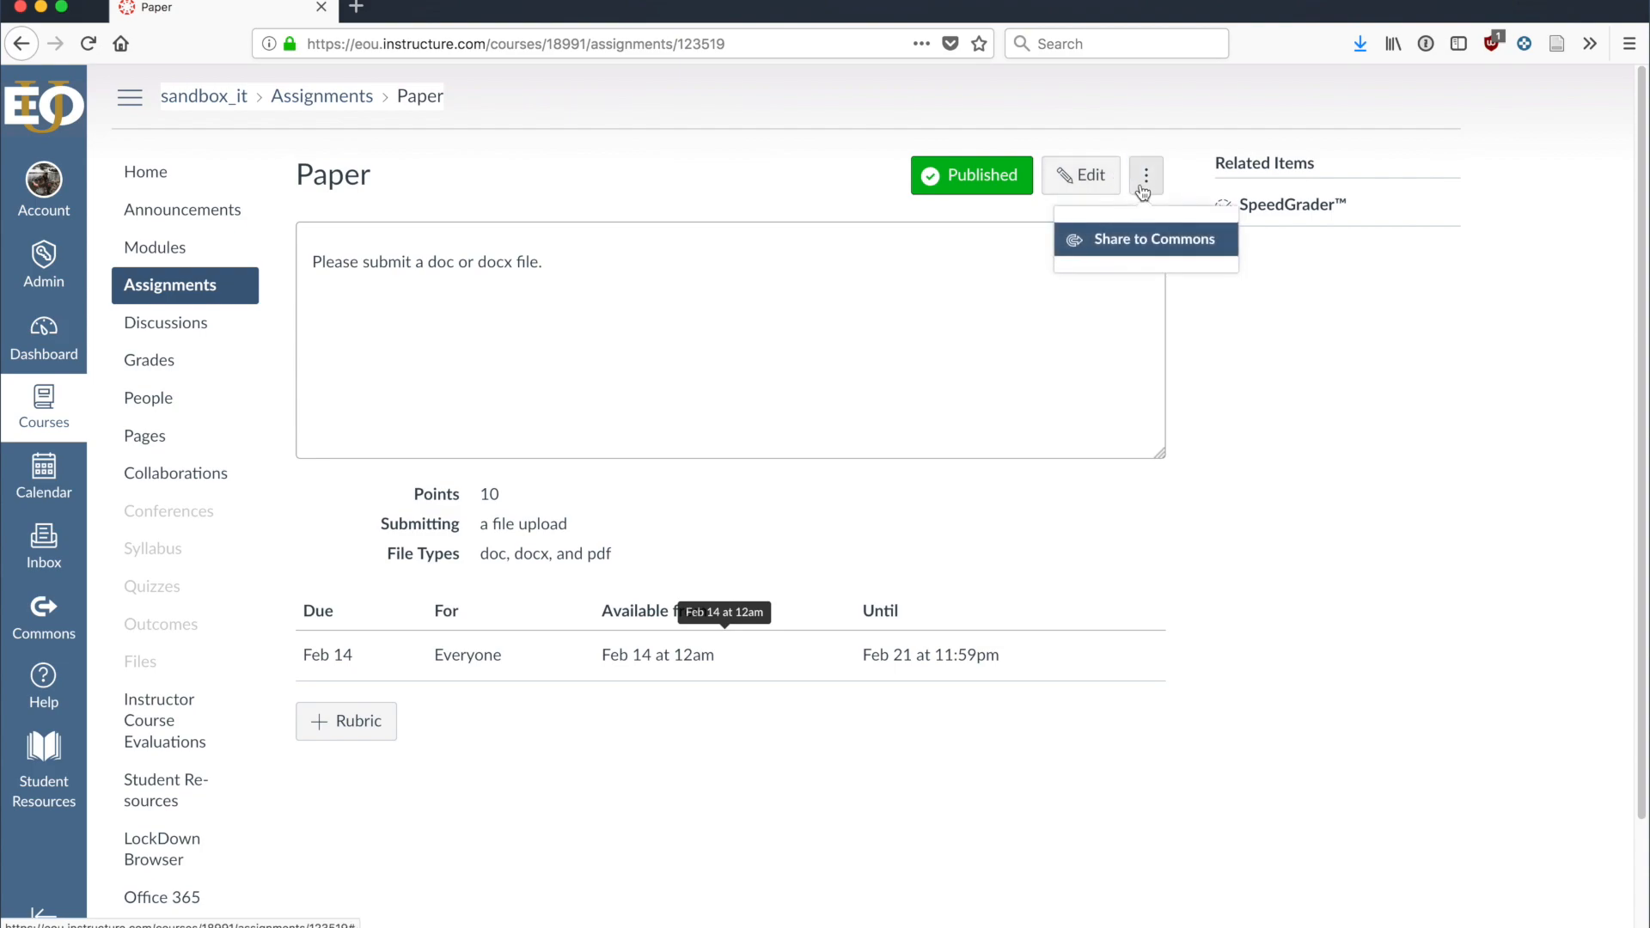
pyautogui.click(1066, 178)
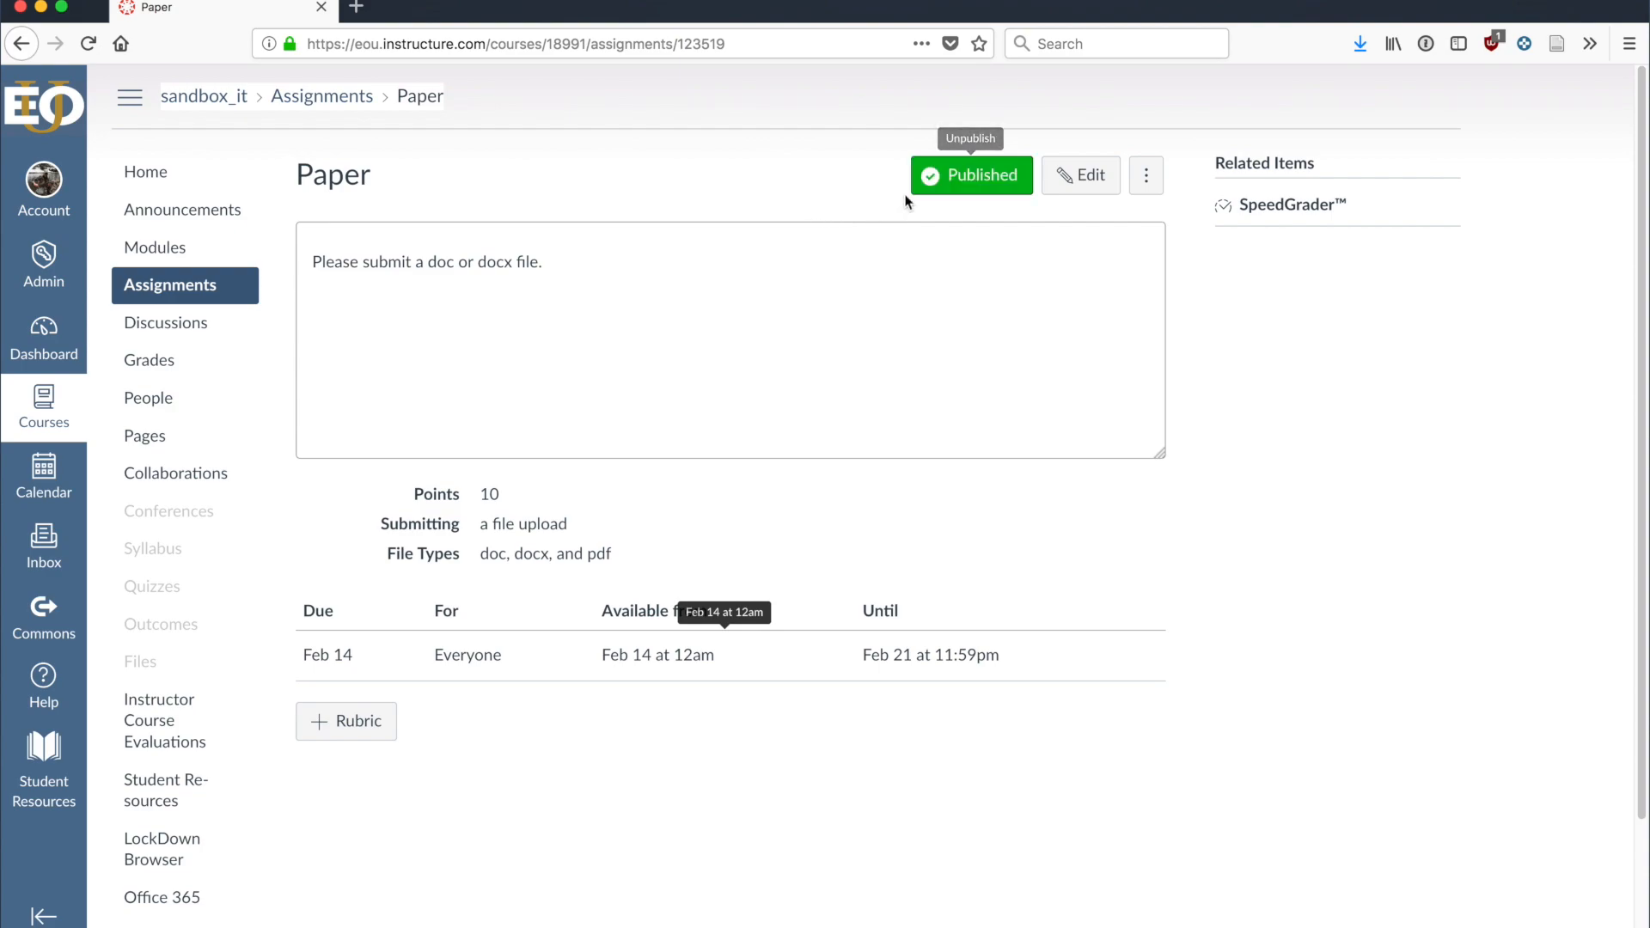
# - Return from the published Paper assignment to the course's full list of assignments
pyautogui.click(155, 292)
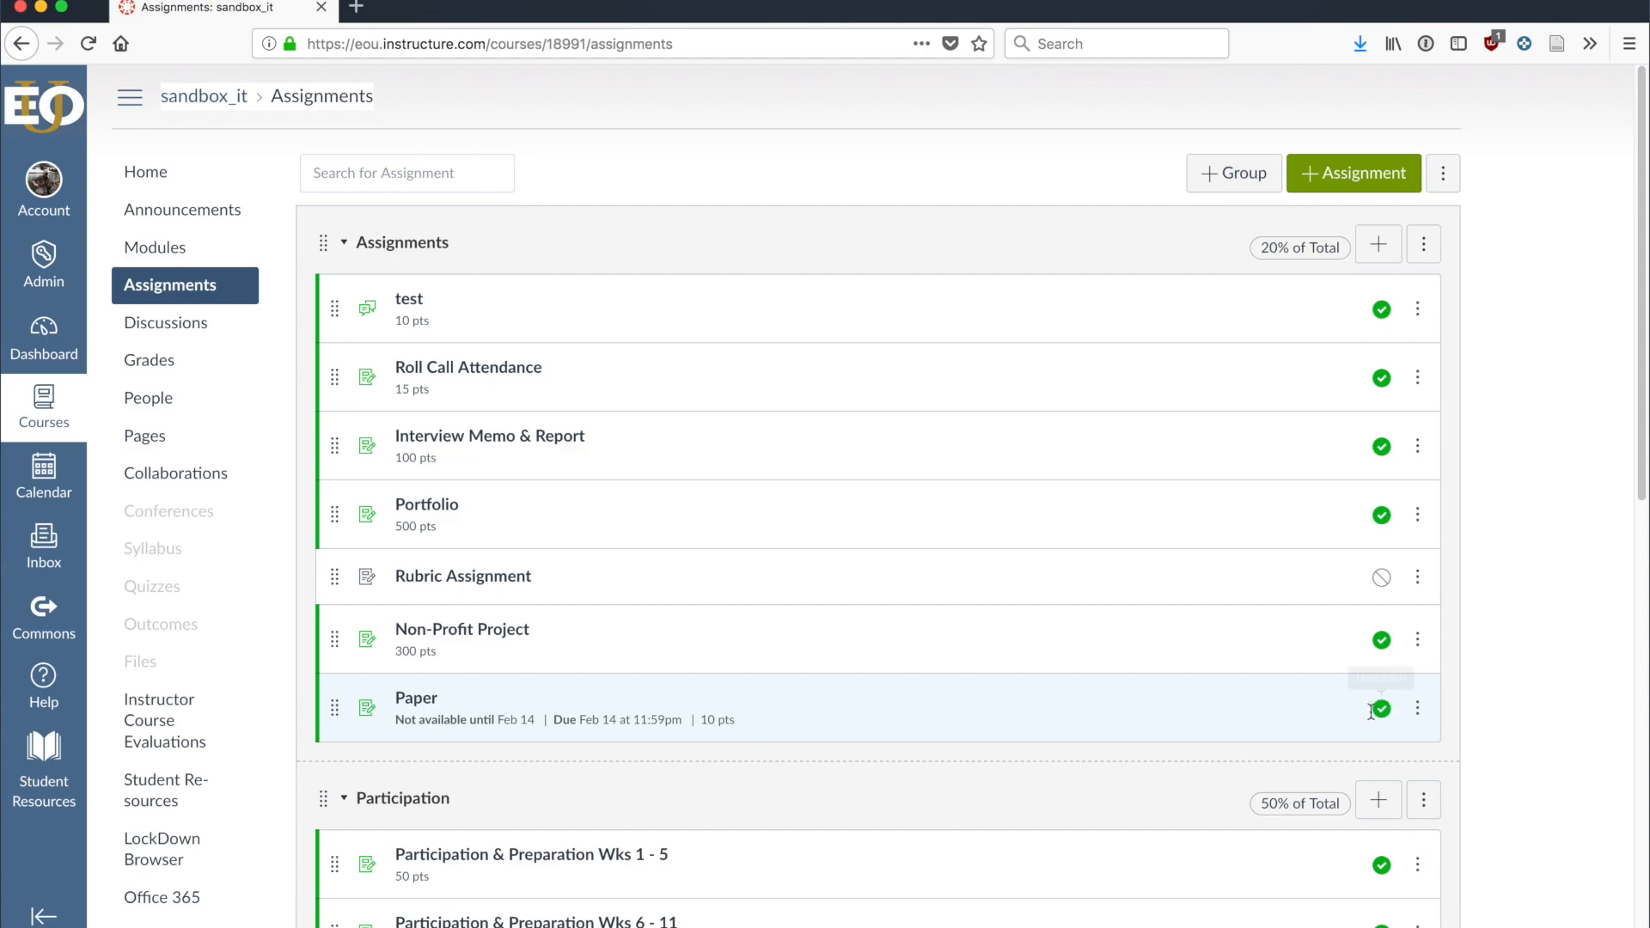
pyautogui.click(1418, 710)
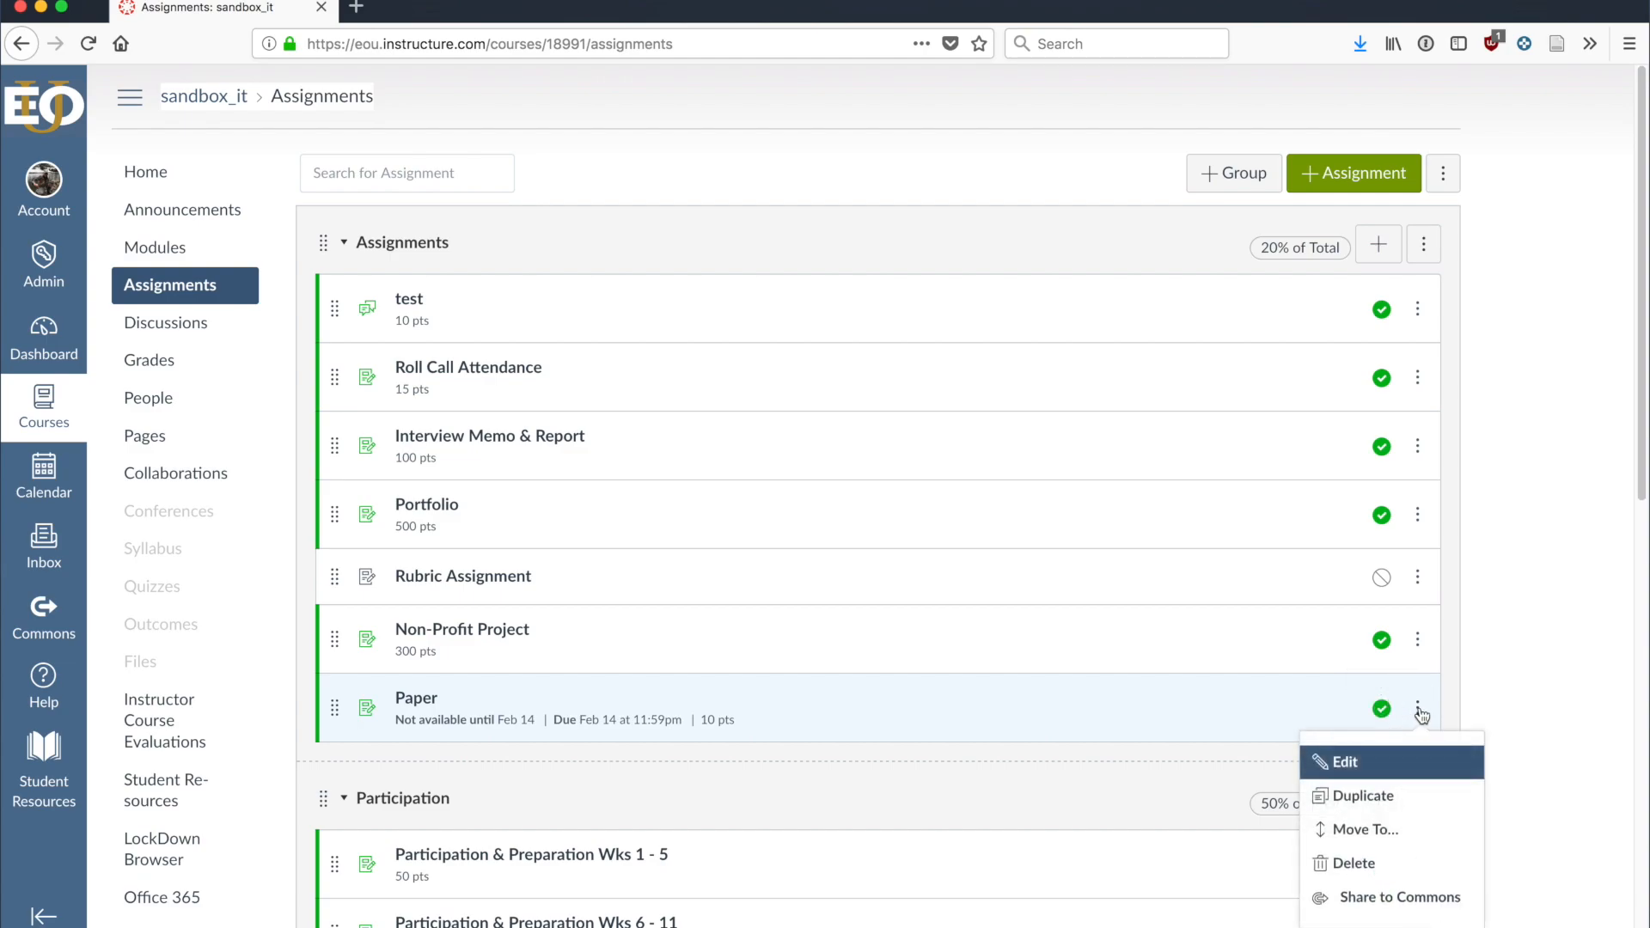
pyautogui.scroll(-1, 1538, 731)
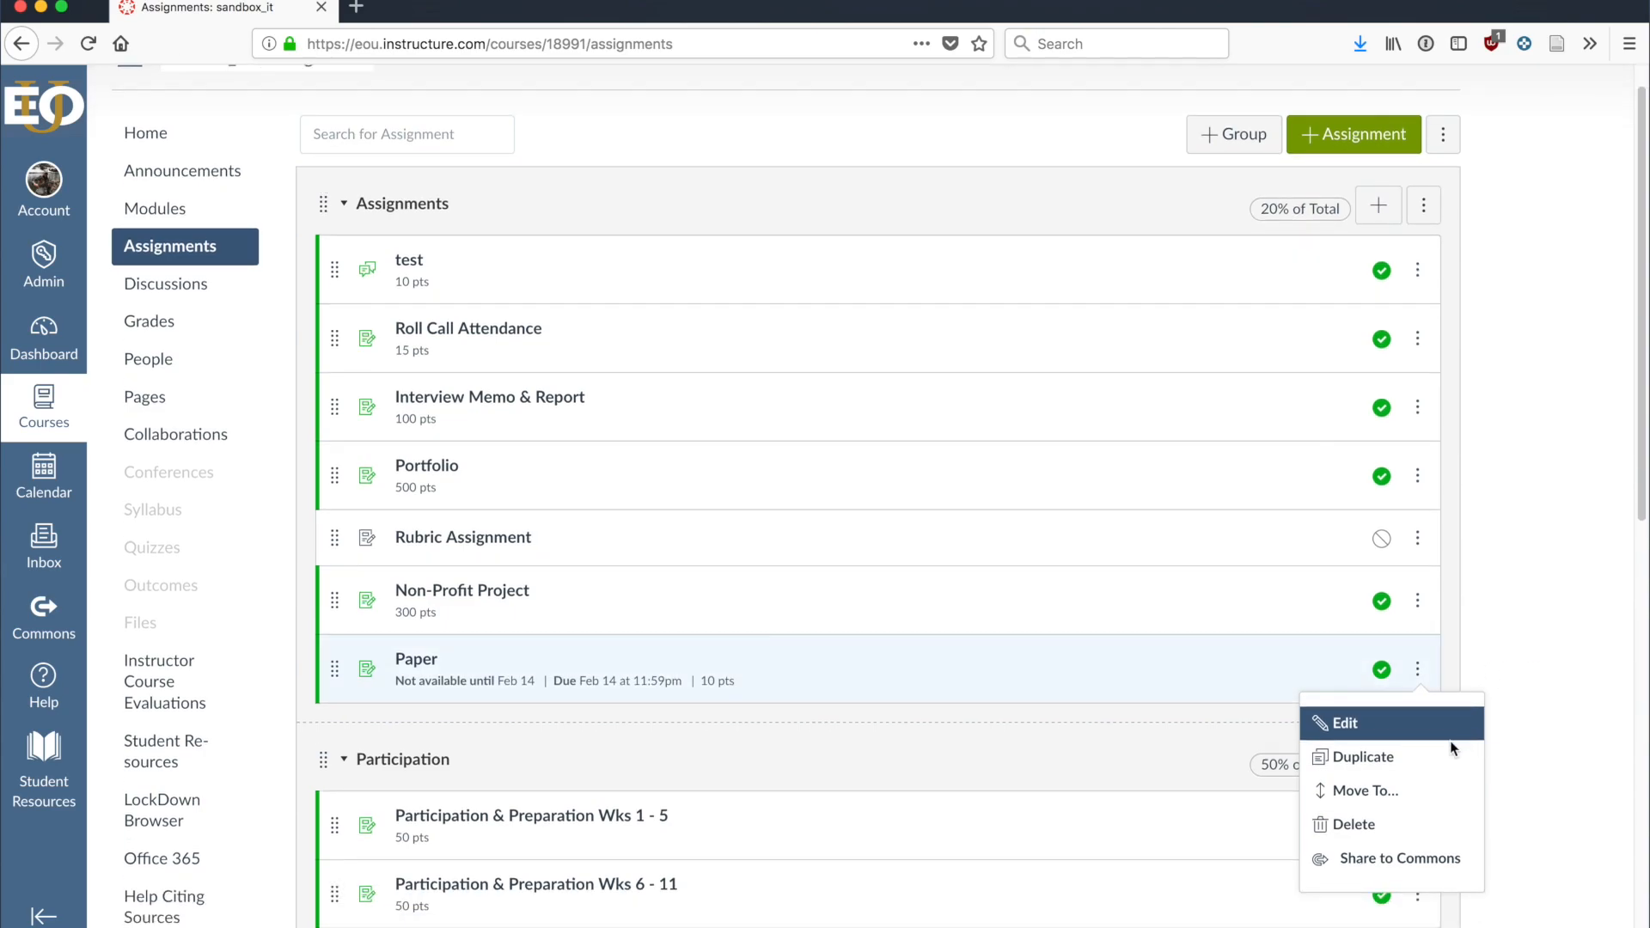
pyautogui.click(1401, 792)
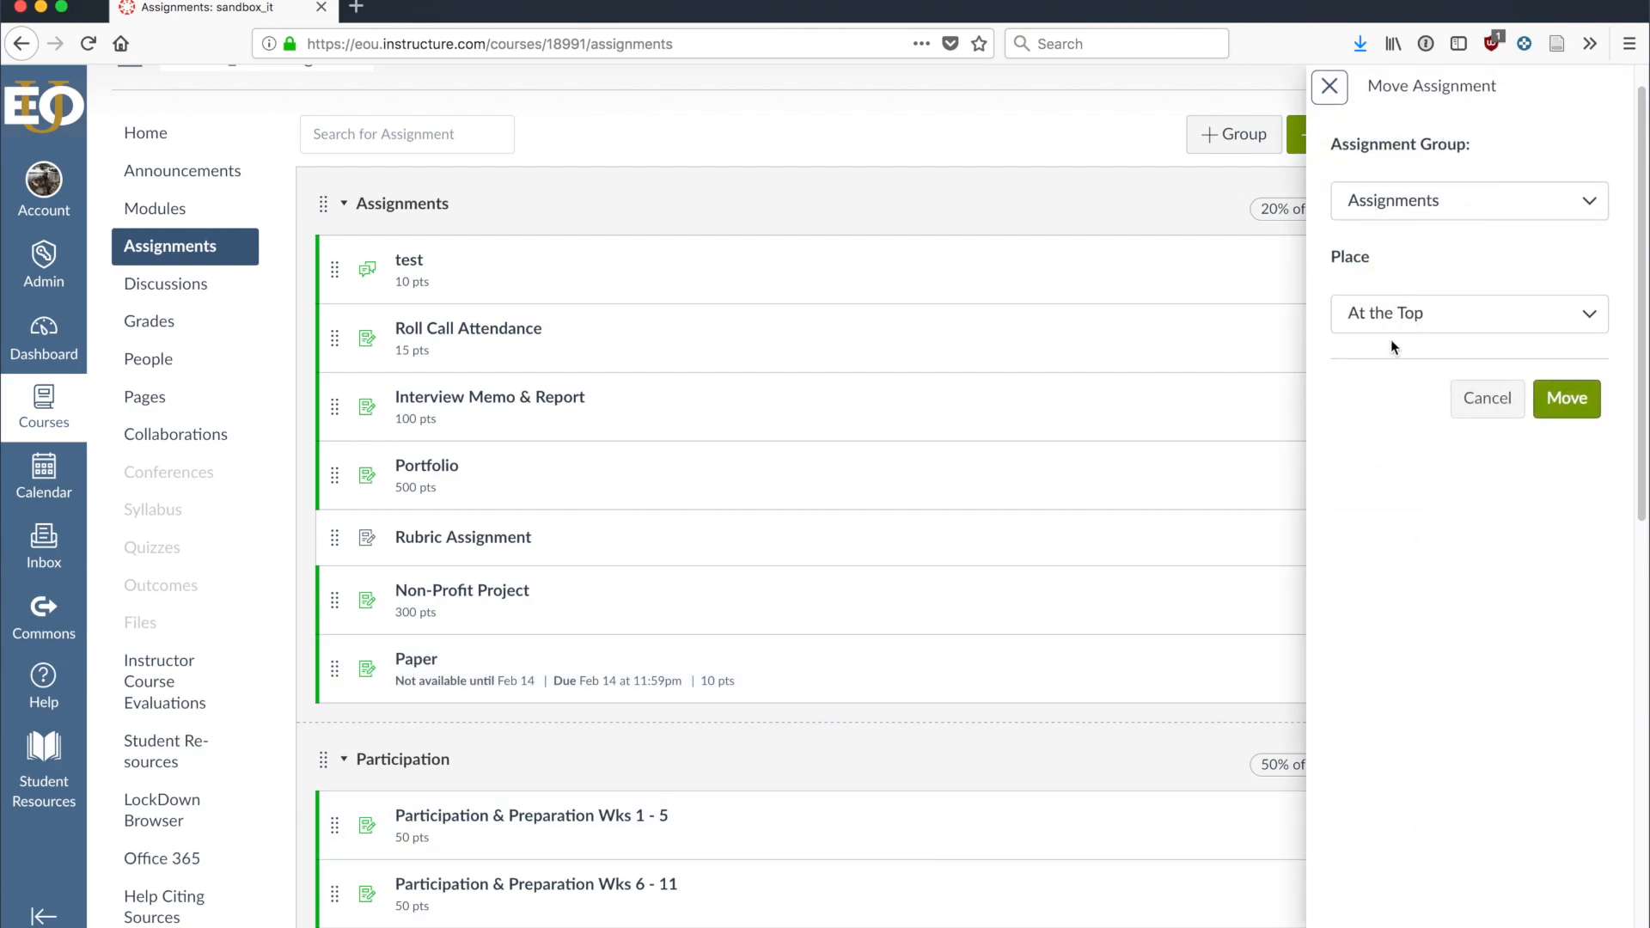
pyautogui.click(1390, 312)
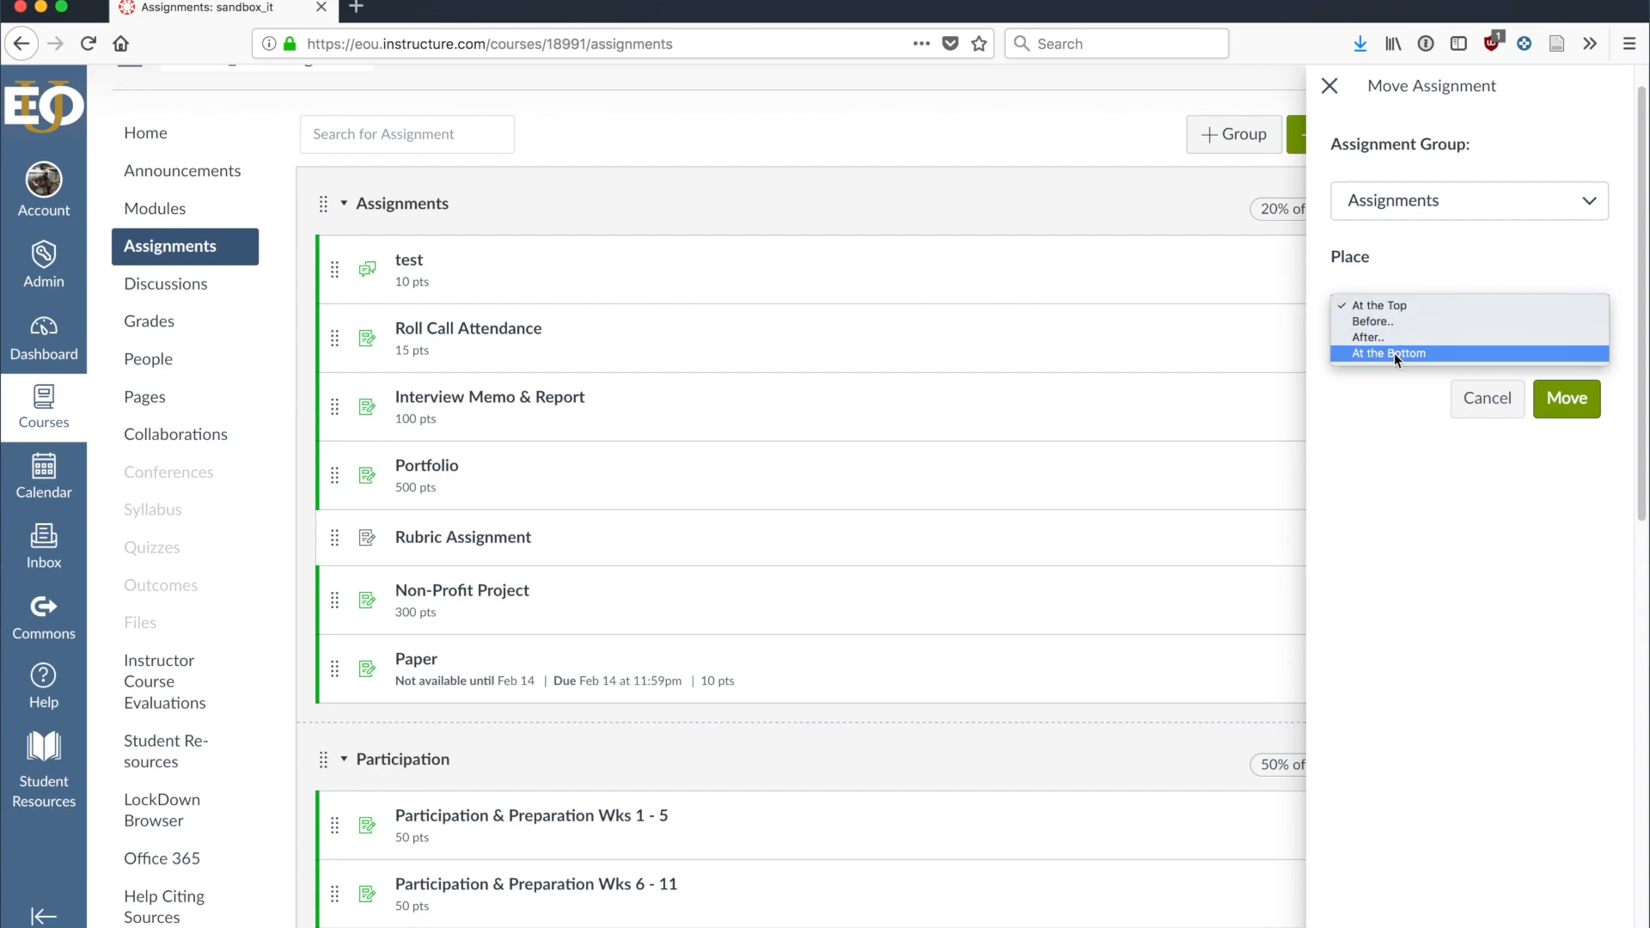
pyautogui.click(1392, 502)
pyautogui.click(1469, 402)
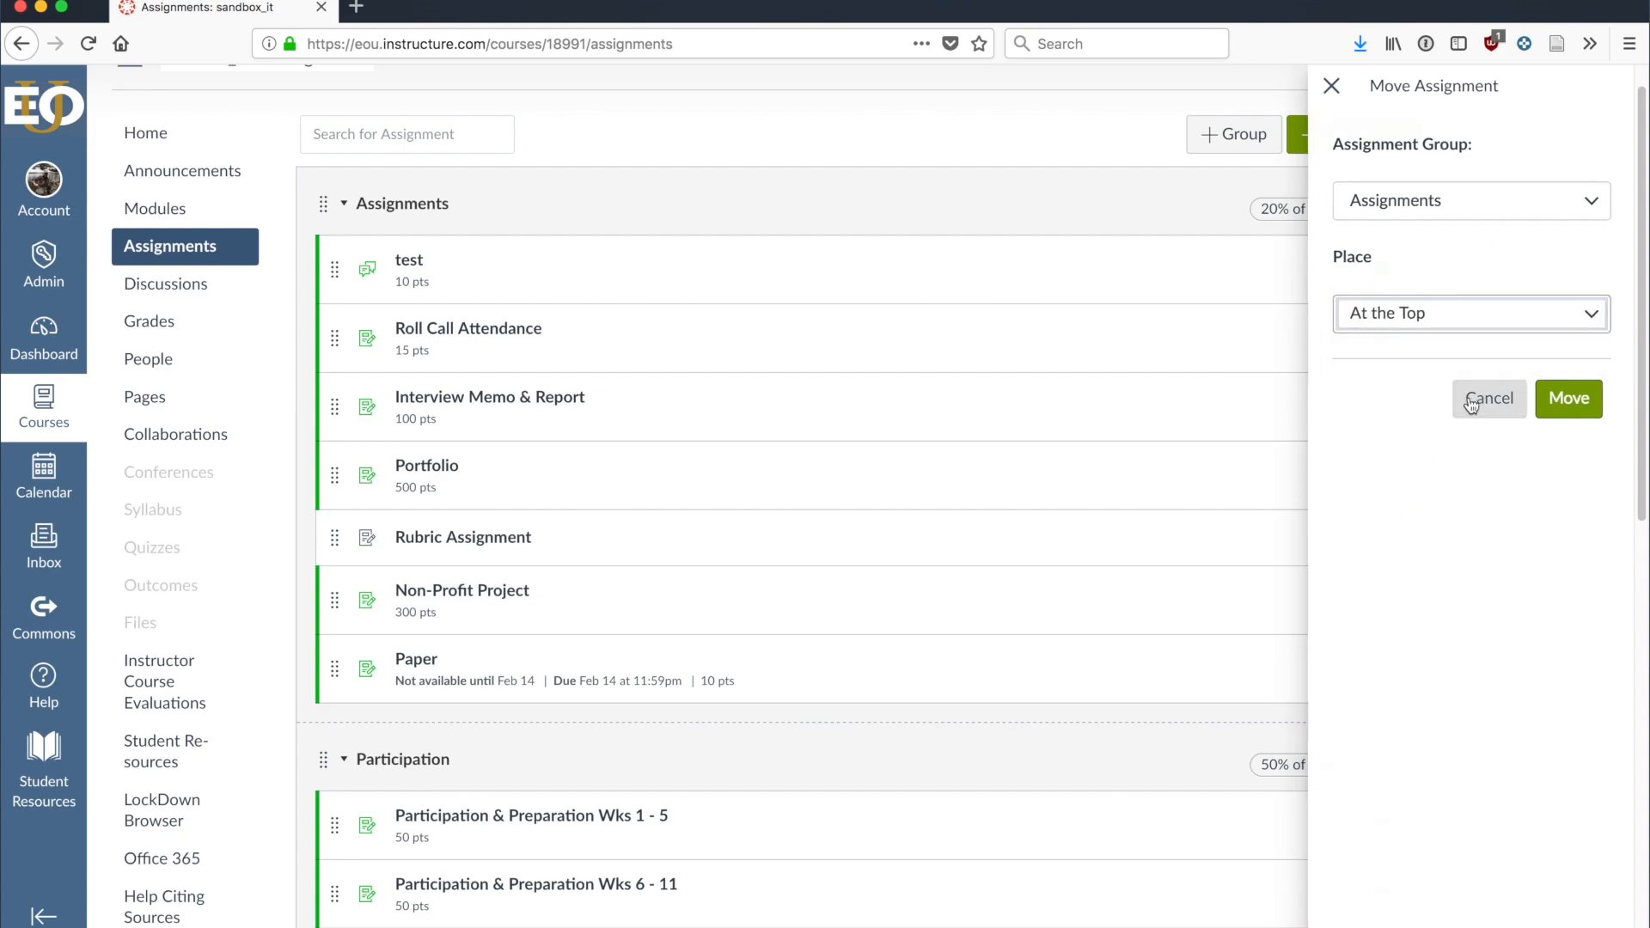
# - Reorder the Assignments group so that the Paper assignment comes first, above the test assignment
pyautogui.scroll(-3, 469, 692)
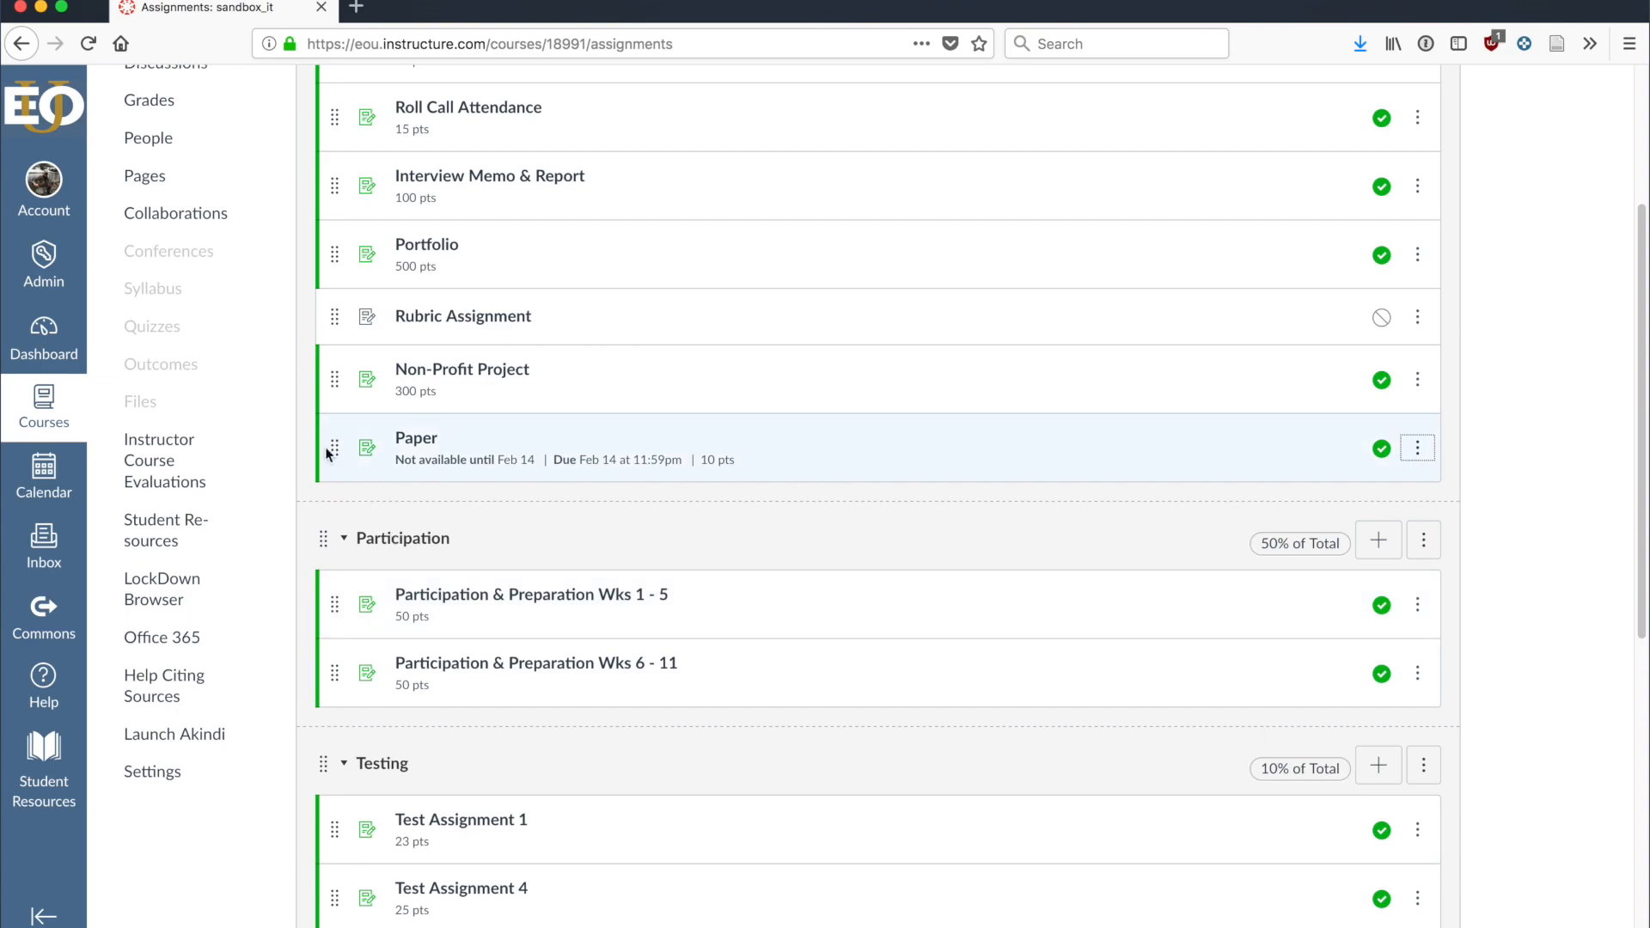
pyautogui.moveTo(333, 462); pyautogui.dragTo(314, 165)
pyautogui.scroll(-8, 370, 509)
pyautogui.scroll(8, 353, 382)
pyautogui.scroll(2, 344, 326)
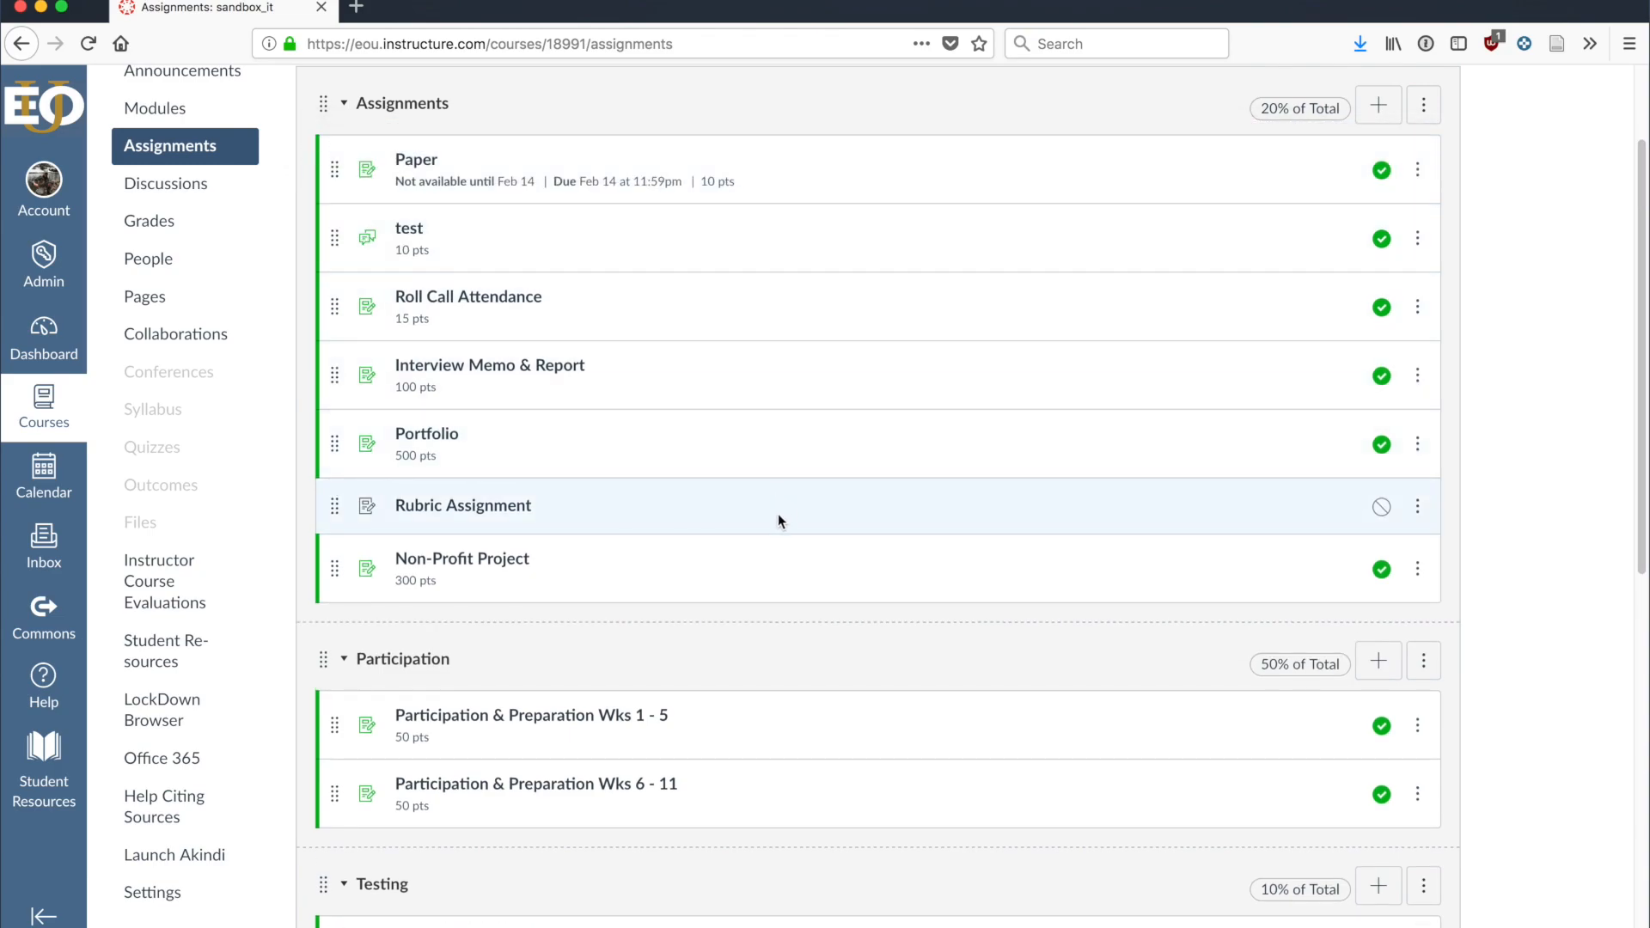
pyautogui.scroll(3, 777, 516)
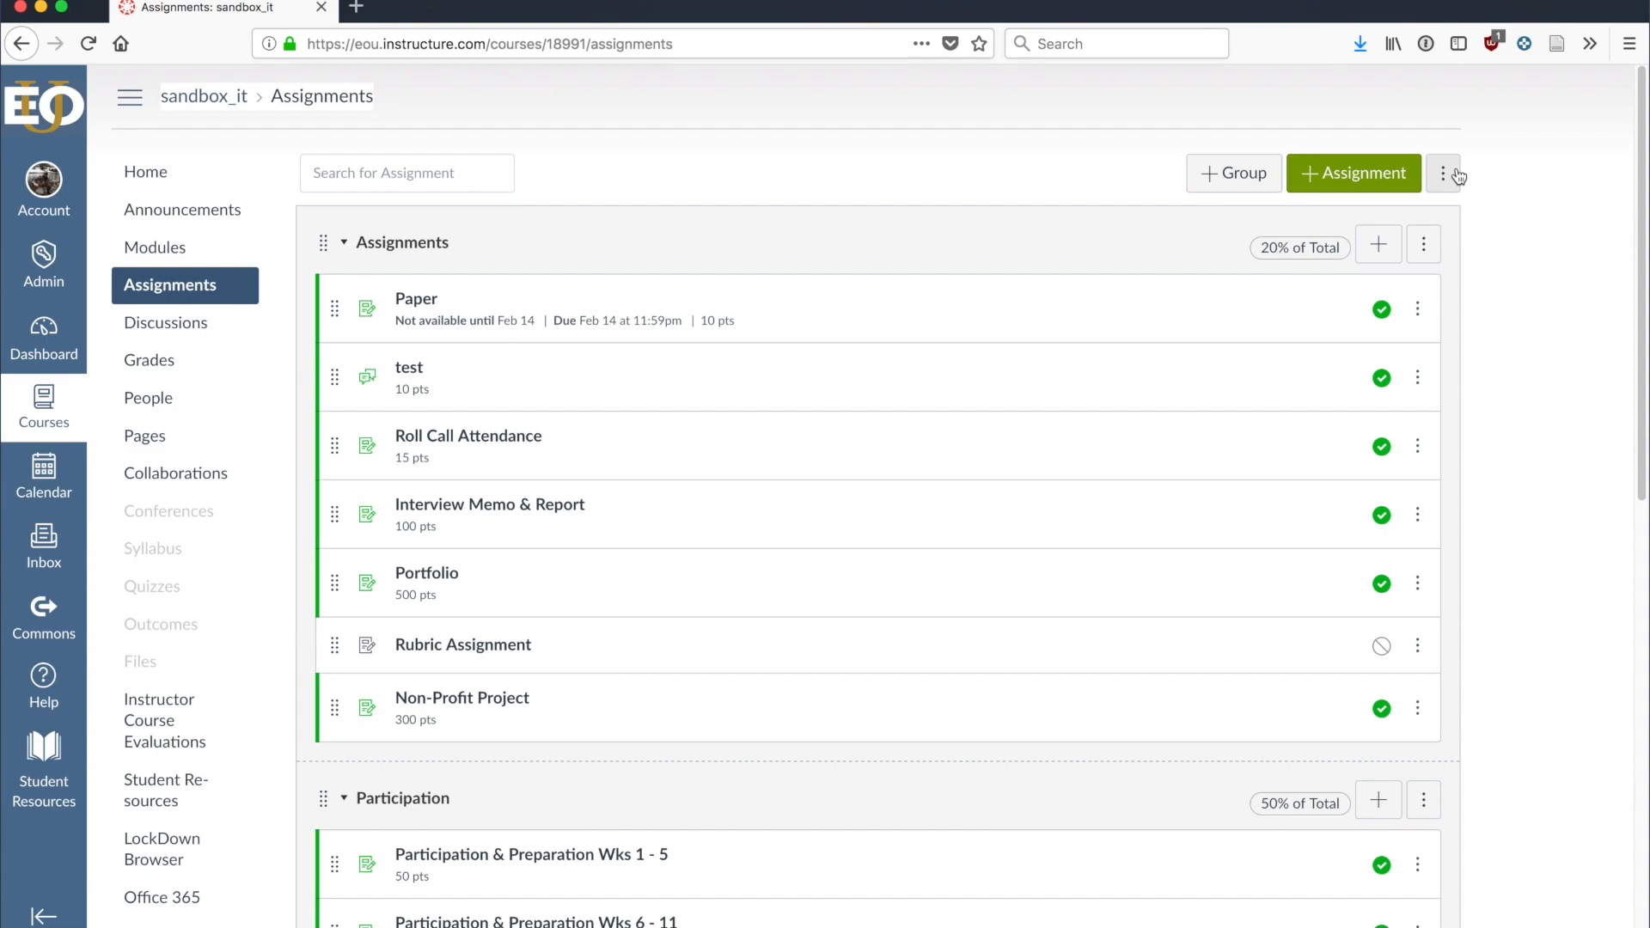